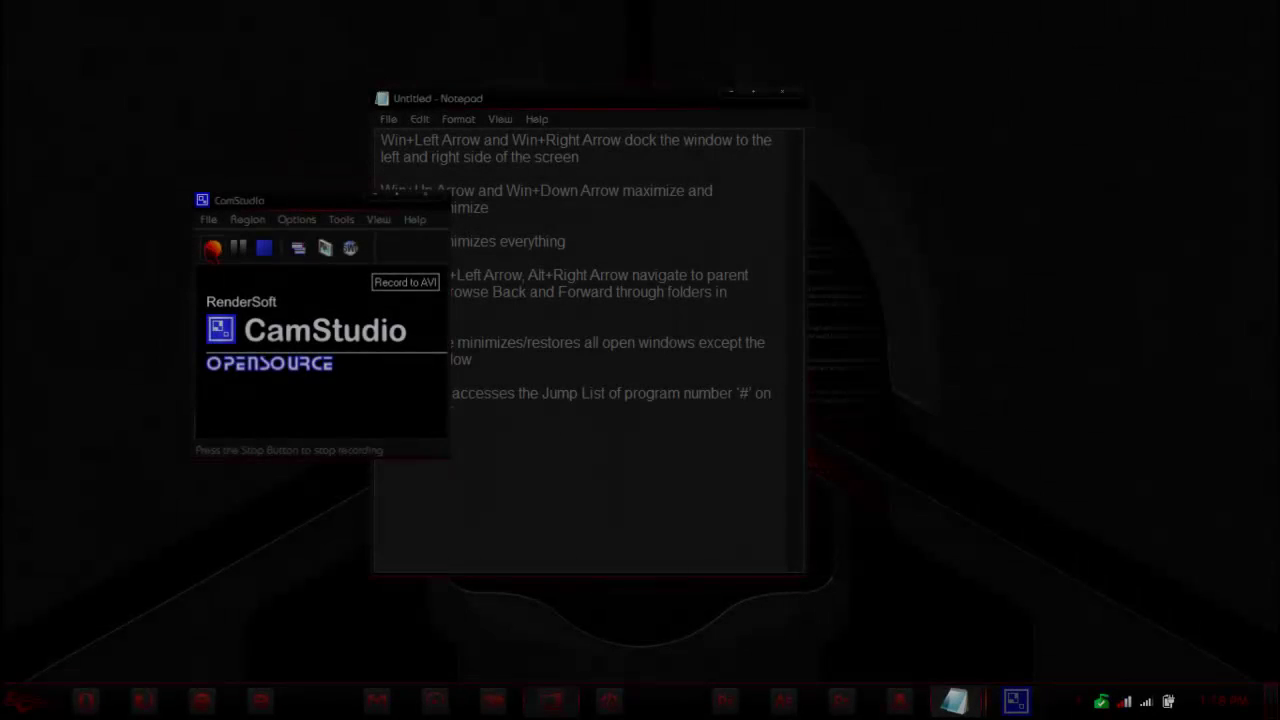
- Start the screen recording, dock the Notepad window to each half of the screen, and return it to its floating size
left_click(211, 256)
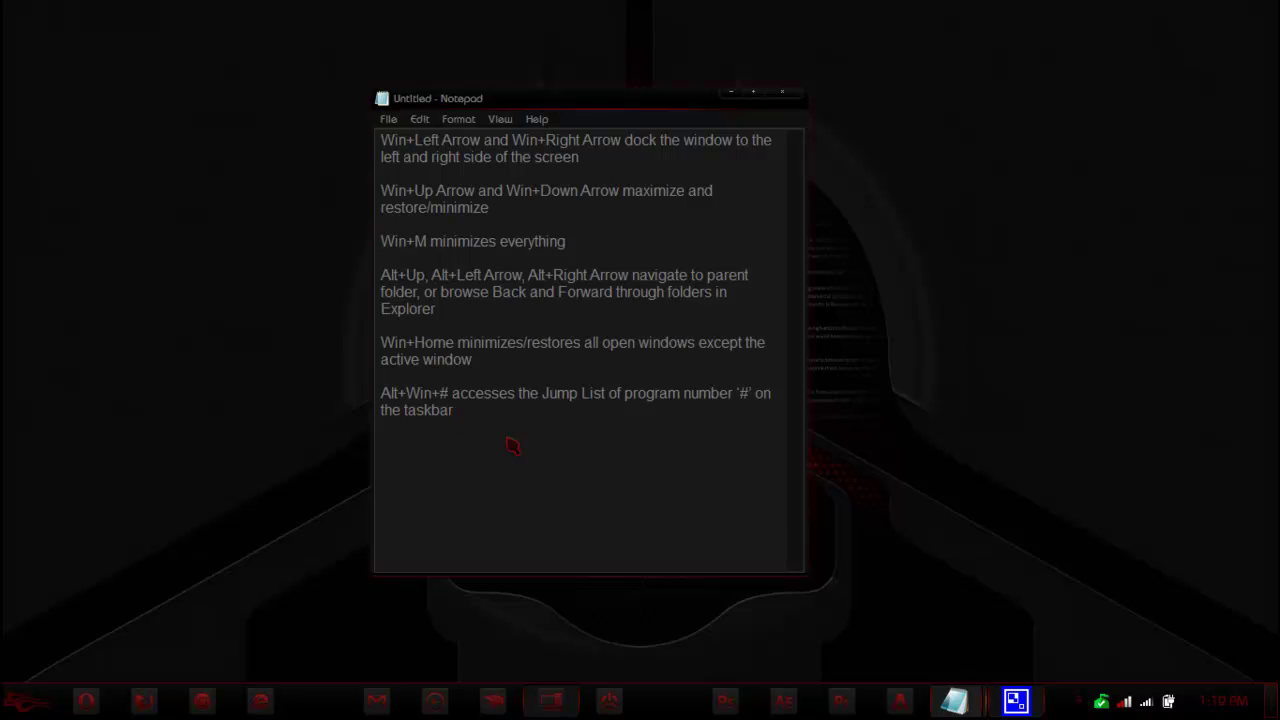
left_click_drag(512, 445, 380, 145)
left_click(575, 438)
key("super+Left")
key("super+Right")
key("super+Right")
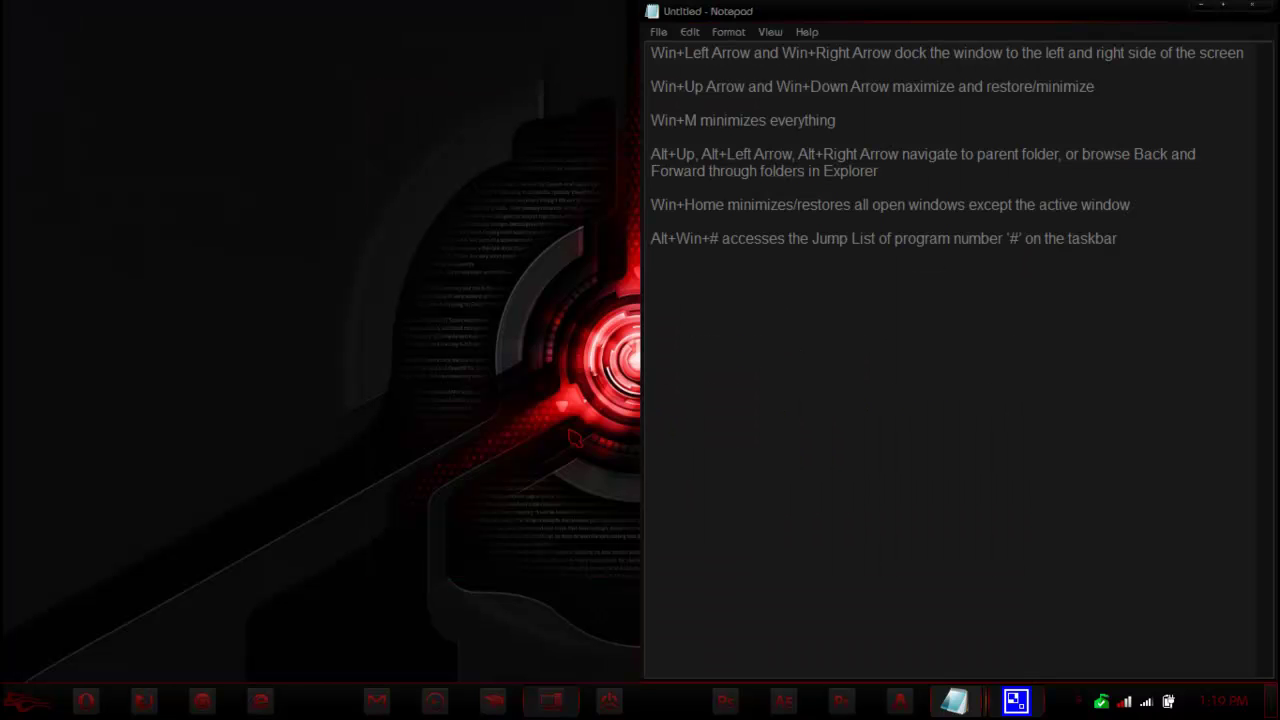
key("super+Left")
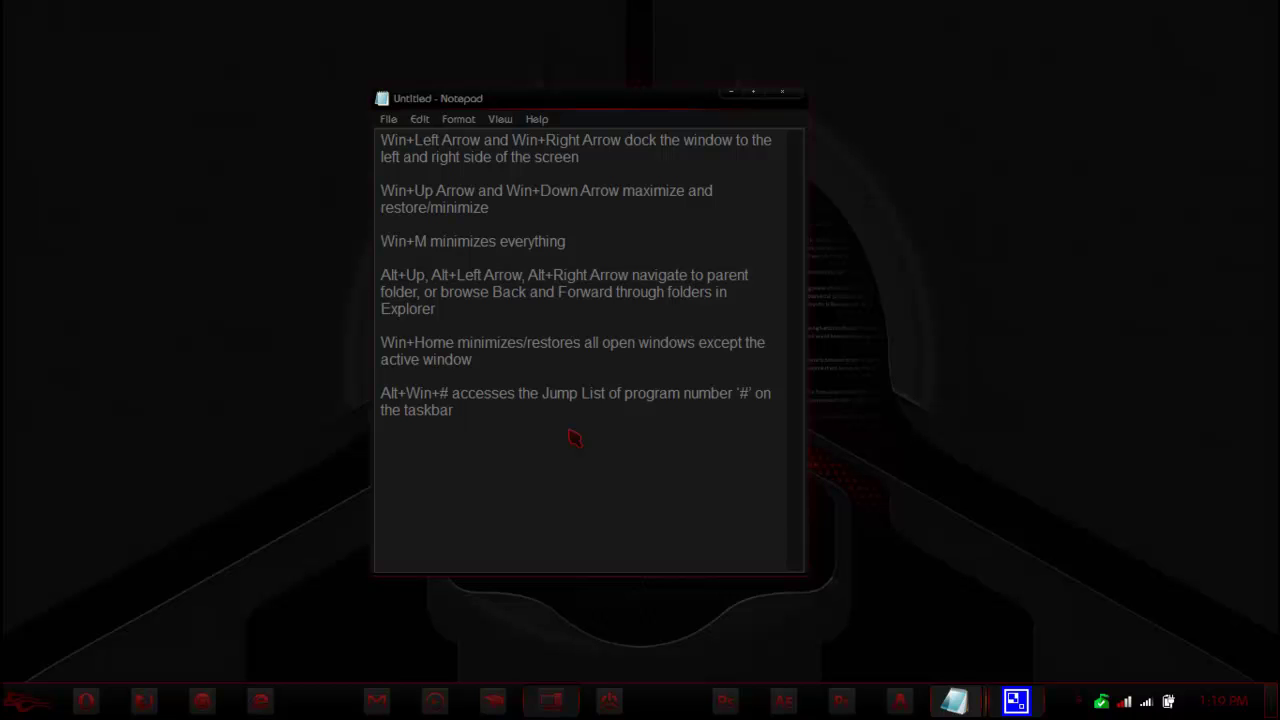
key("super+Left")
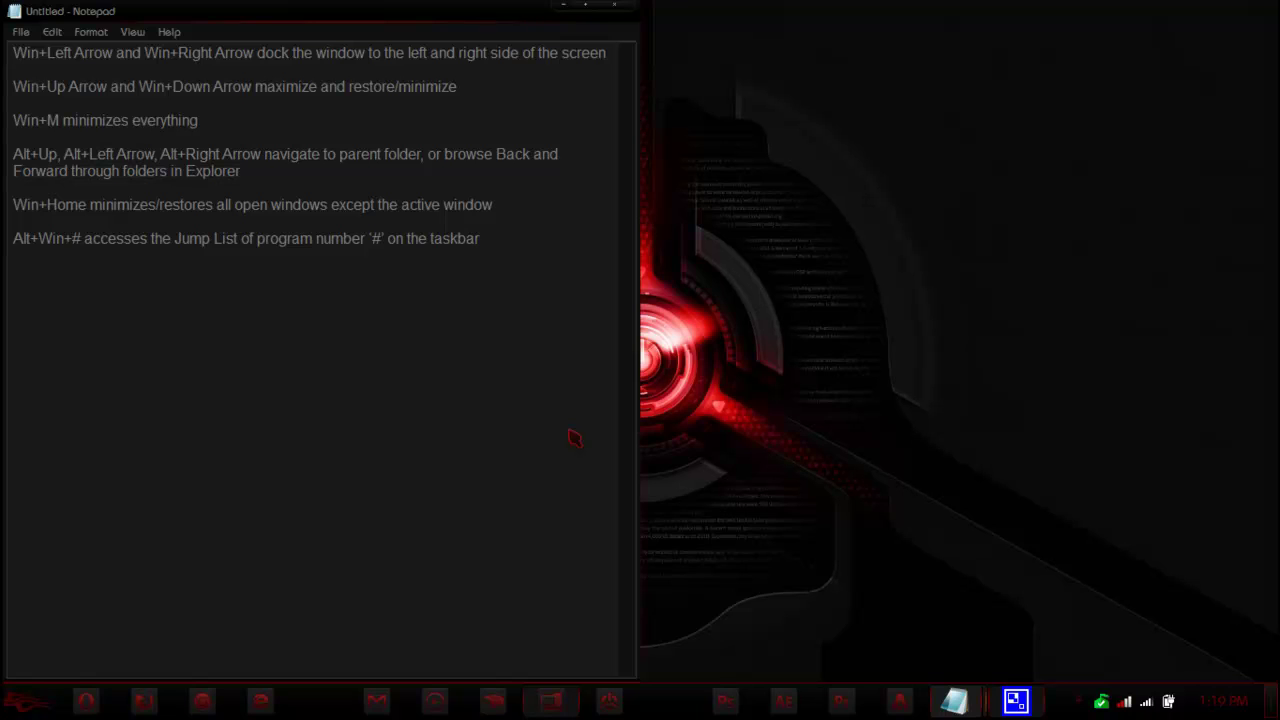
key("super+Right")
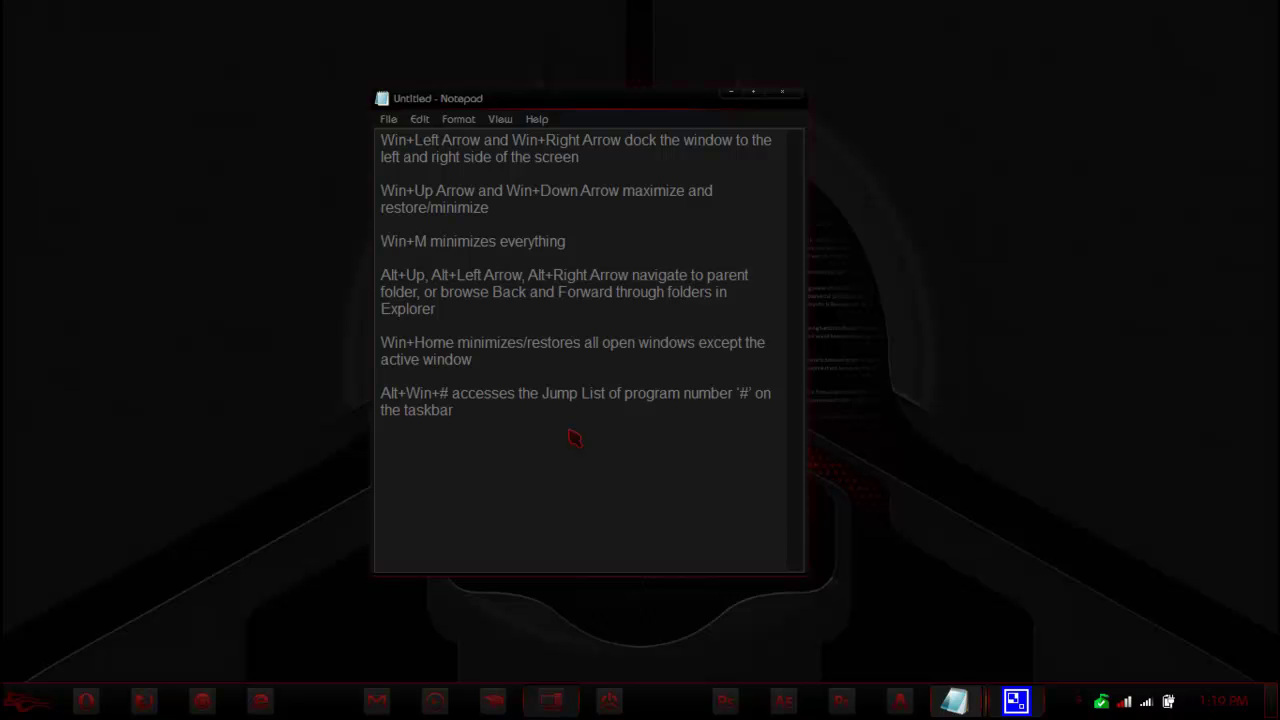
- Minimize the Notepad window and restore it to the desktop, twice in a row
key("super+Down")
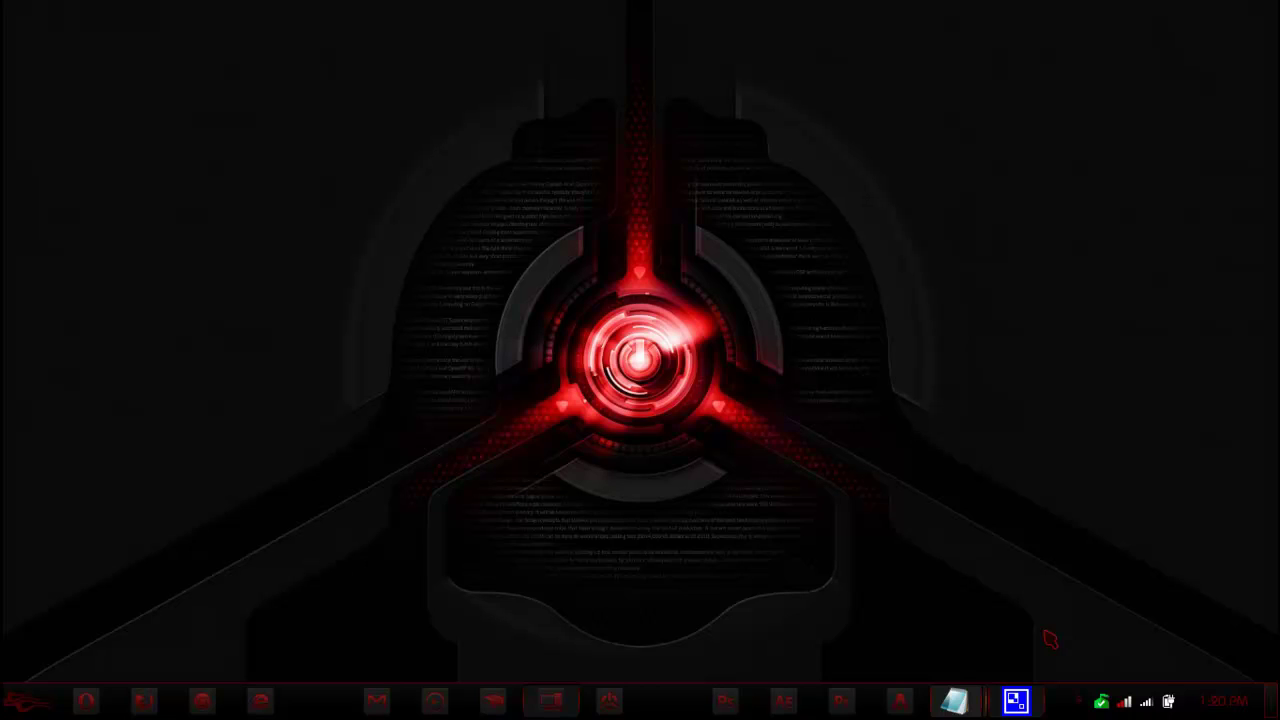
left_click(955, 706)
key("super+shift+m")
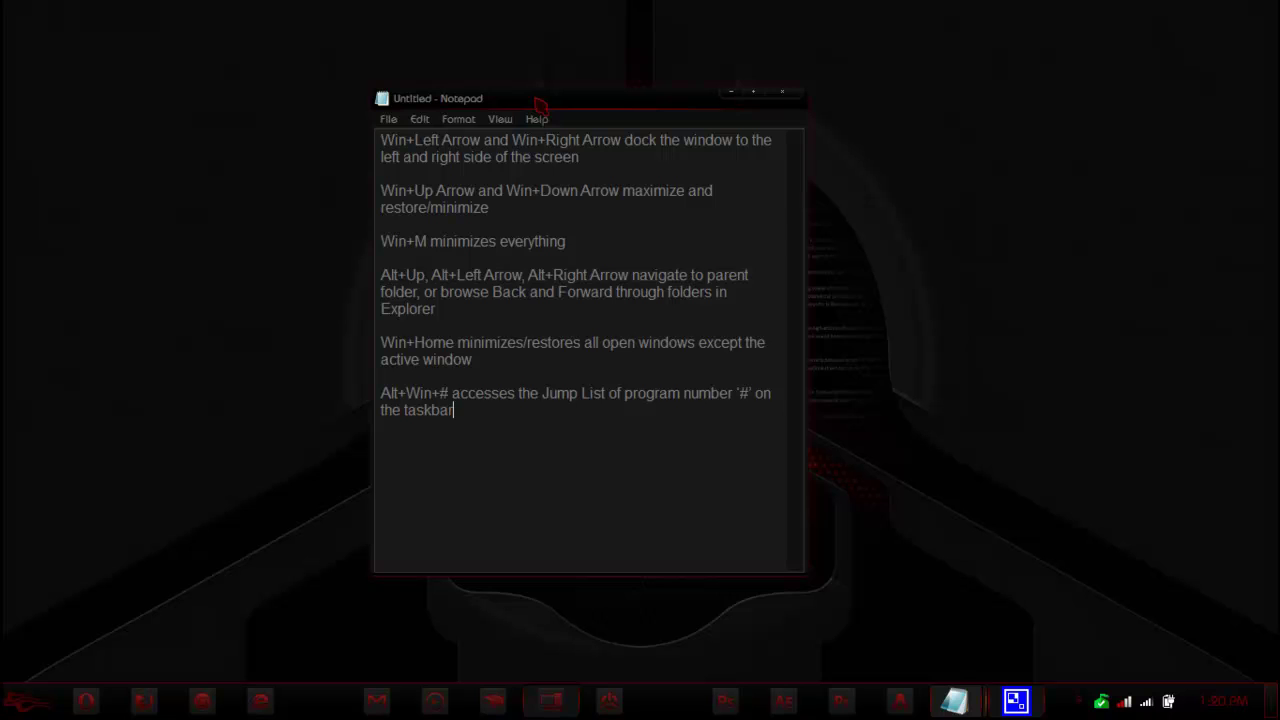
key("super+Down")
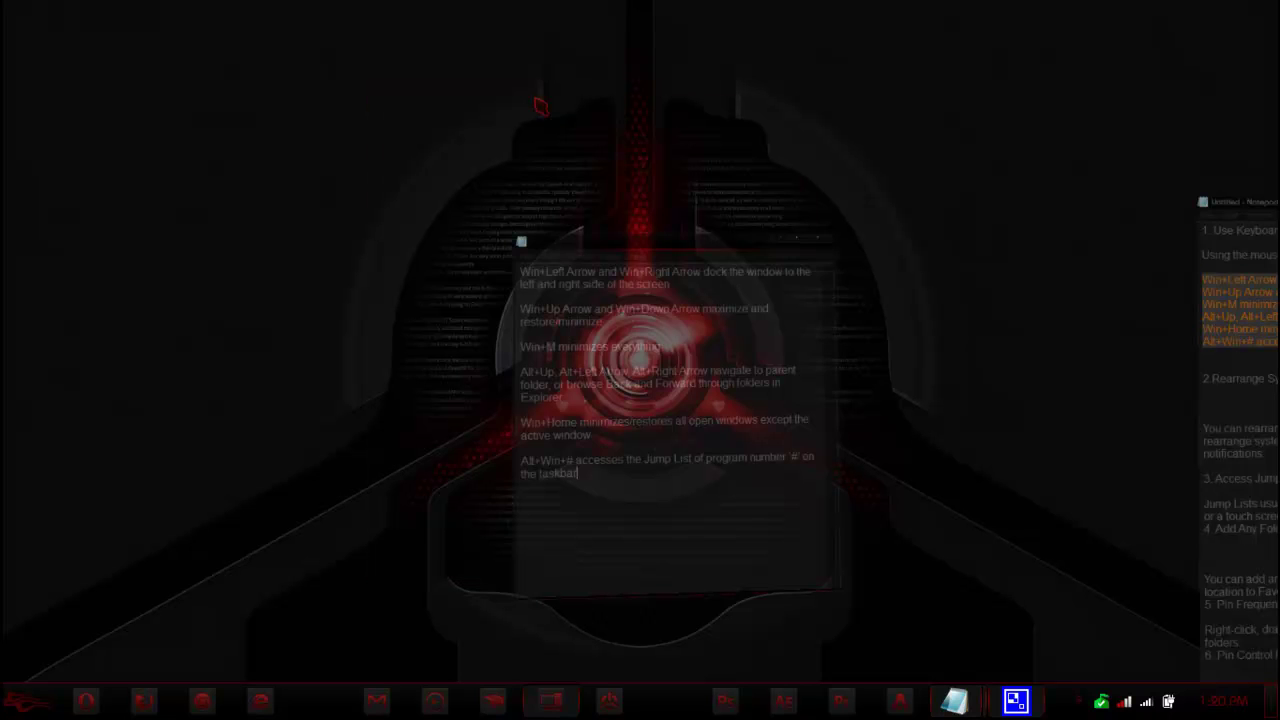
left_click(955, 703)
left_click(1023, 608)
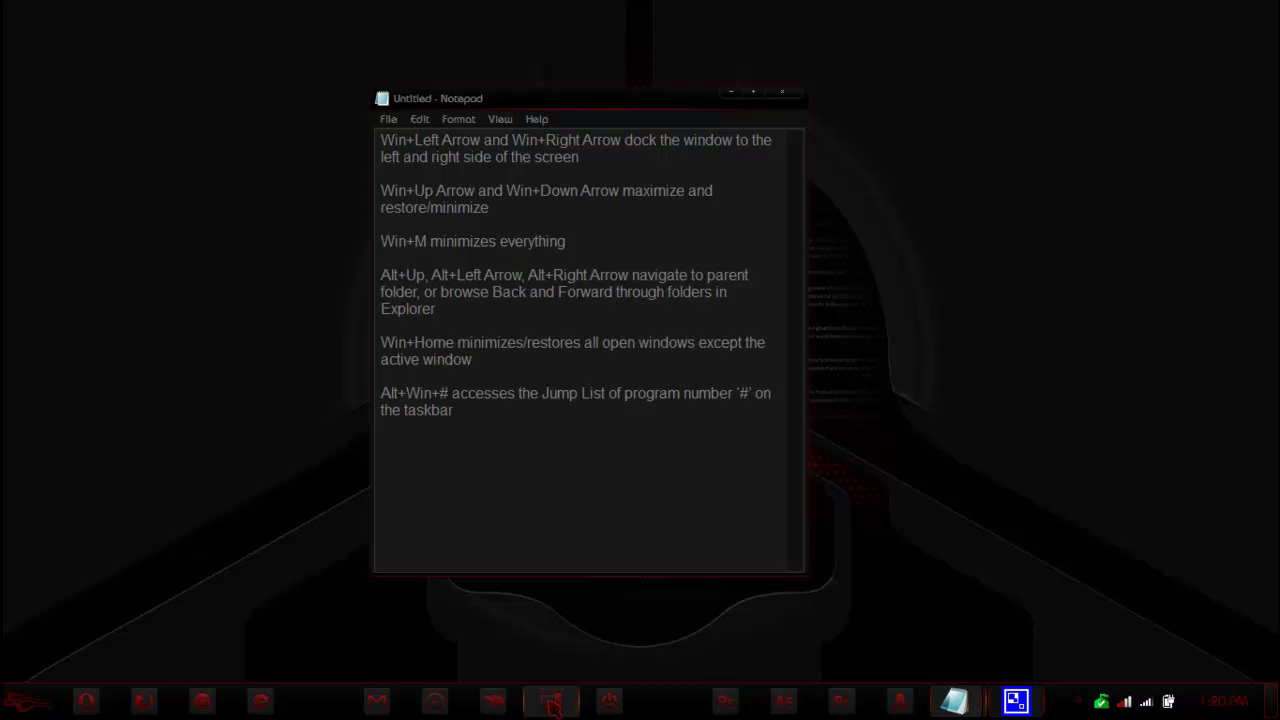
- Open the Documents library in Windows Explorer and place its window beside the Notepad window
left_click(551, 703)
left_click(470, 399)
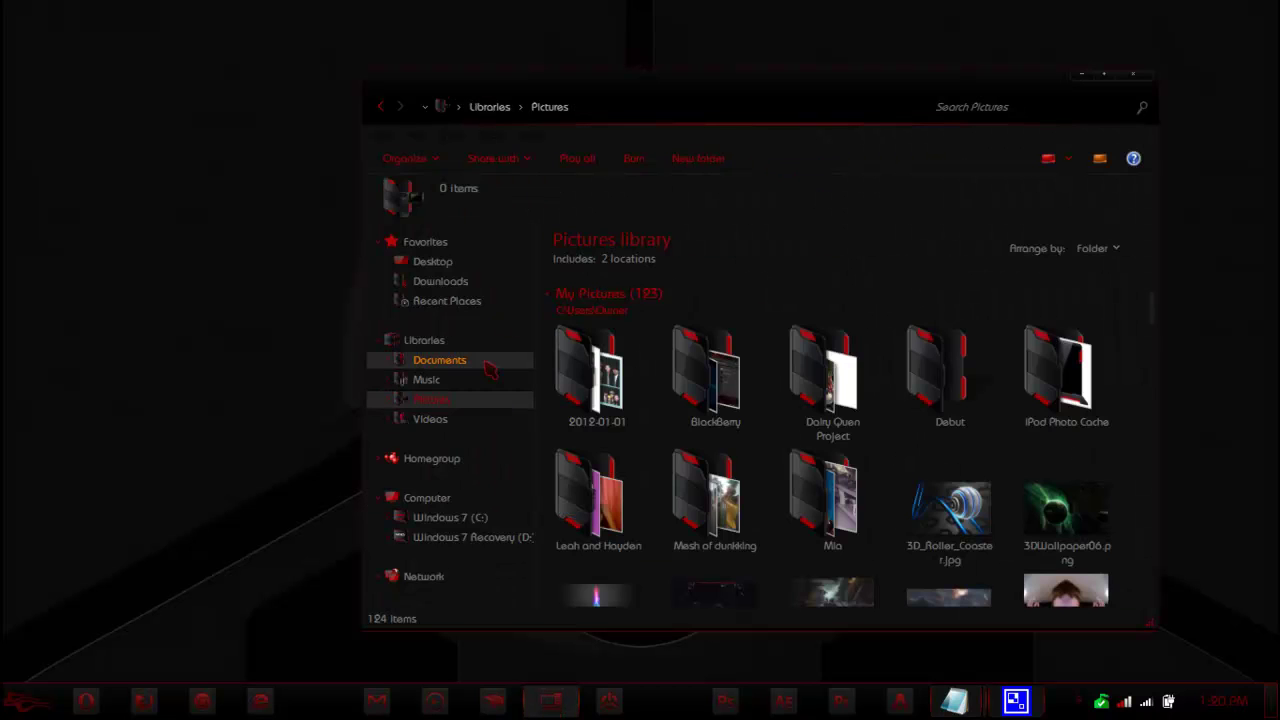
left_click(487, 363)
left_click_drag(671, 97, 810, 95)
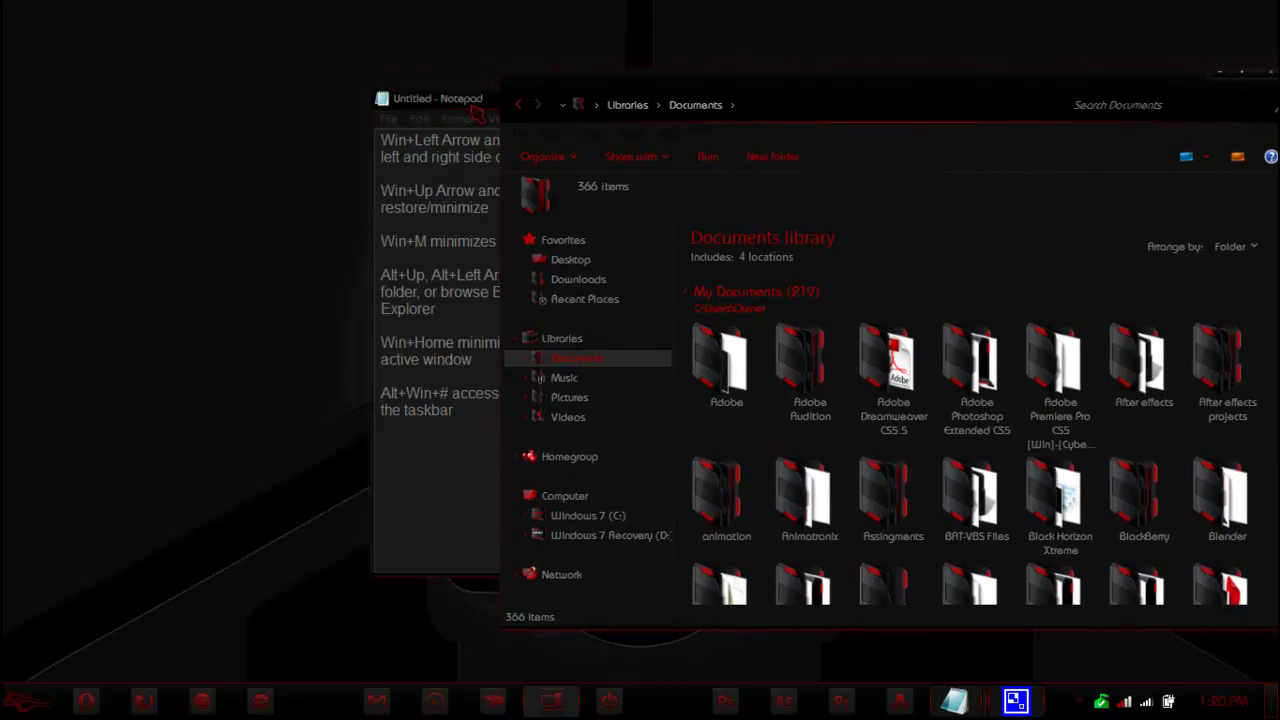
left_click_drag(404, 96, 118, 94)
left_click(797, 90)
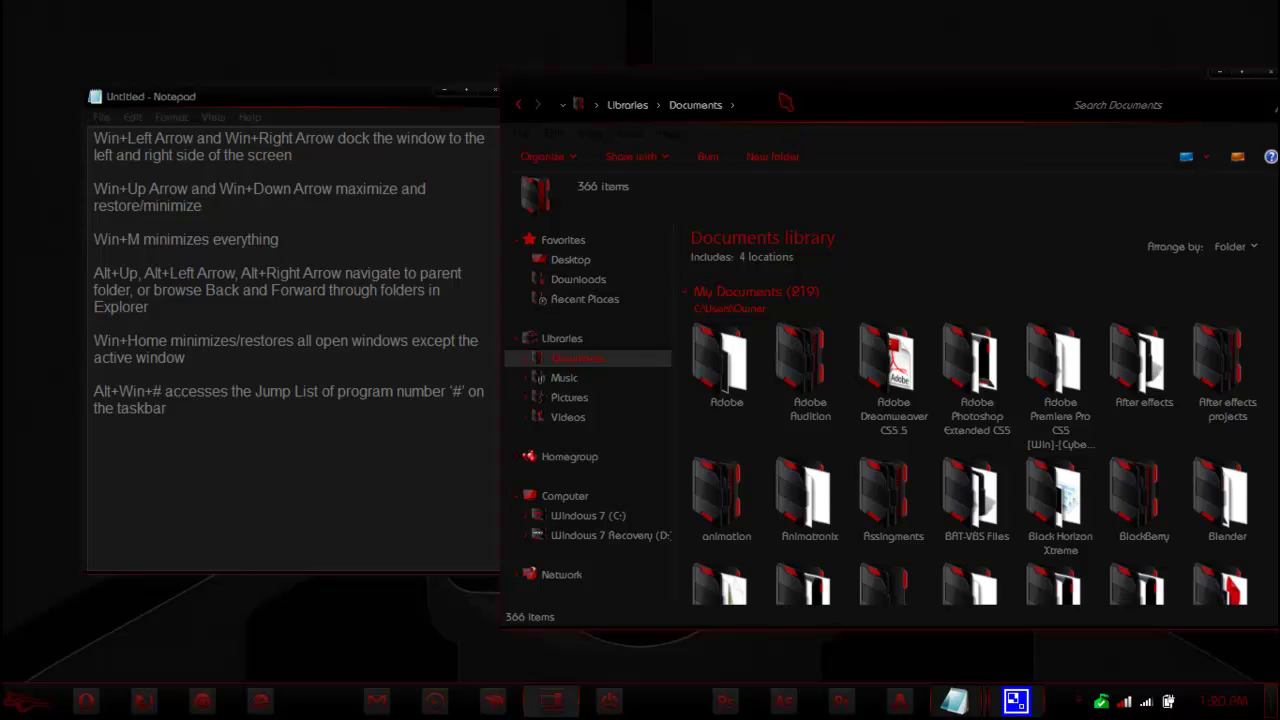
- Navigate from Documents up to its parent Libraries, return to Documents, and go up to Libraries again
key("alt+Up")
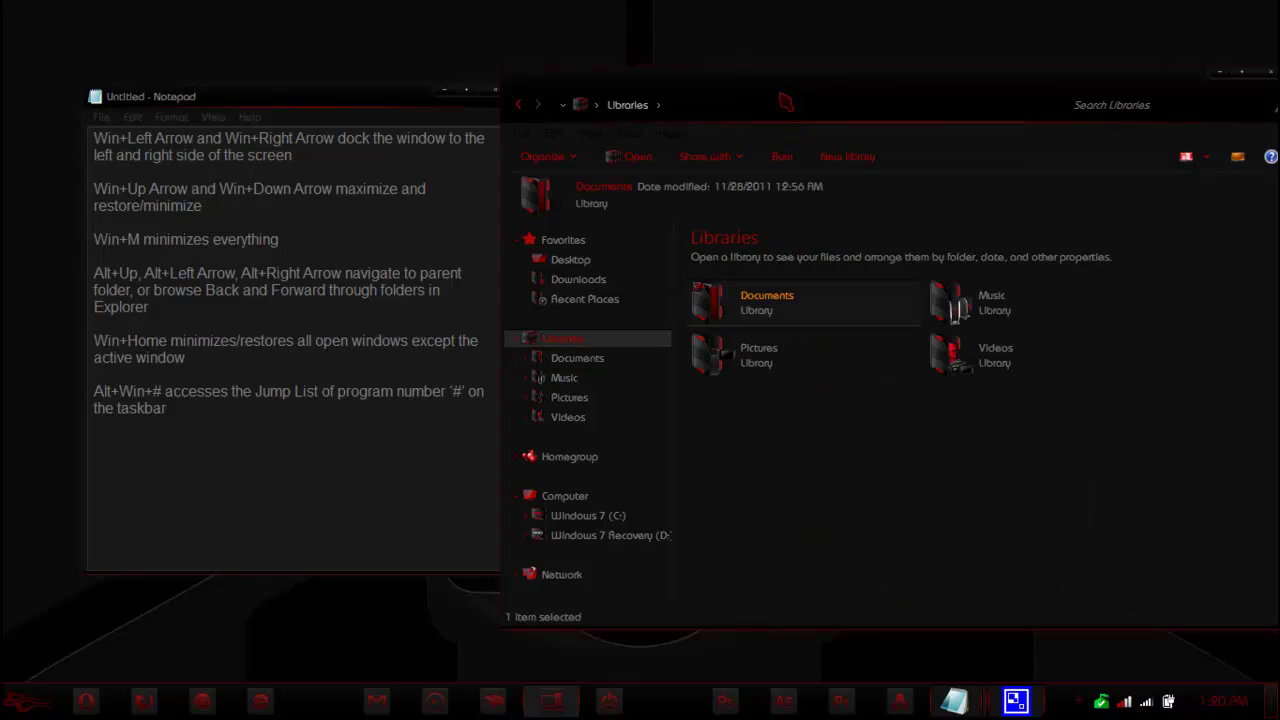
key("alt+Left")
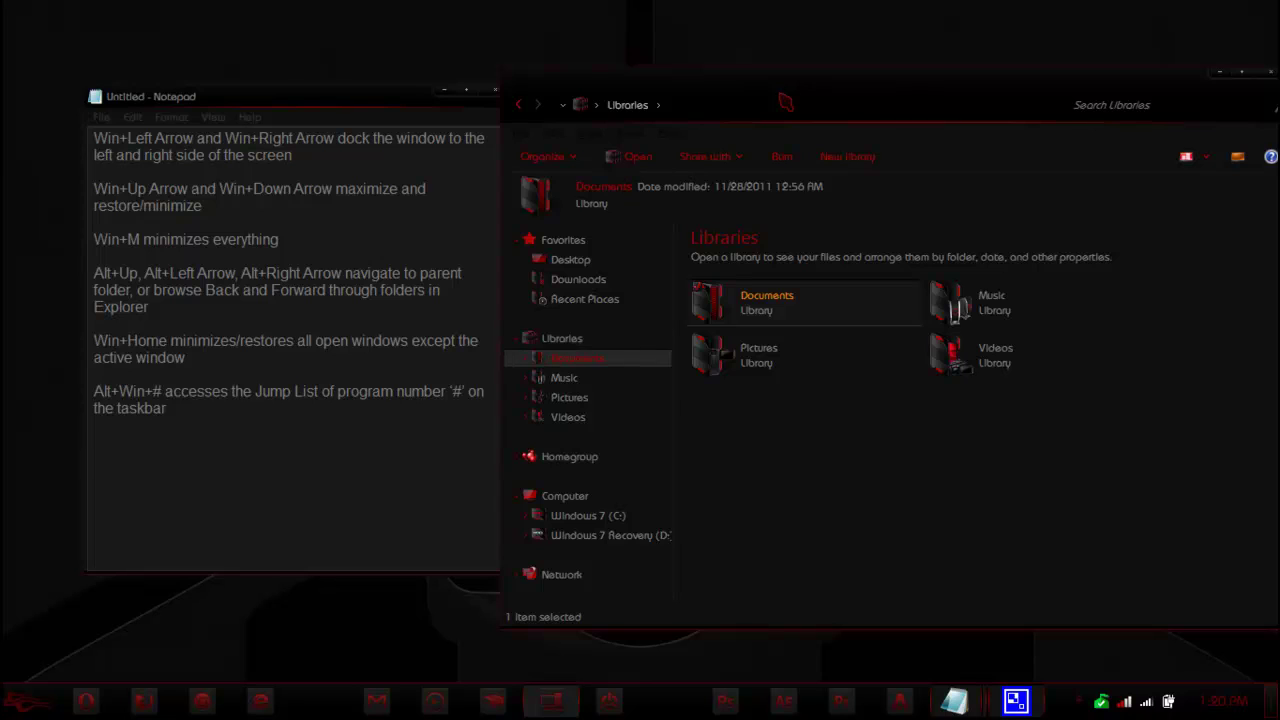
key("Down")
key("Up")
key("Return")
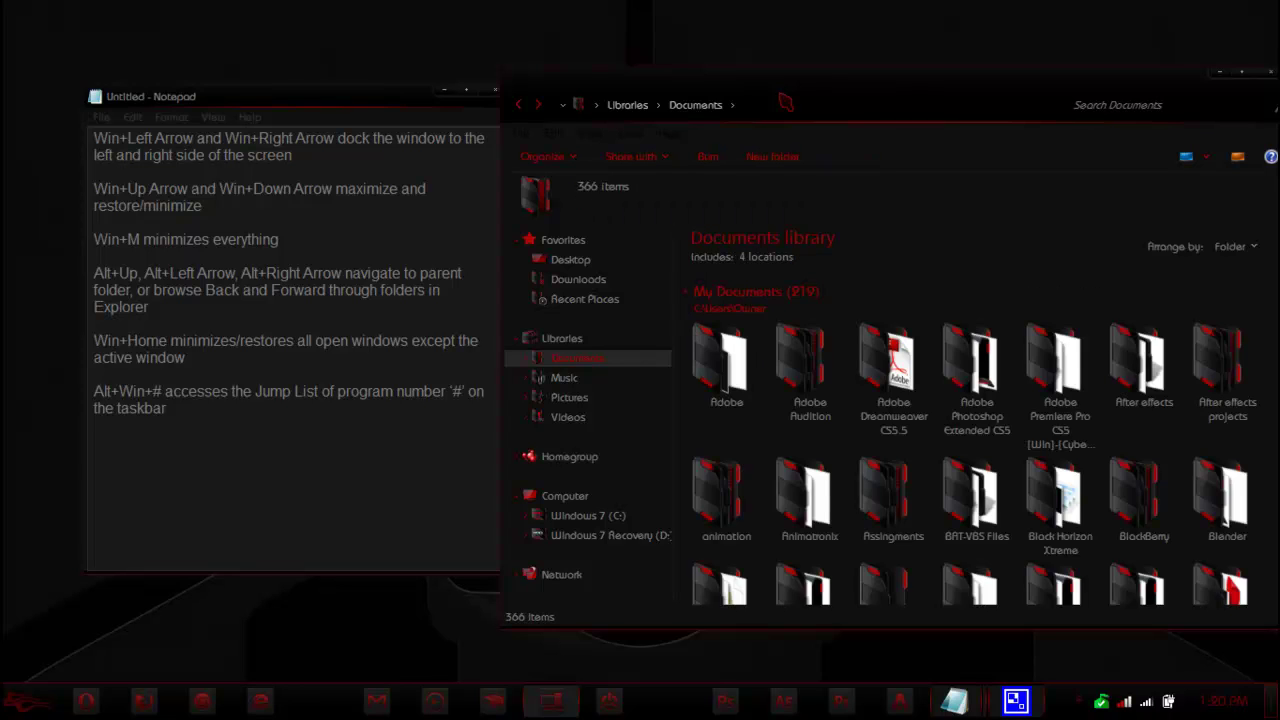
key("alt+Up")
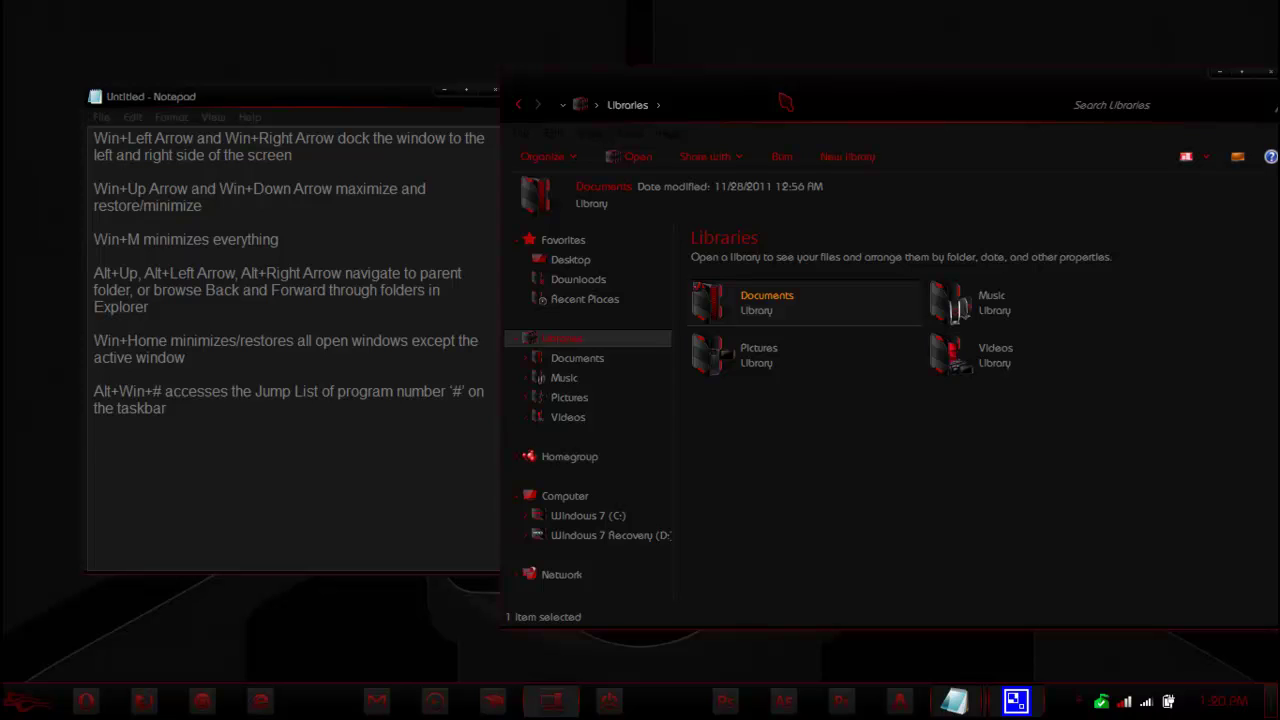
- Maximize the Libraries window, restore it to its floating size, and minimize it
key("super+Up")
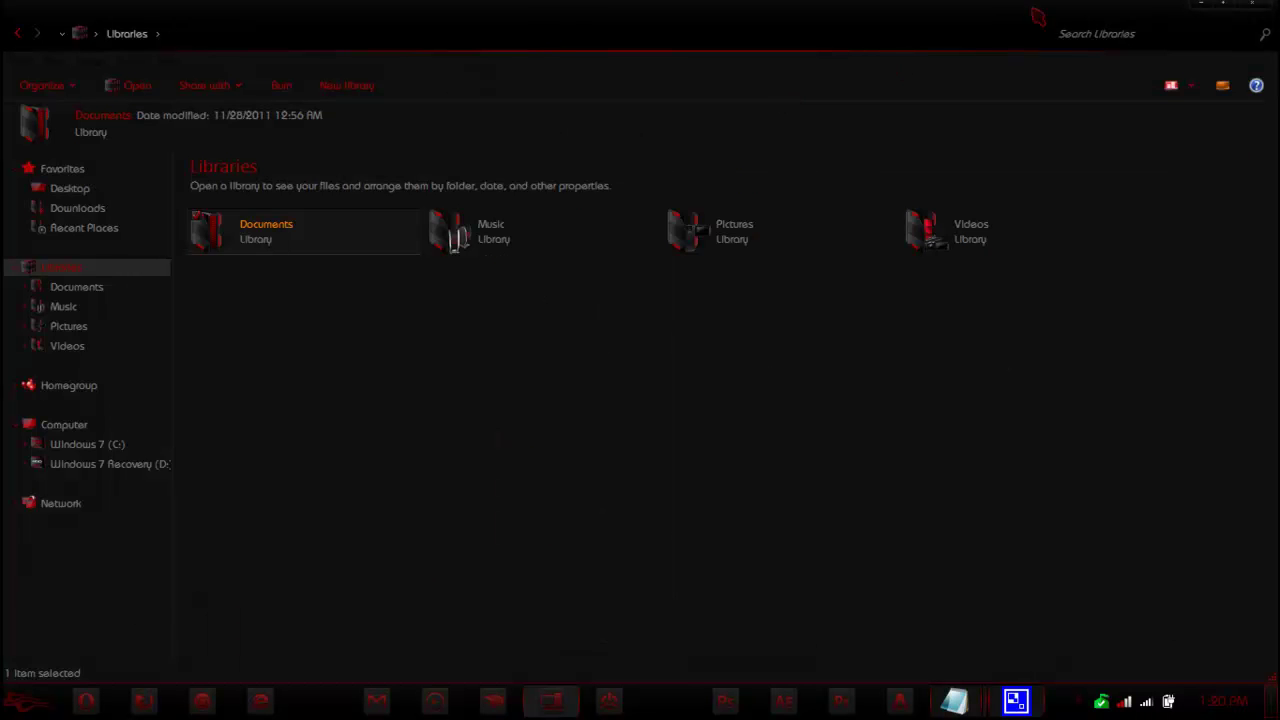
left_click(1222, 5)
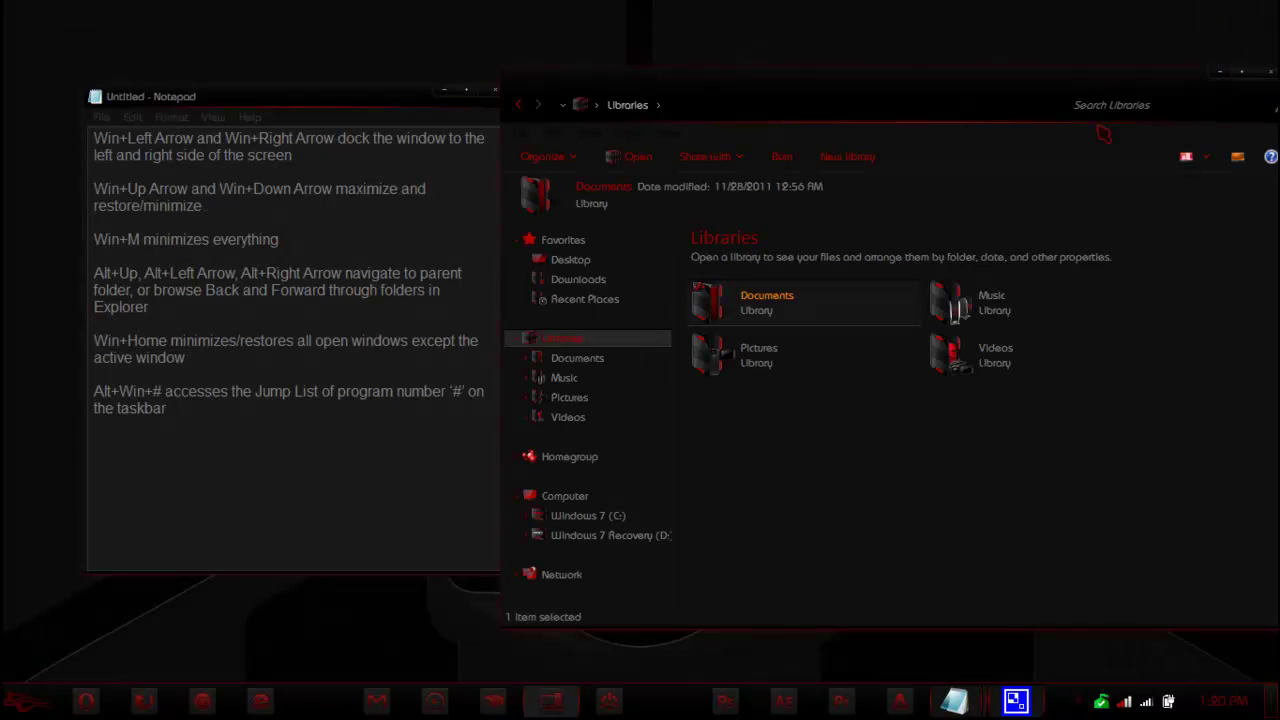
left_click(1219, 71)
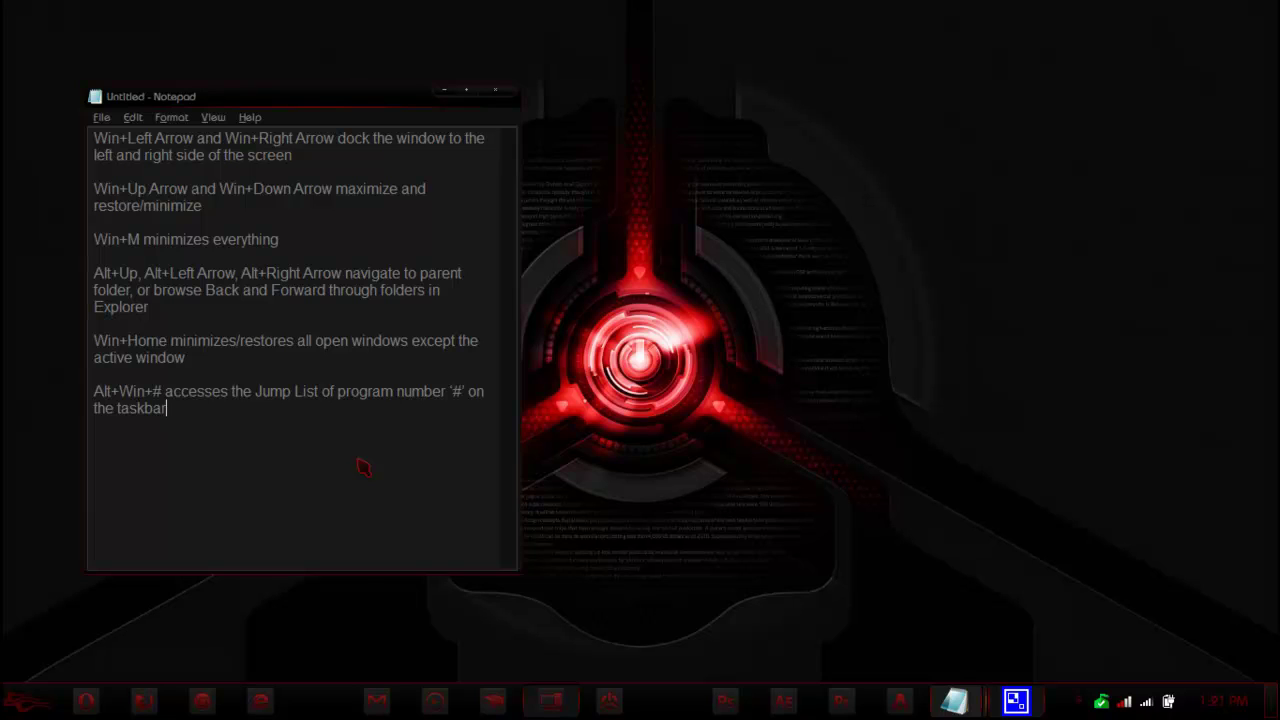
type("(")
key("BackSpace")
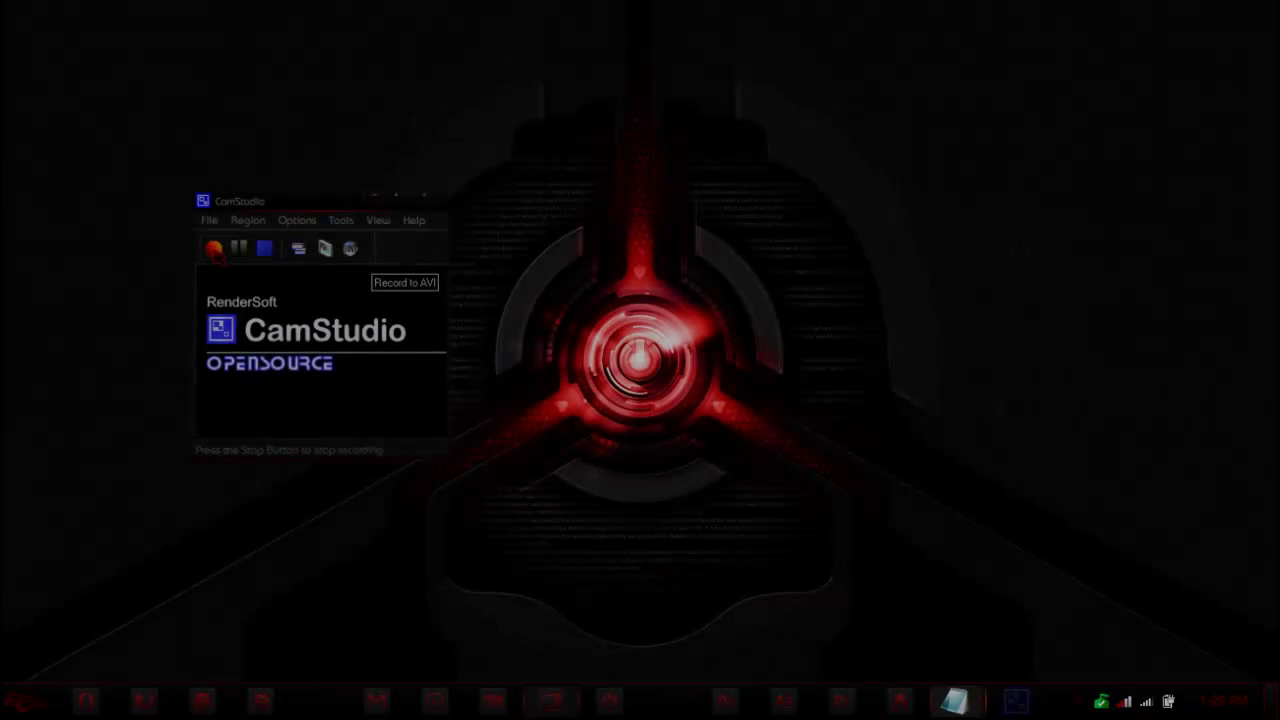
- Start a new screen recording and try to rearrange the CamStudio icon among the hidden notification area icons
left_click(215, 249)
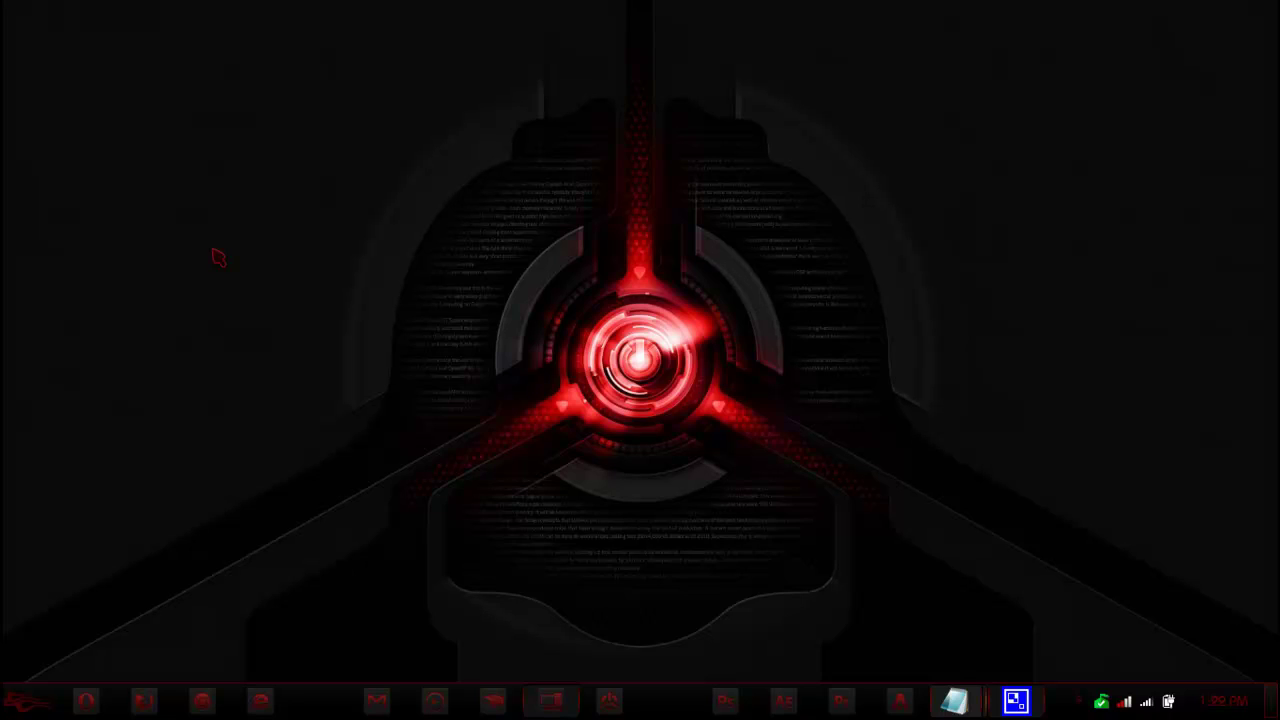
left_click(1079, 701)
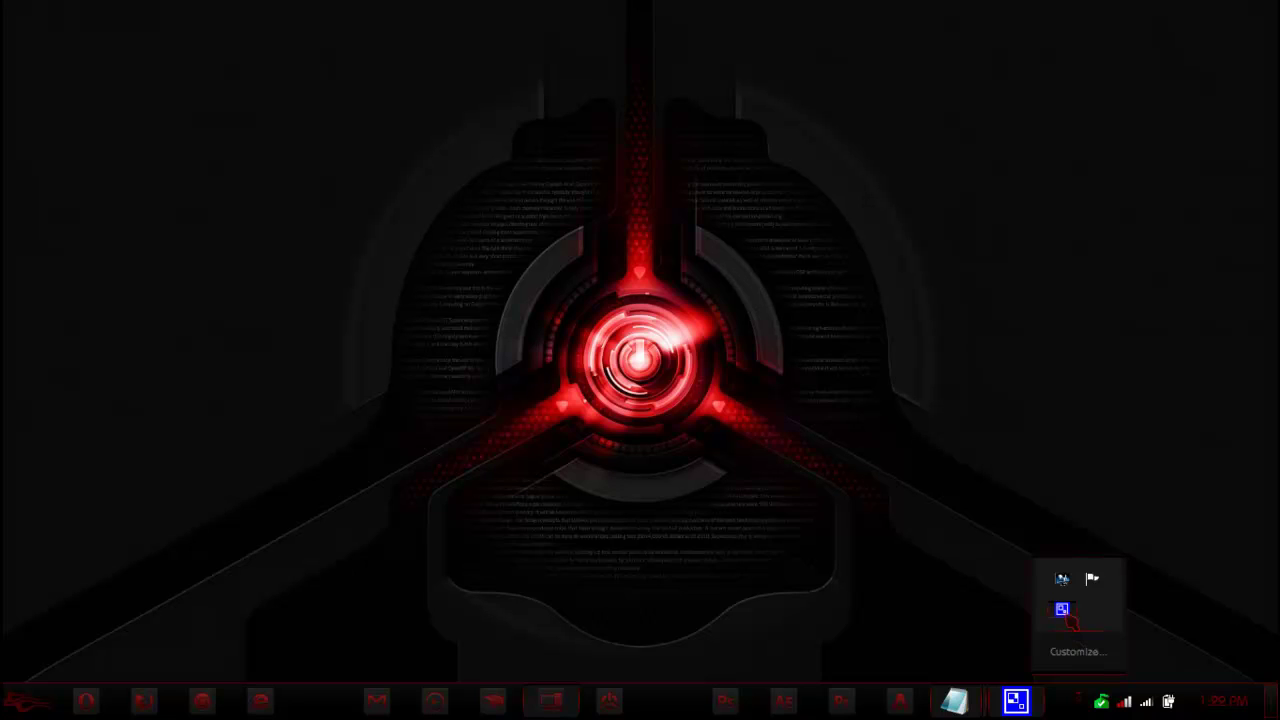
mouse_move(1066, 614)
left_mouse_down()
mouse_move(1108, 604)
mouse_move(1066, 610)
left_mouse_up()
left_click_drag(1068, 592, 1084, 625)
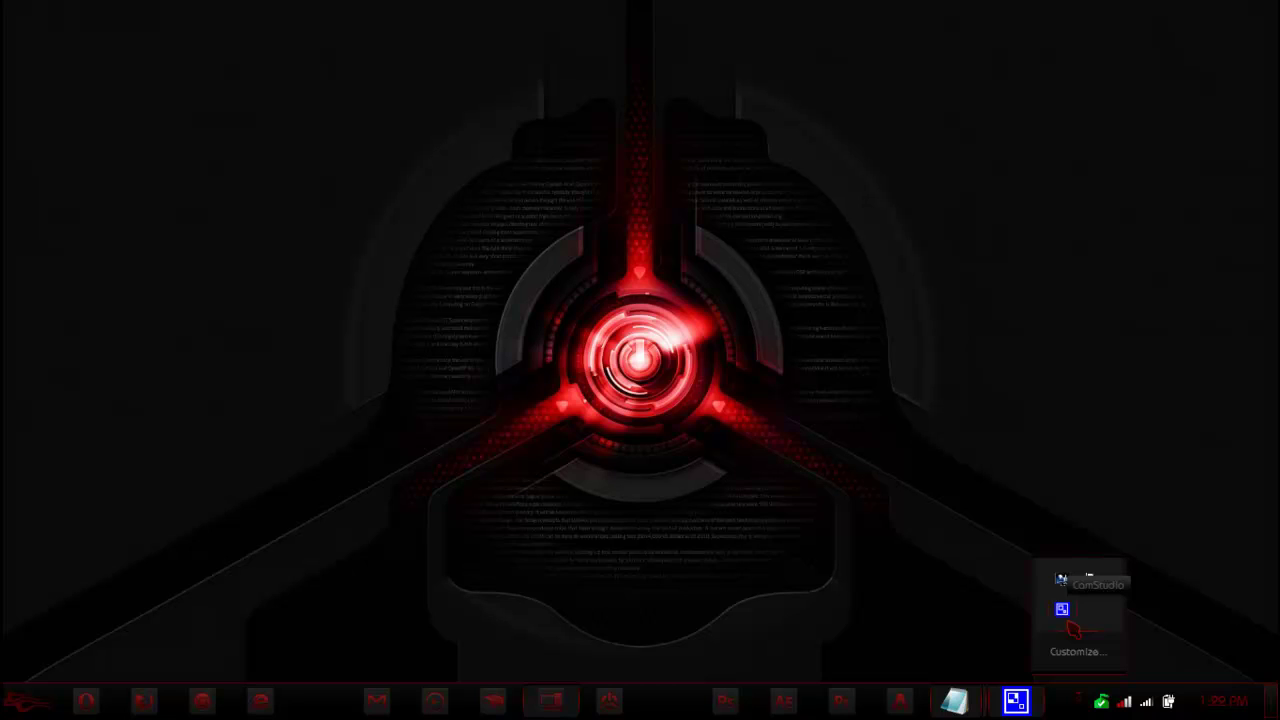
- Toggle "Always show all icons and notifications on the taskbar" on and back off in the Notification Area Icons settings, and close them
left_click(1041, 536)
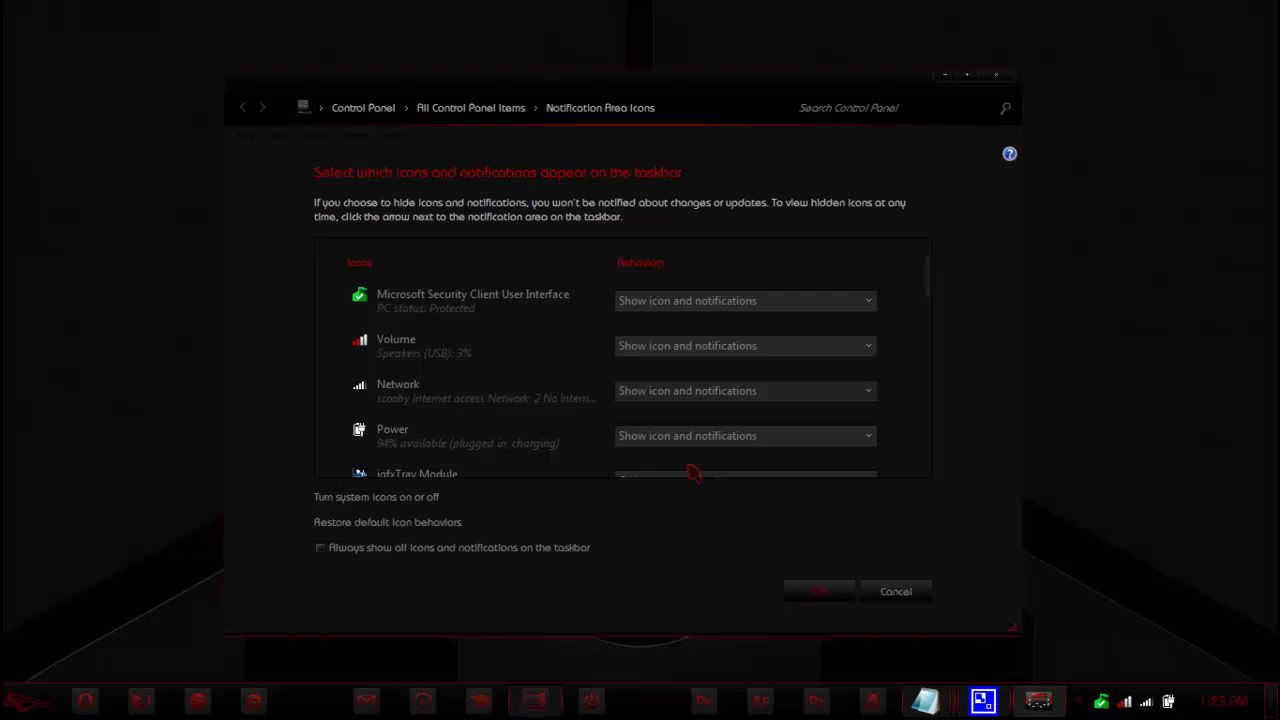
left_click(321, 549)
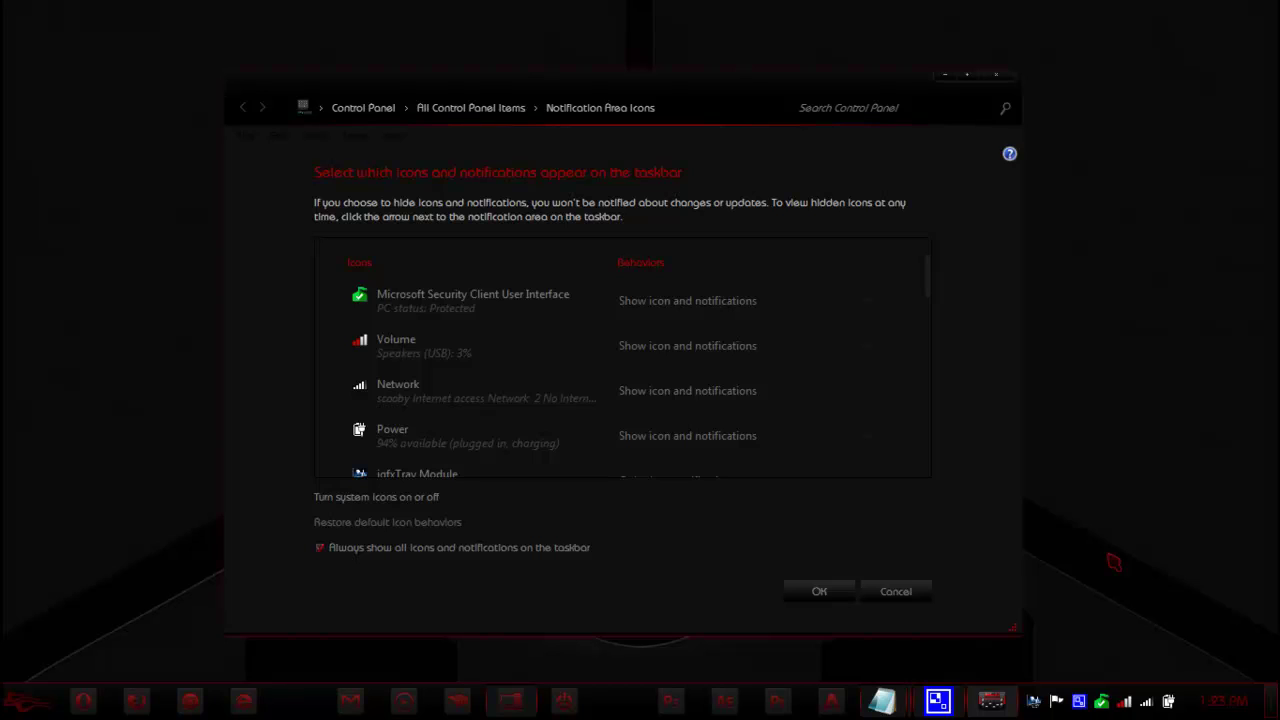
left_click(320, 548)
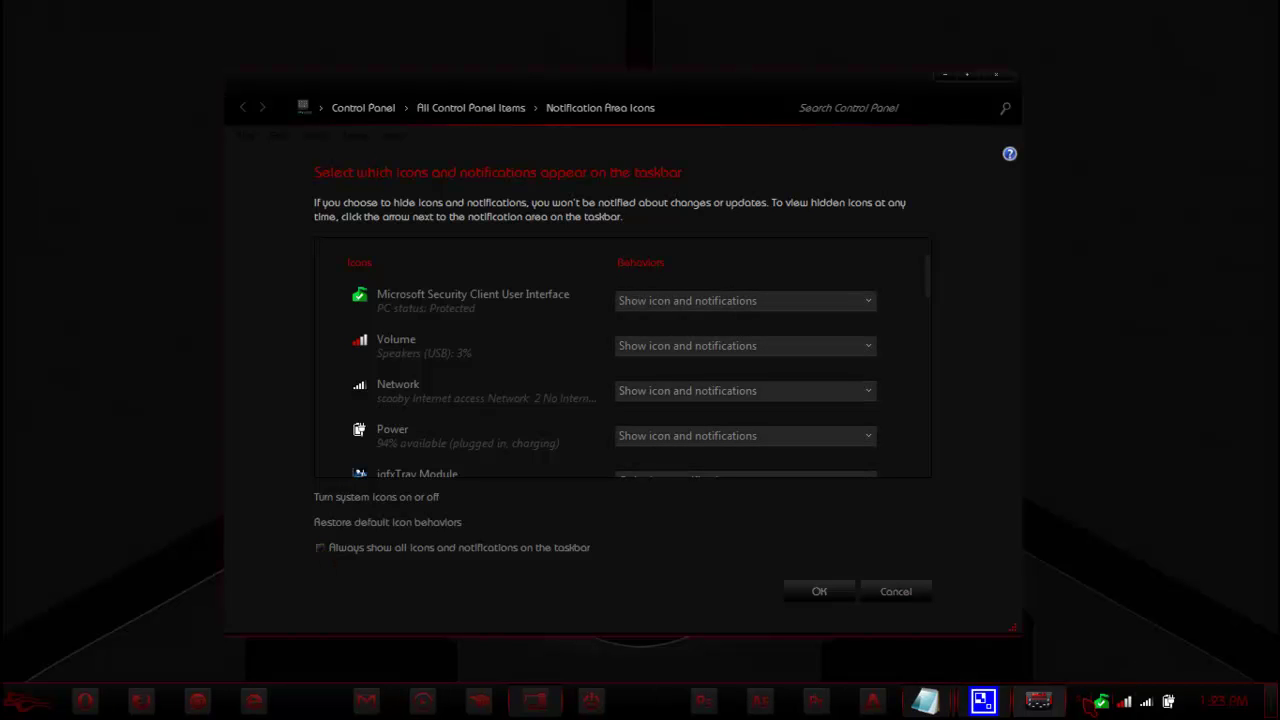
left_click(540, 553)
left_click(538, 552)
key("Return")
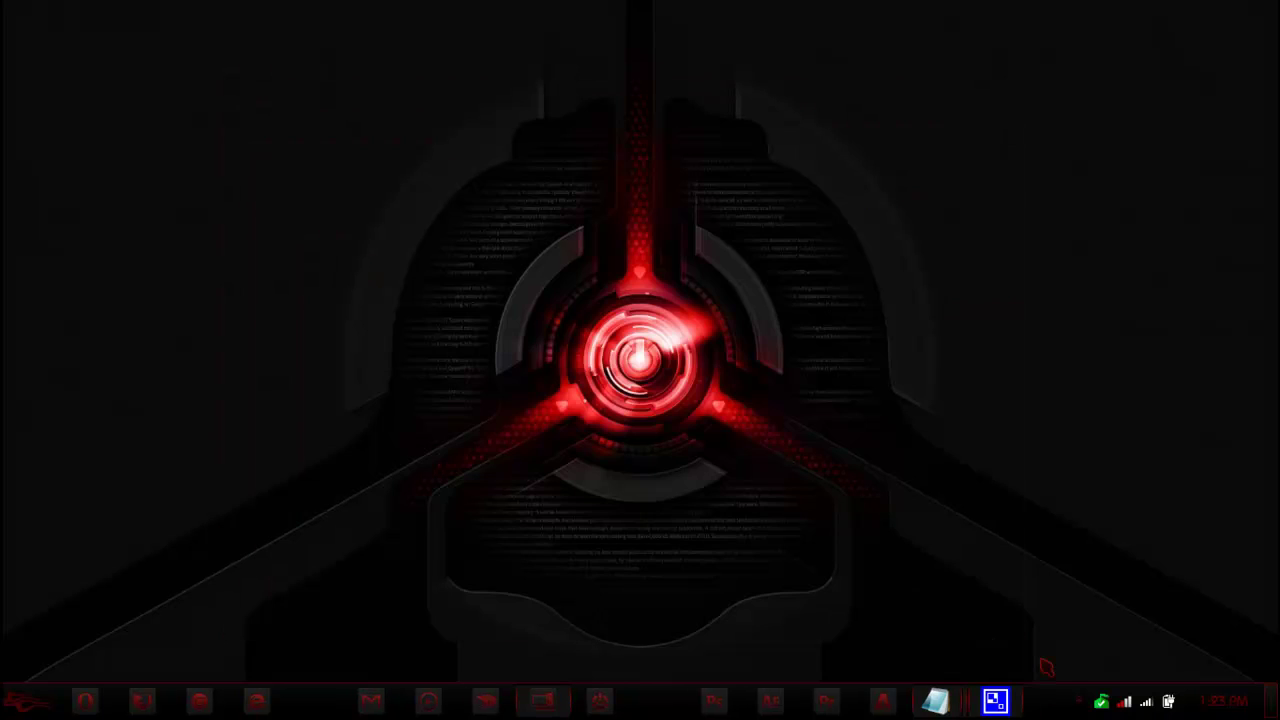
left_click(867, 561)
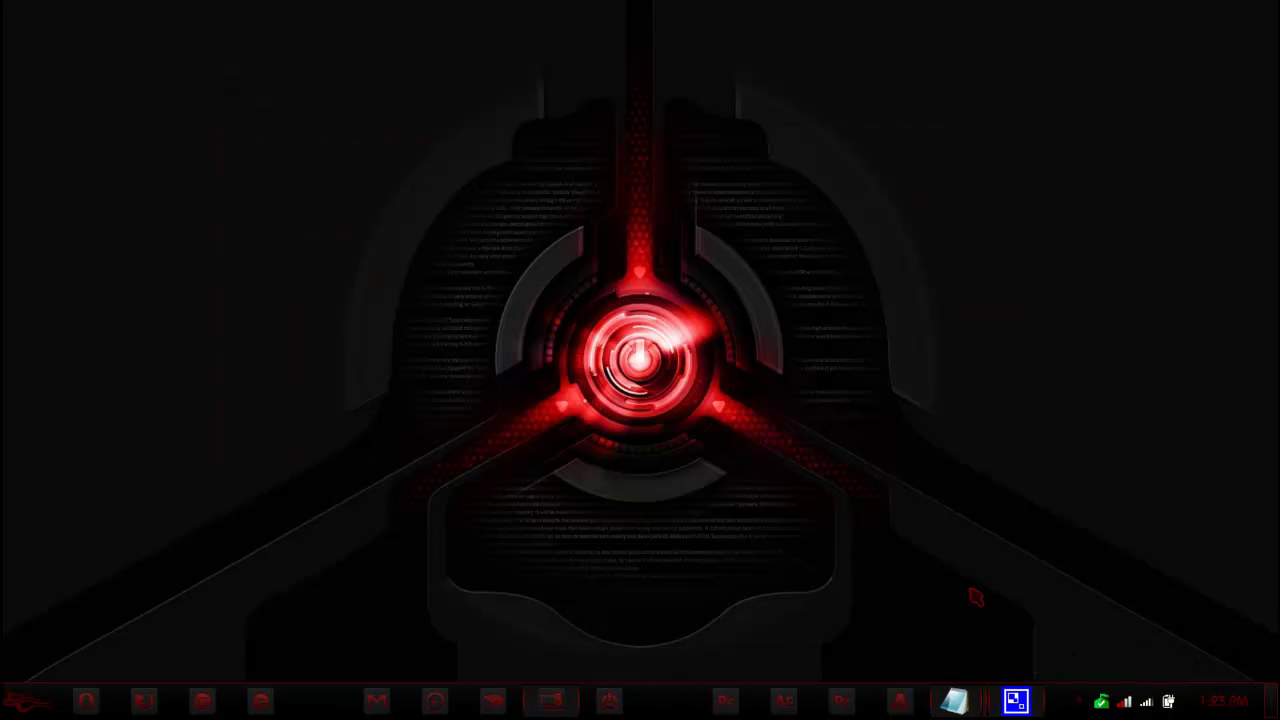
- Access the CamStudio icon among the hidden notification icons and start a new screen recording
left_click(1080, 700)
right_click(1064, 611)
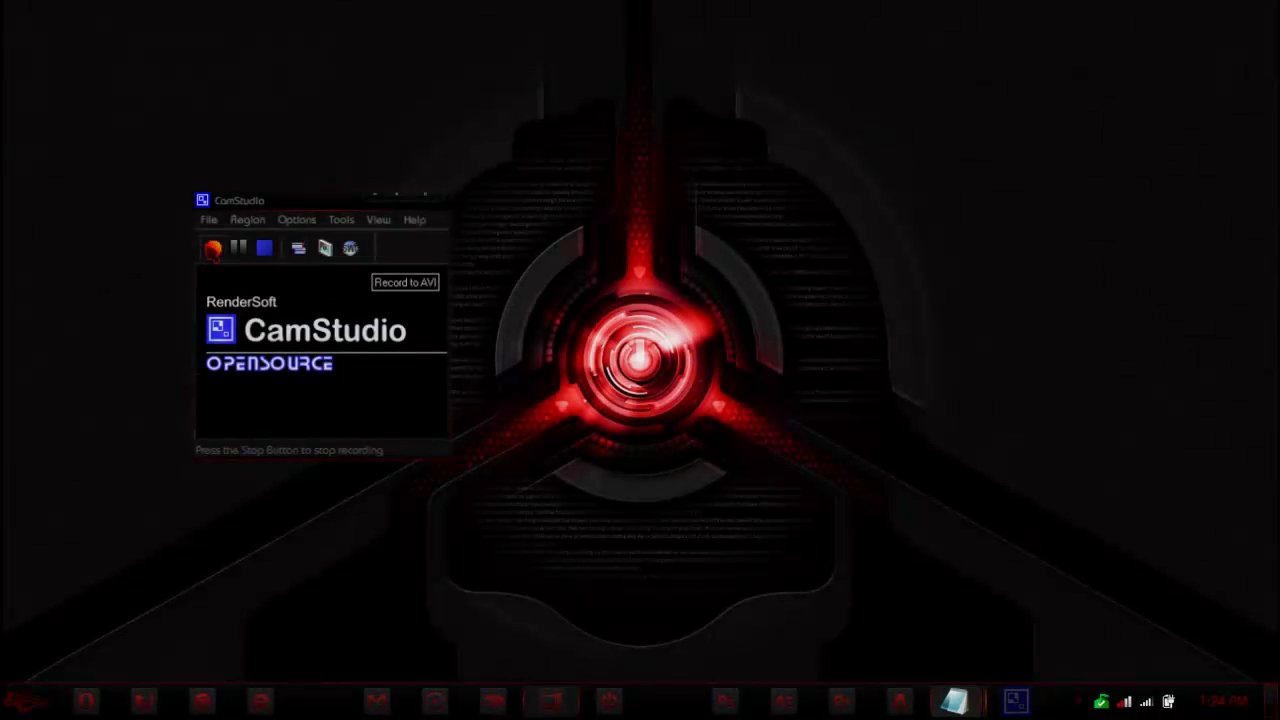
left_click(213, 248)
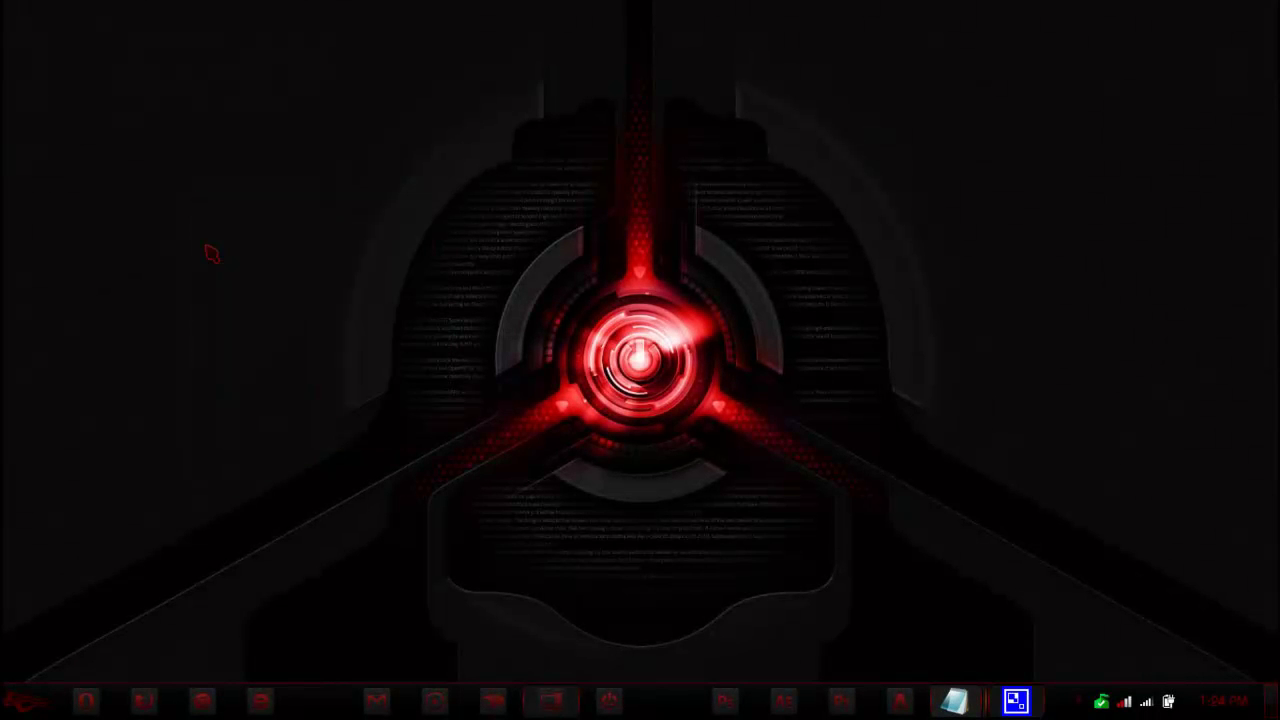
- Examine the Jump List of the pinned Opera program with its Speed Dial and Tasks entries
right_click(88, 703)
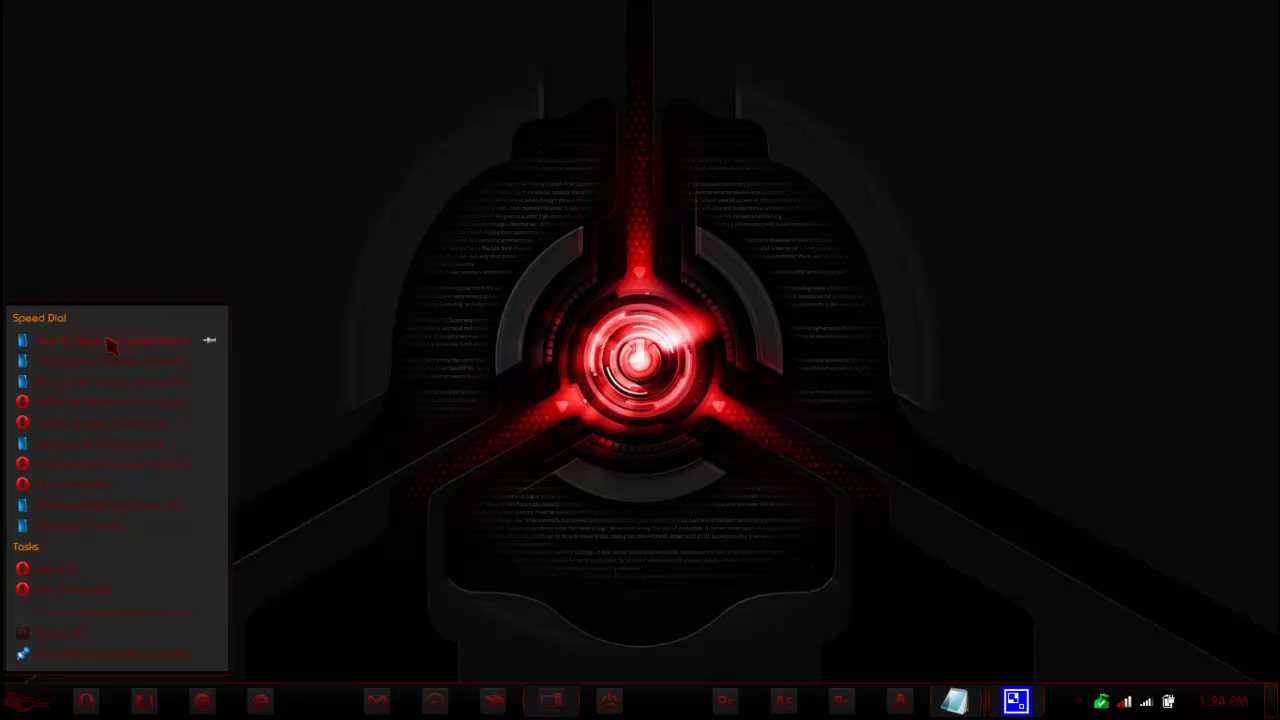
left_click(400, 533)
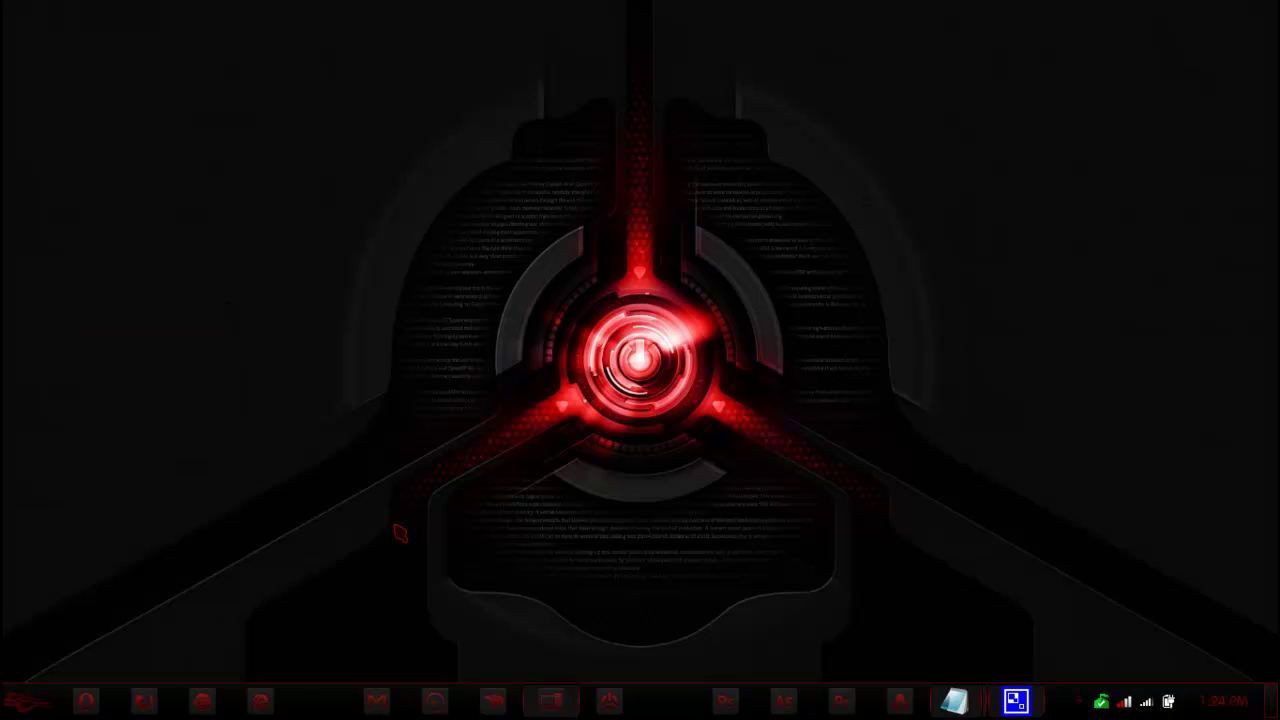
right_click(90, 703)
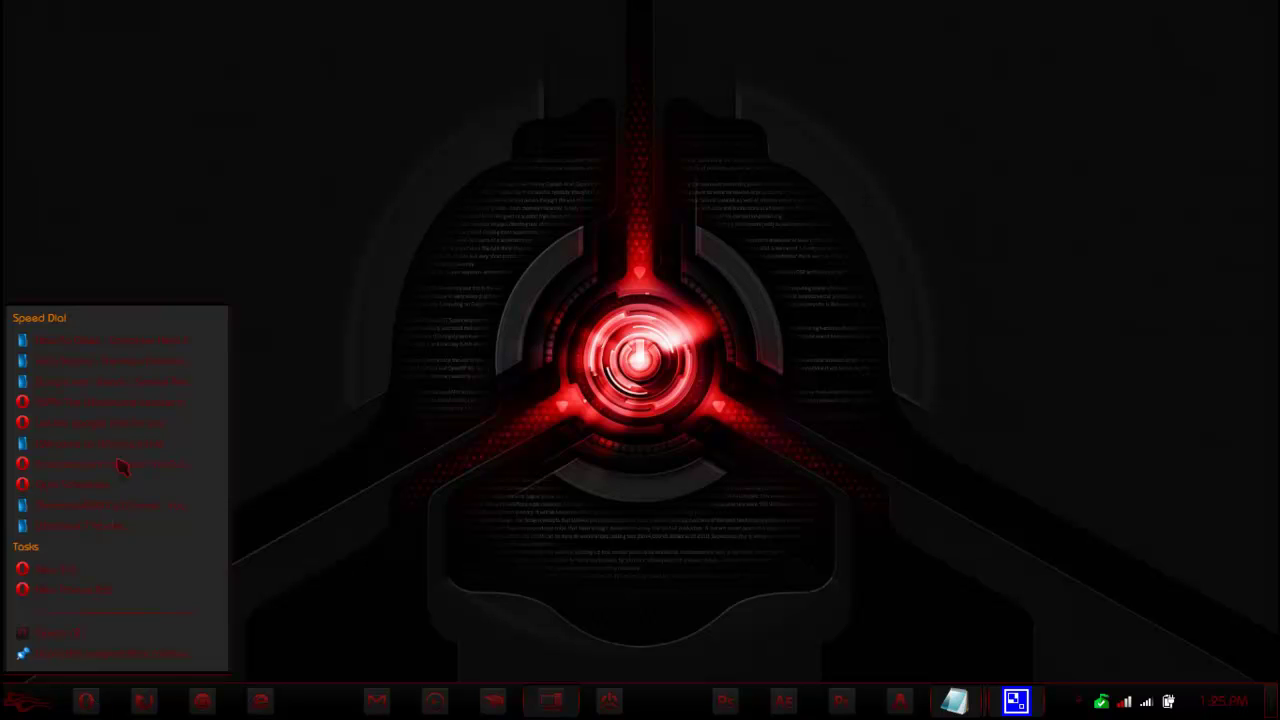
left_click(90, 700)
right_click(90, 700)
left_click(109, 504)
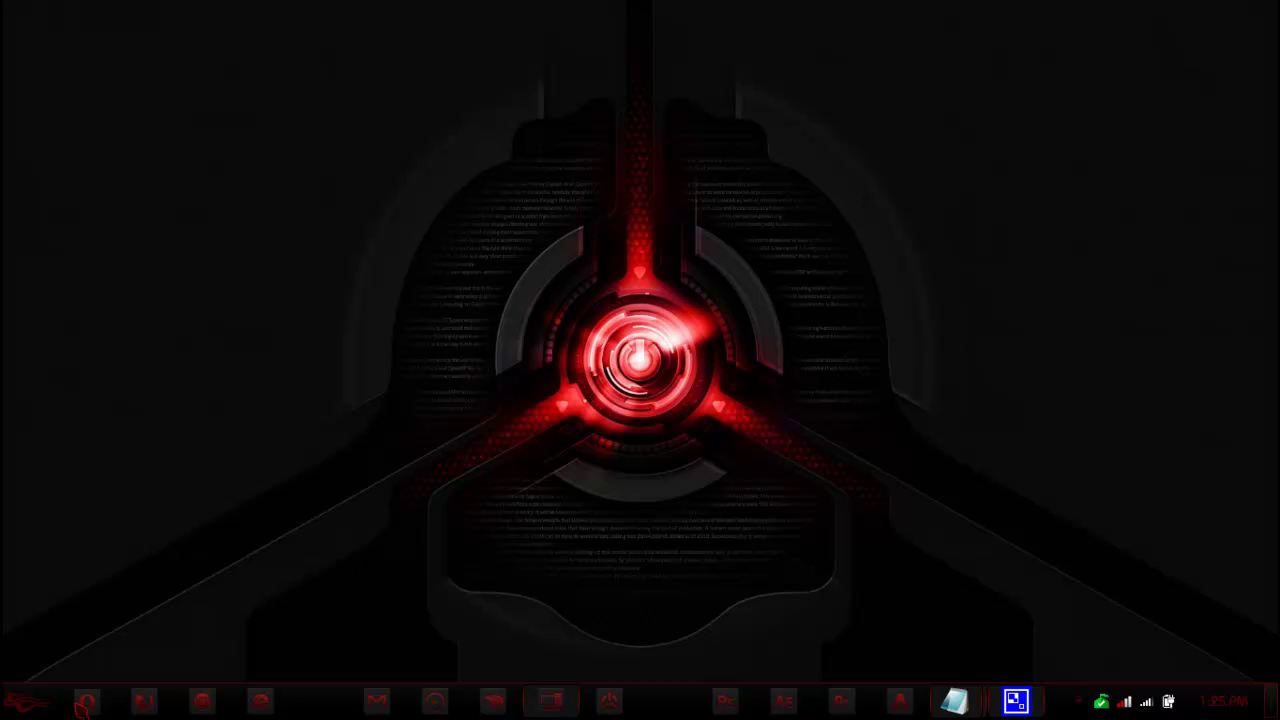
right_click(84, 703)
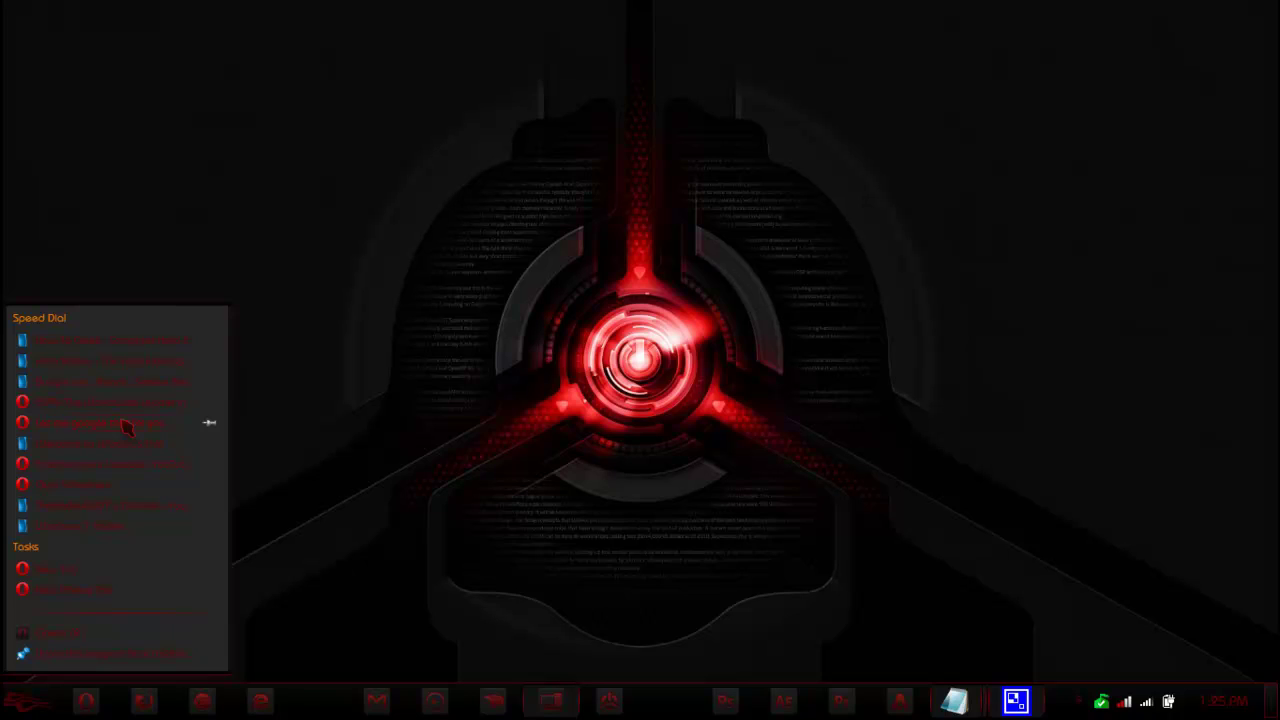
- Dismiss Opera's Jump List and access the CamStudio recorder among the hidden notification icons
left_click(328, 436)
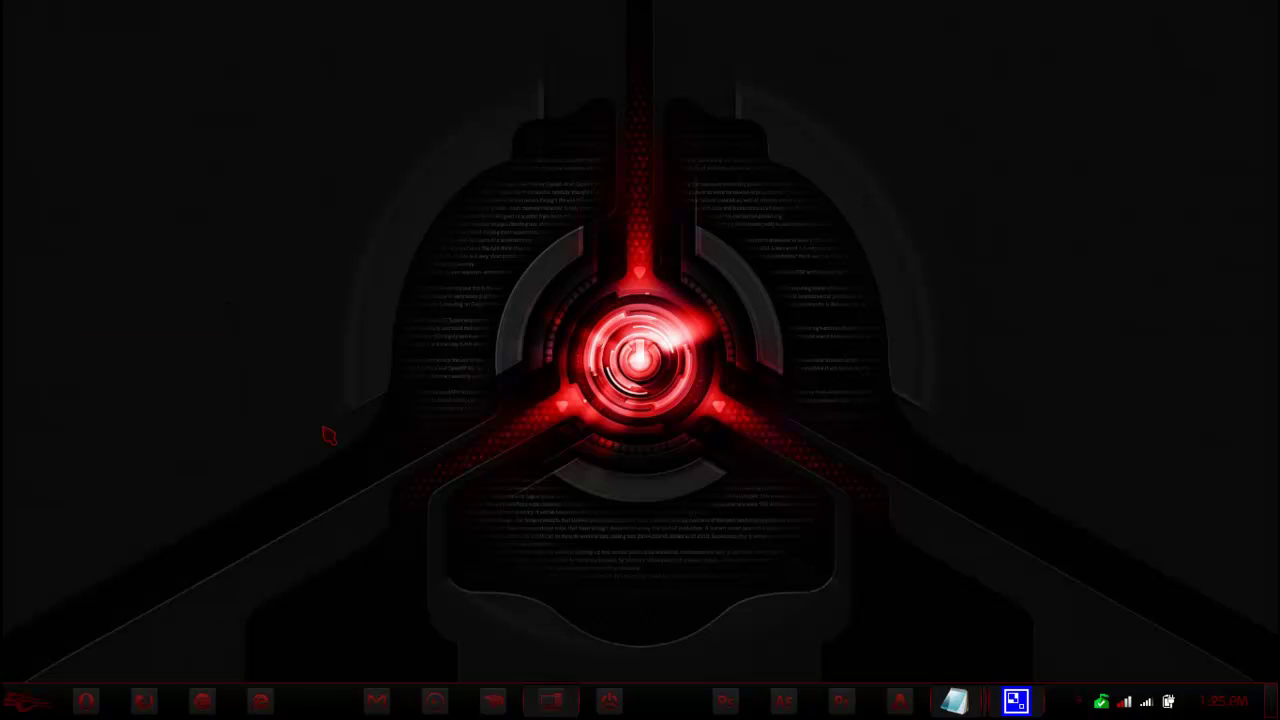
left_click(1079, 701)
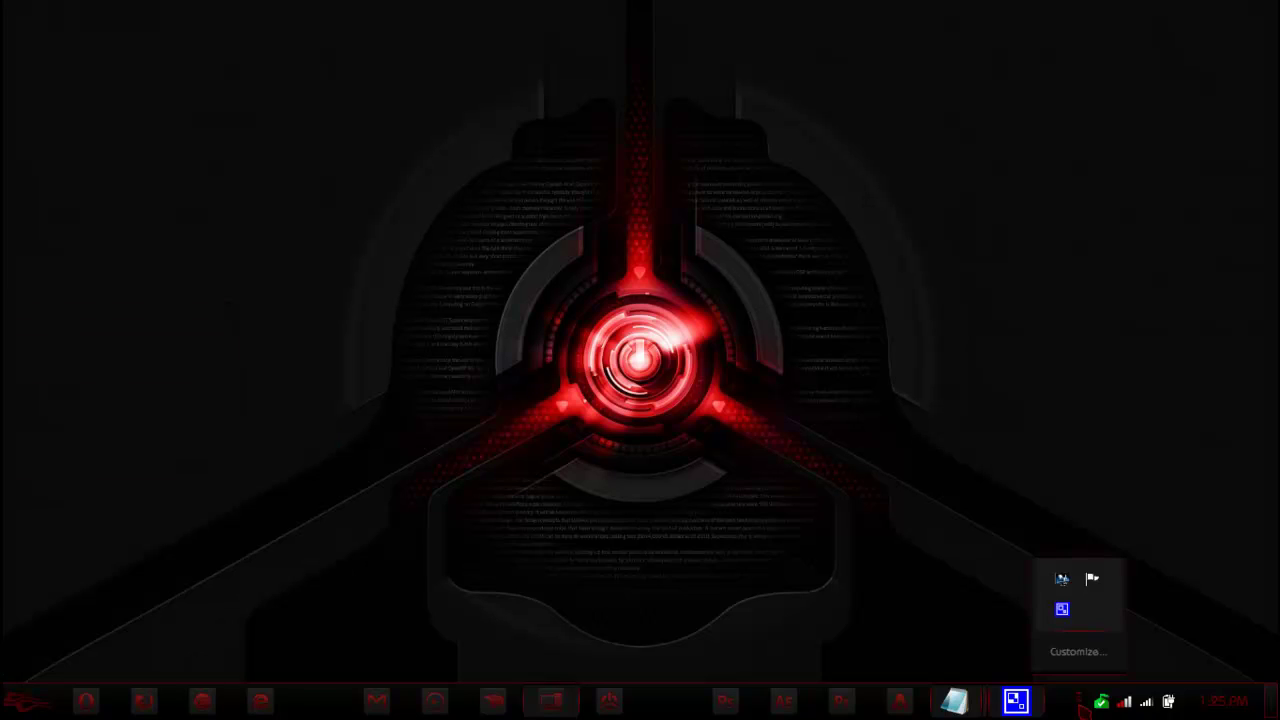
right_click(1062, 578)
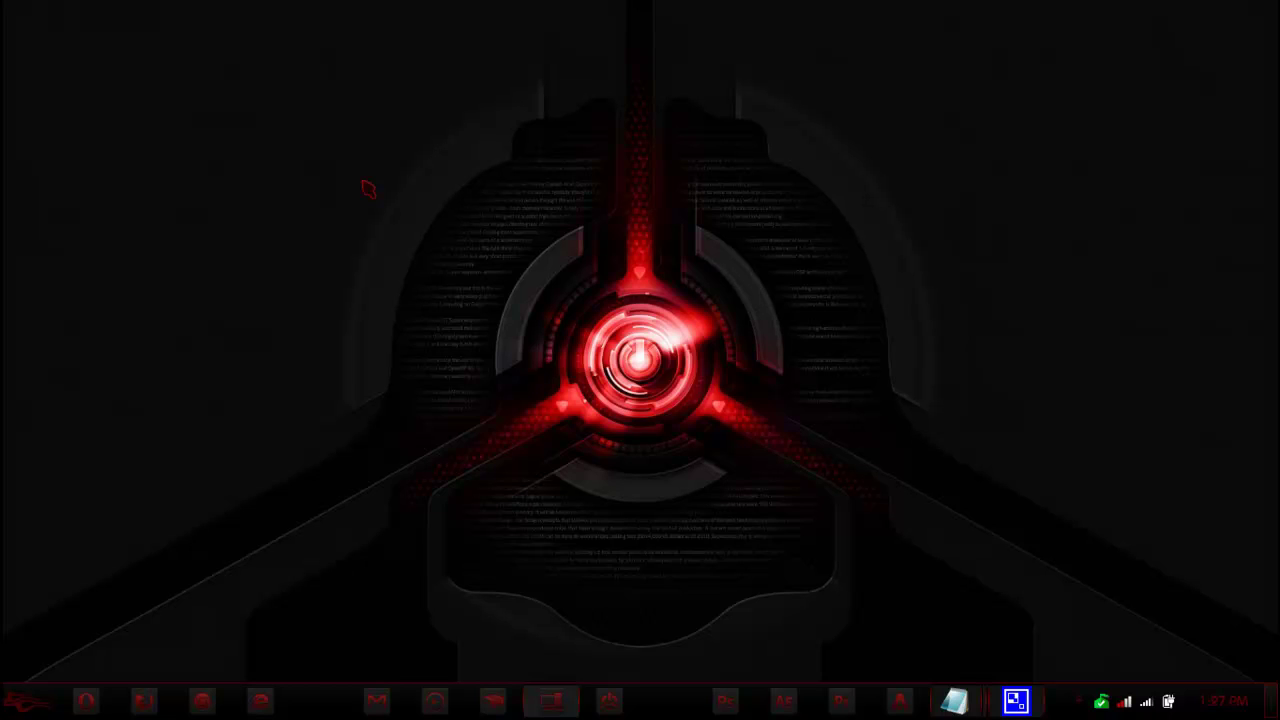
- Browse to the "Best windows 7 tricks 2012" folder under YouTube Videos in the Videos library and add it to the Explorer Favorites
left_click(551, 700)
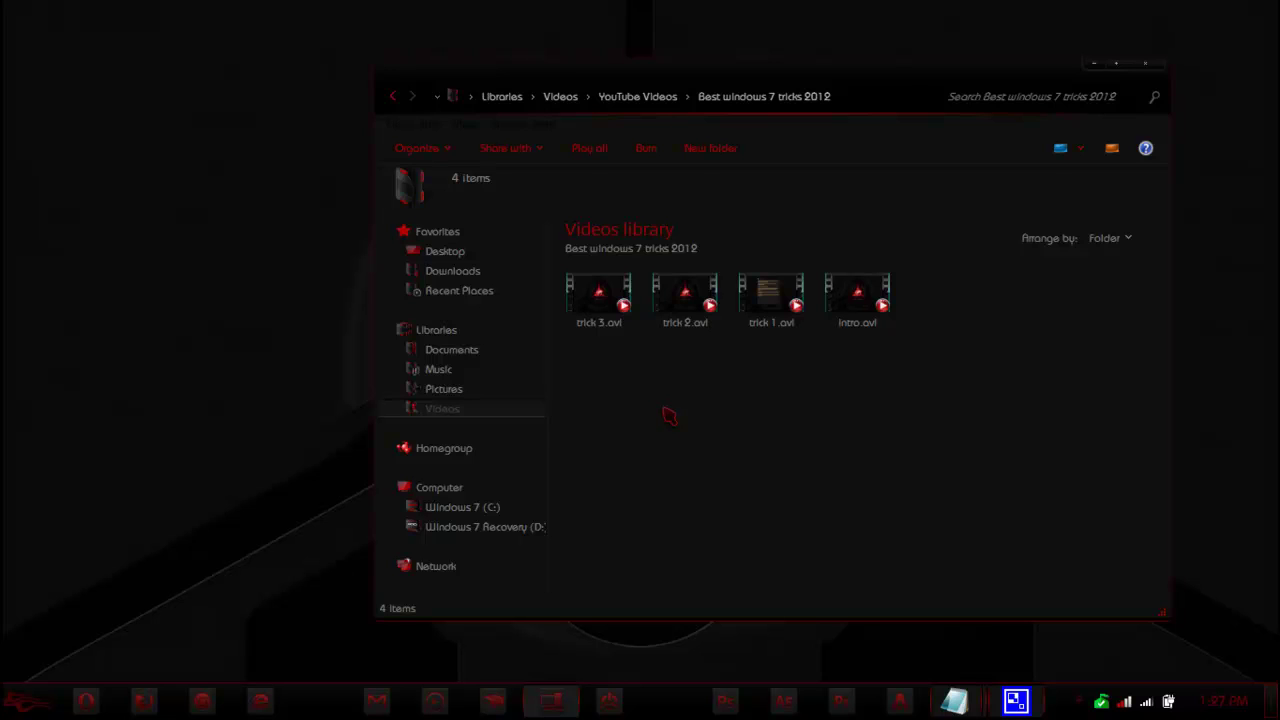
left_click(563, 96)
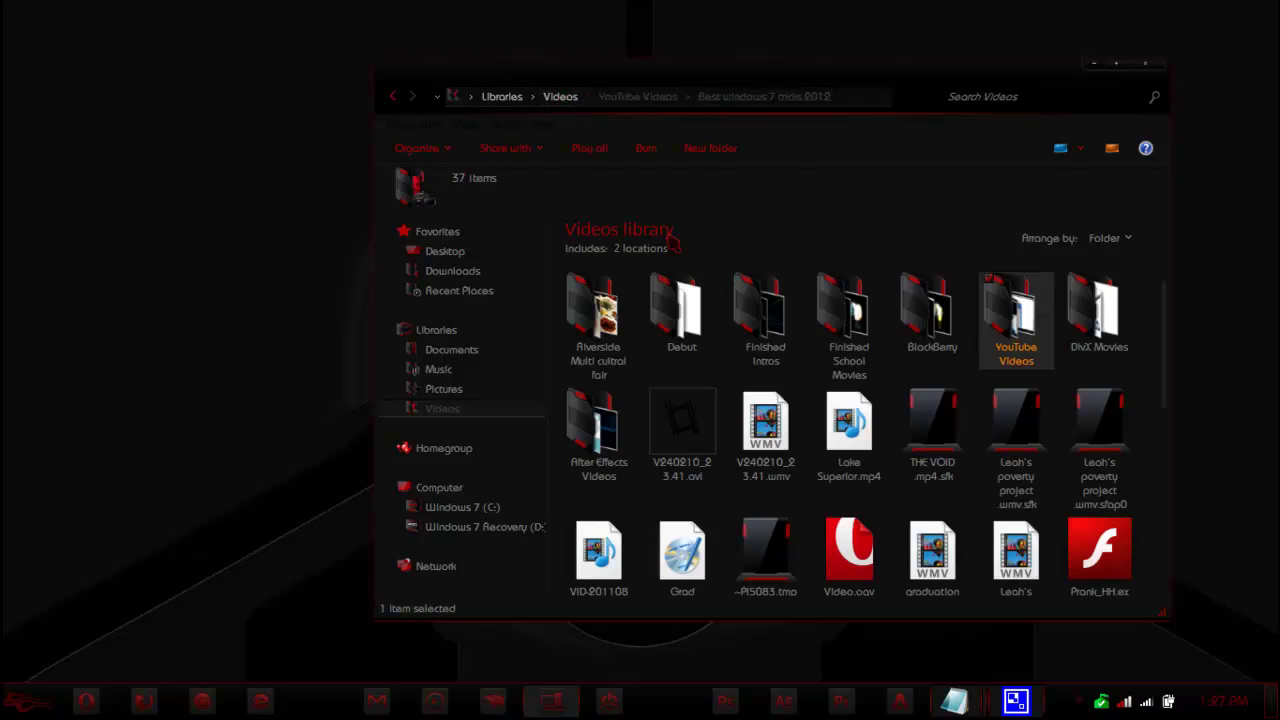
double_click(988, 282)
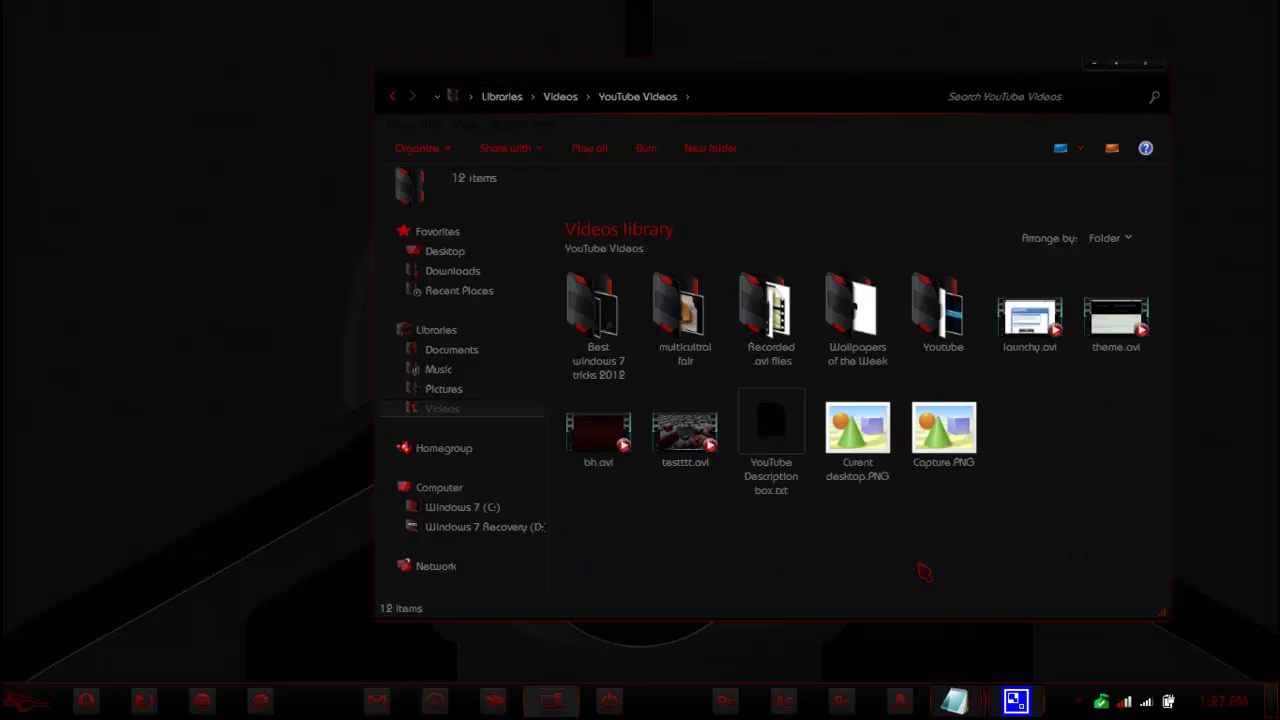
double_click(598, 320)
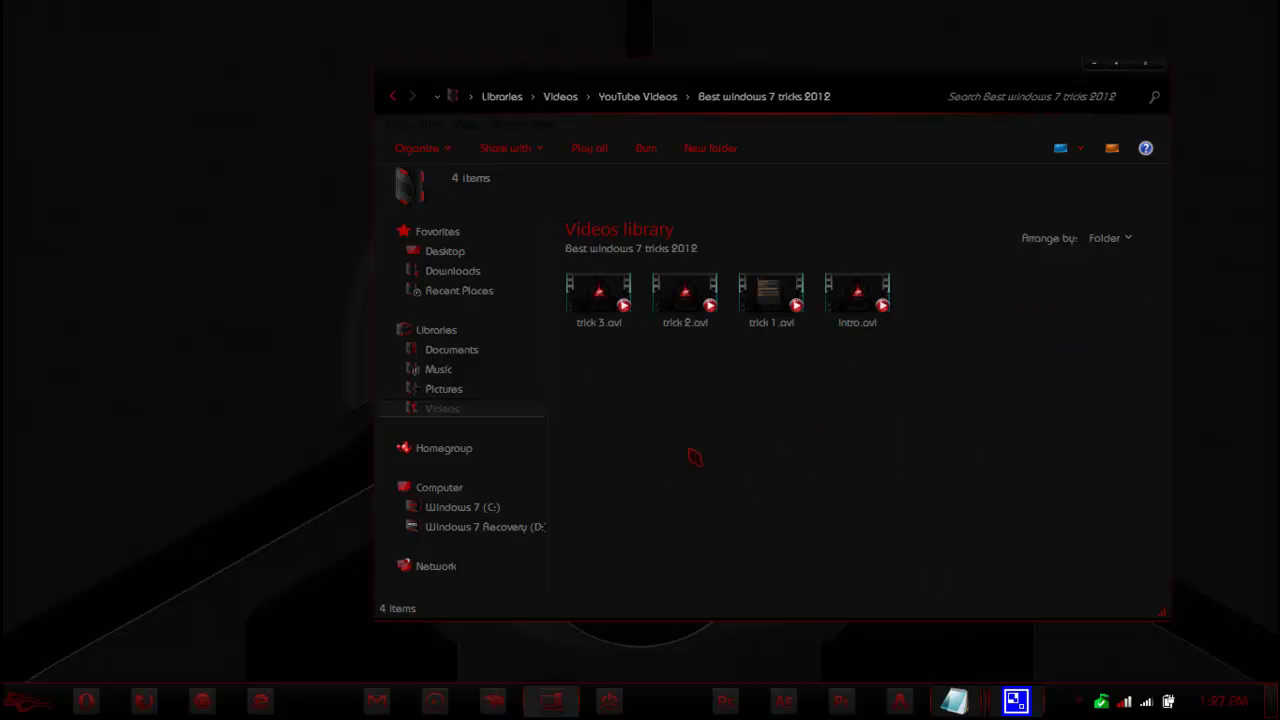
right_click(451, 238)
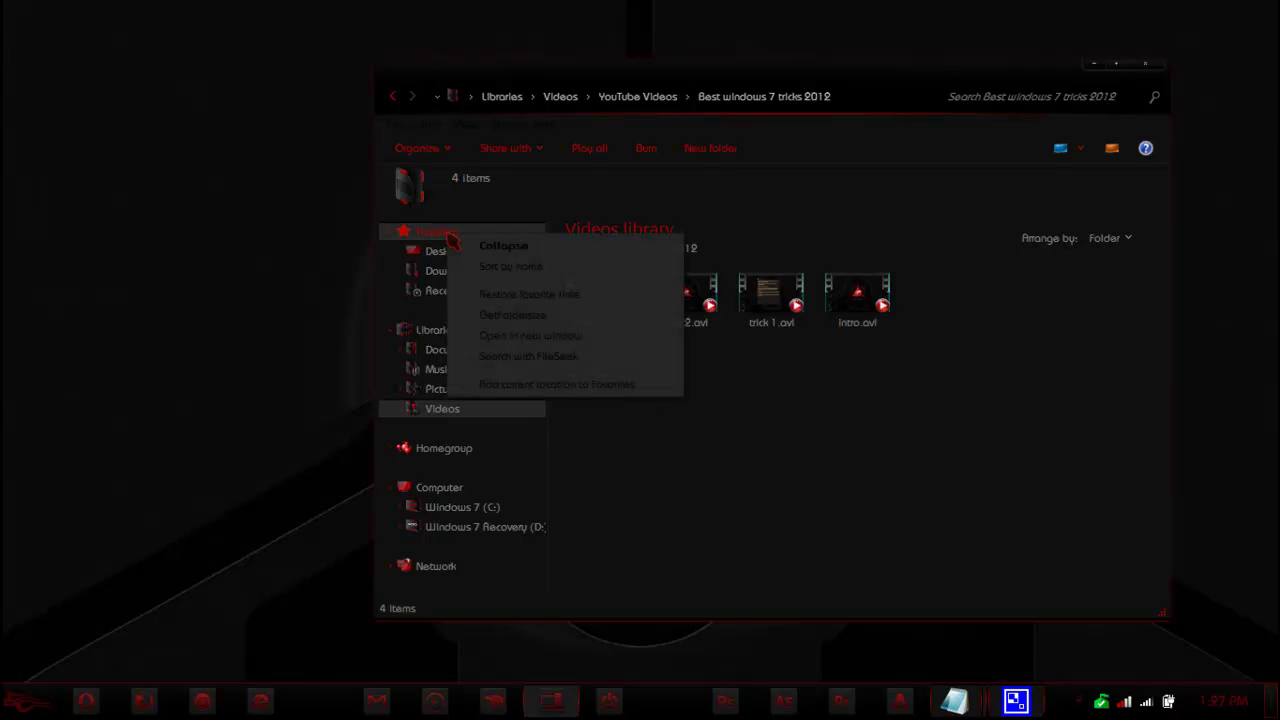
left_click(580, 390)
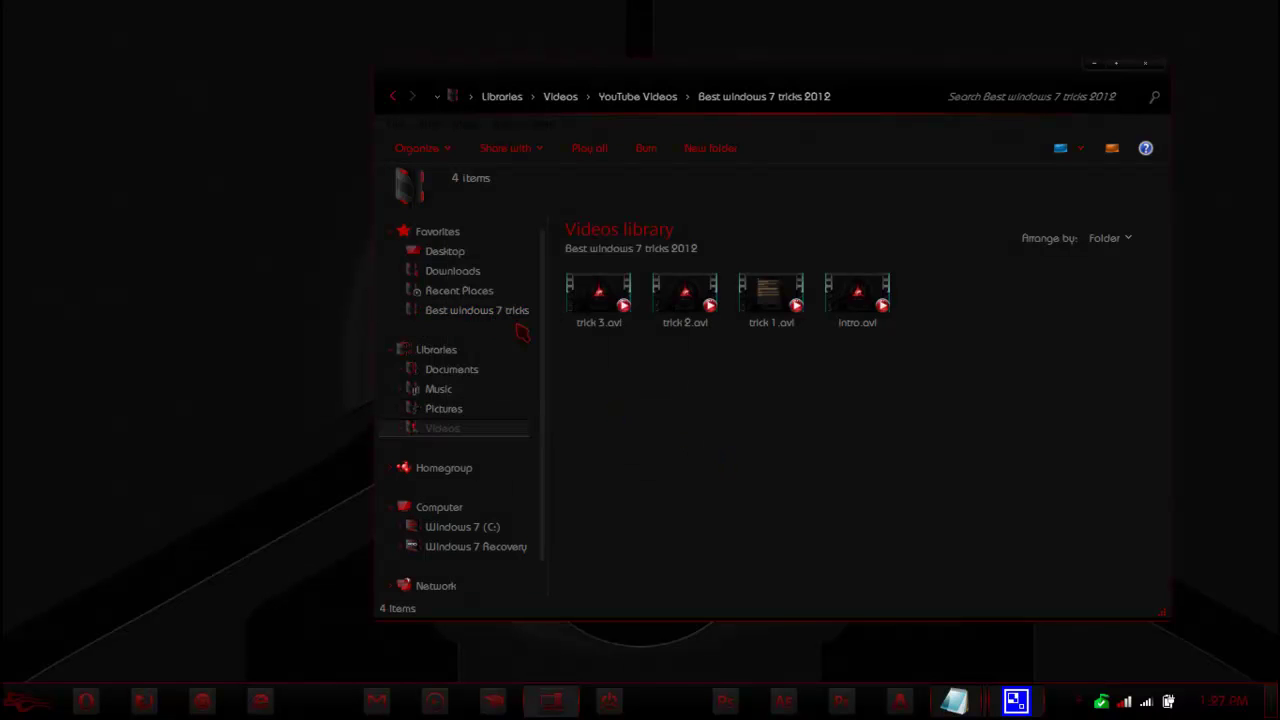
- Visit the Documents library and Computer, and return to "Best windows 7 tricks 2012" through its Favorites entry
left_click(527, 370)
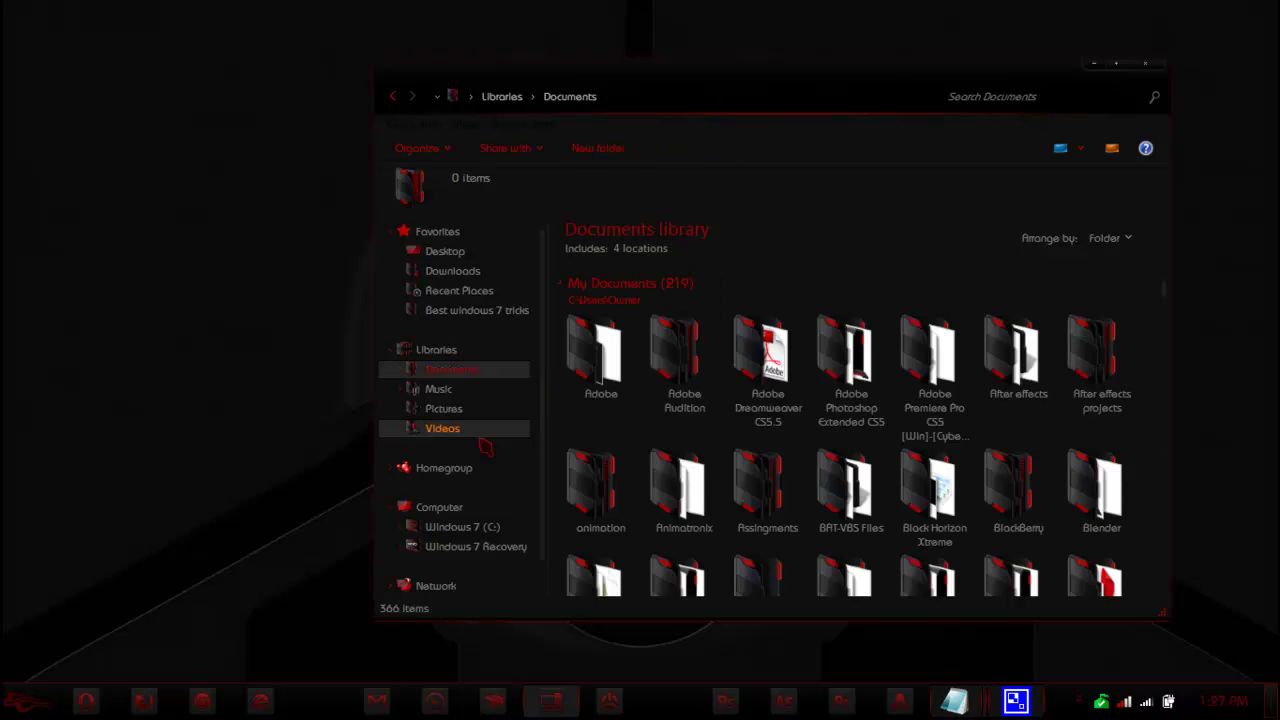
left_click(470, 508)
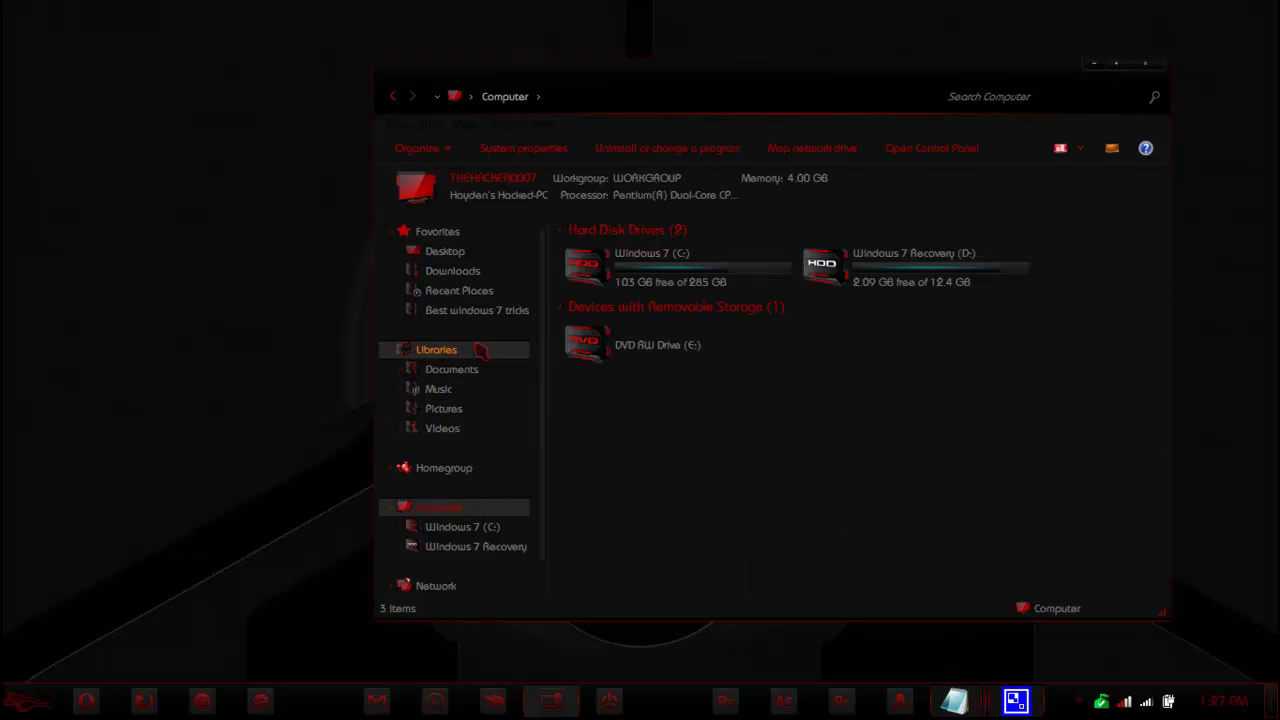
left_click(476, 312)
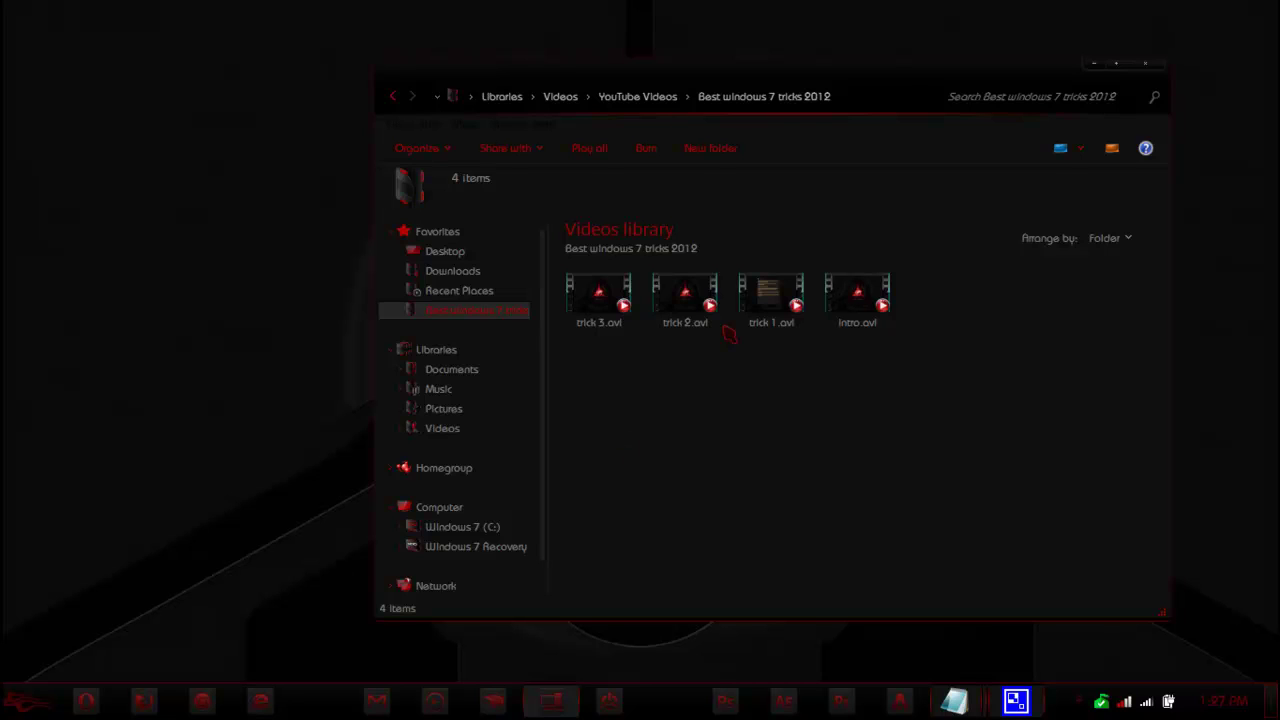
- Access the CamStudio icon among the hidden notification area icons
left_click(1080, 703)
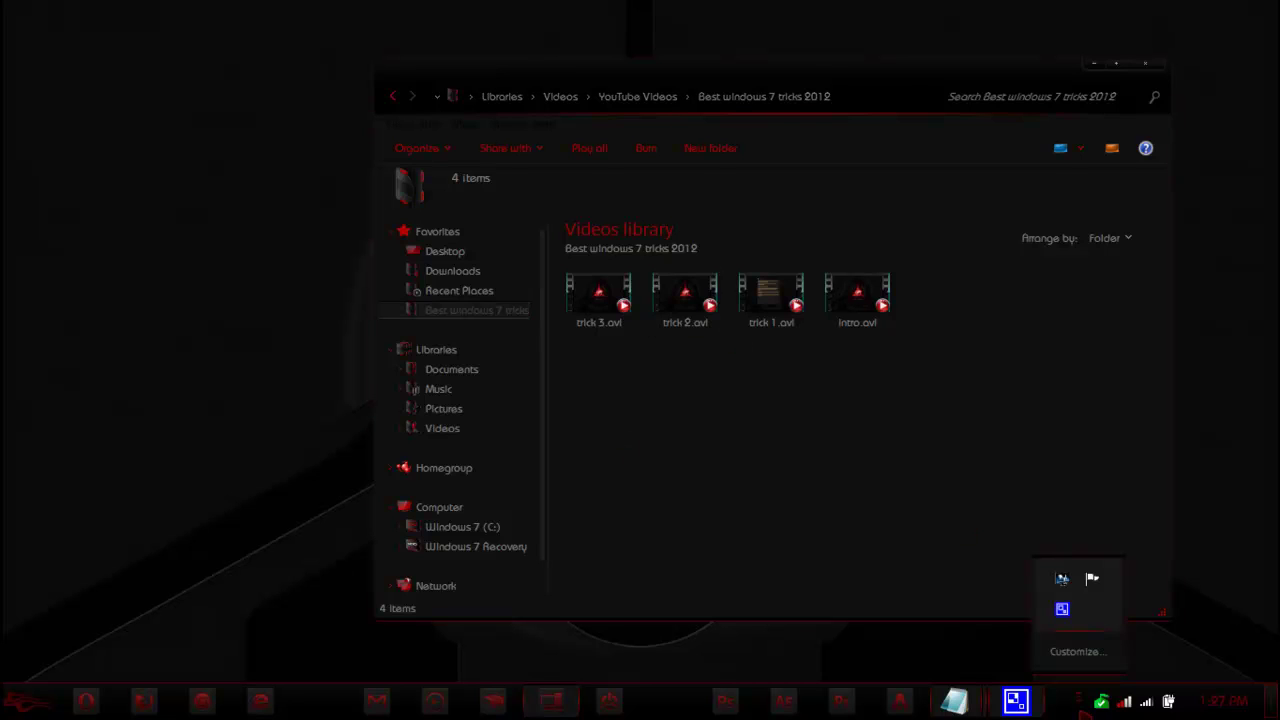
right_click(1068, 610)
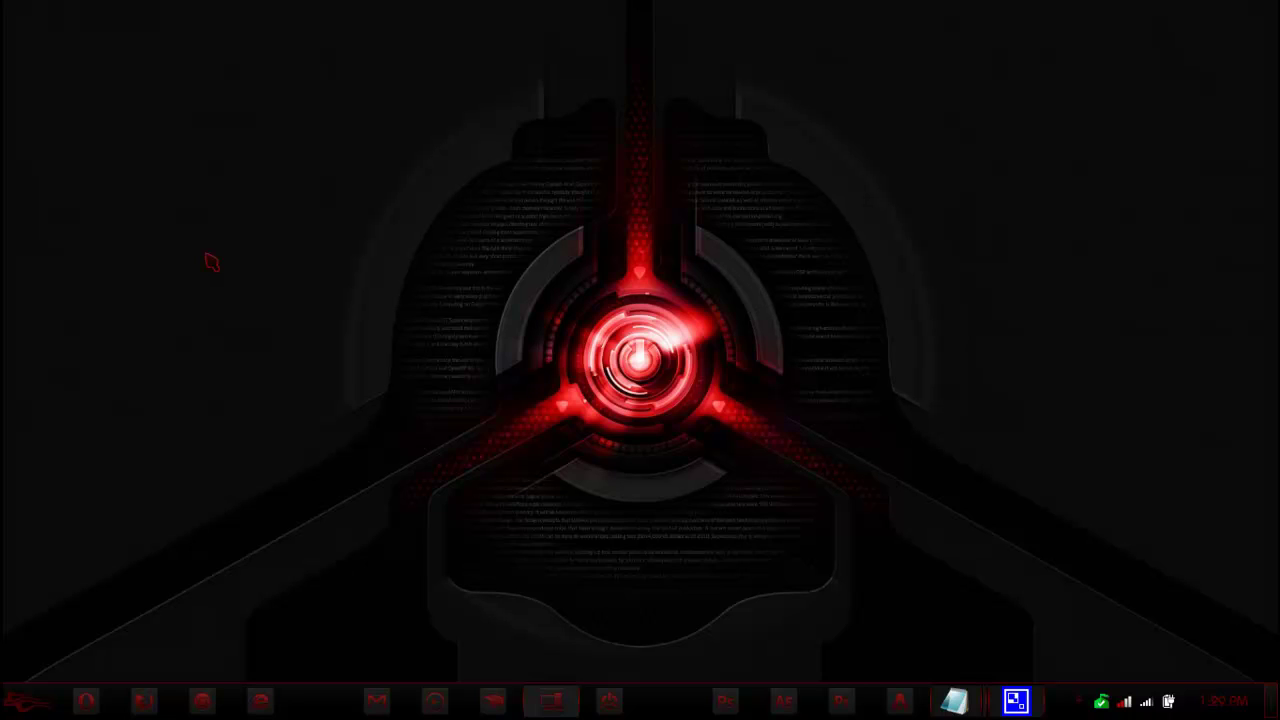
- Pin the "Best windows 7 tricks 2012" folder from YouTube Videos to Windows Explorer's Jump List and test opening it from there
left_click(548, 702)
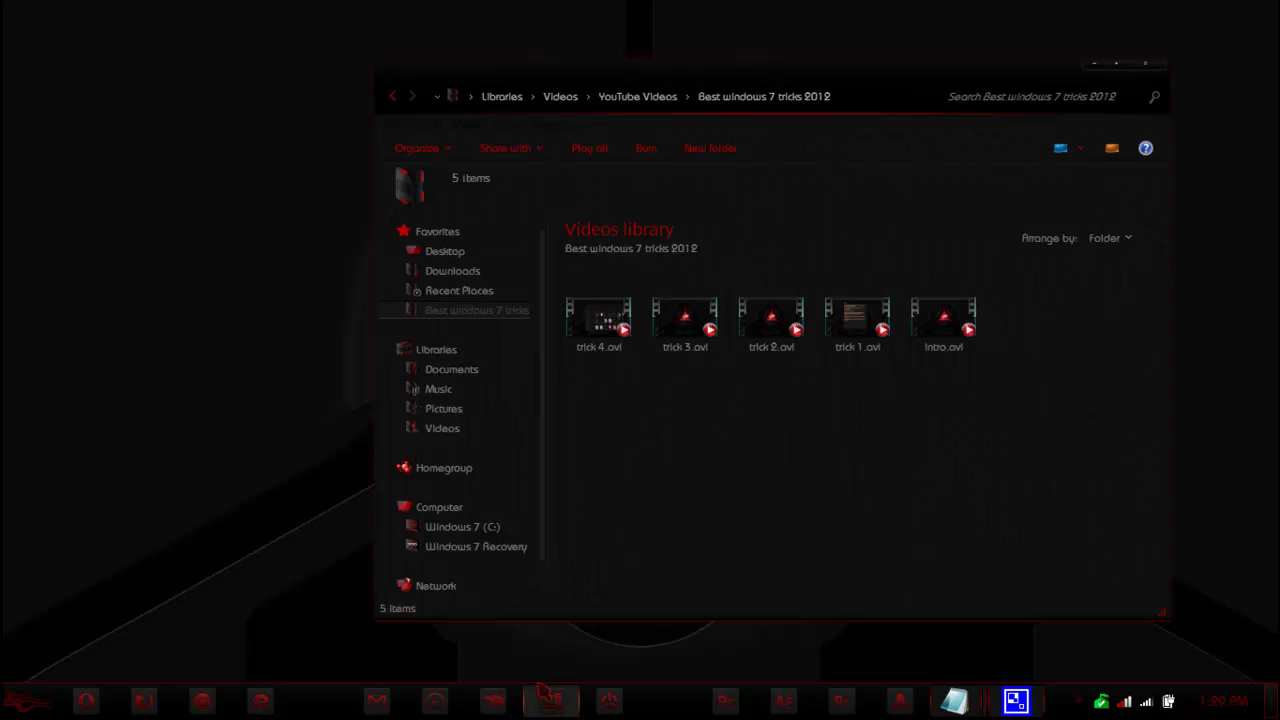
left_click(630, 98)
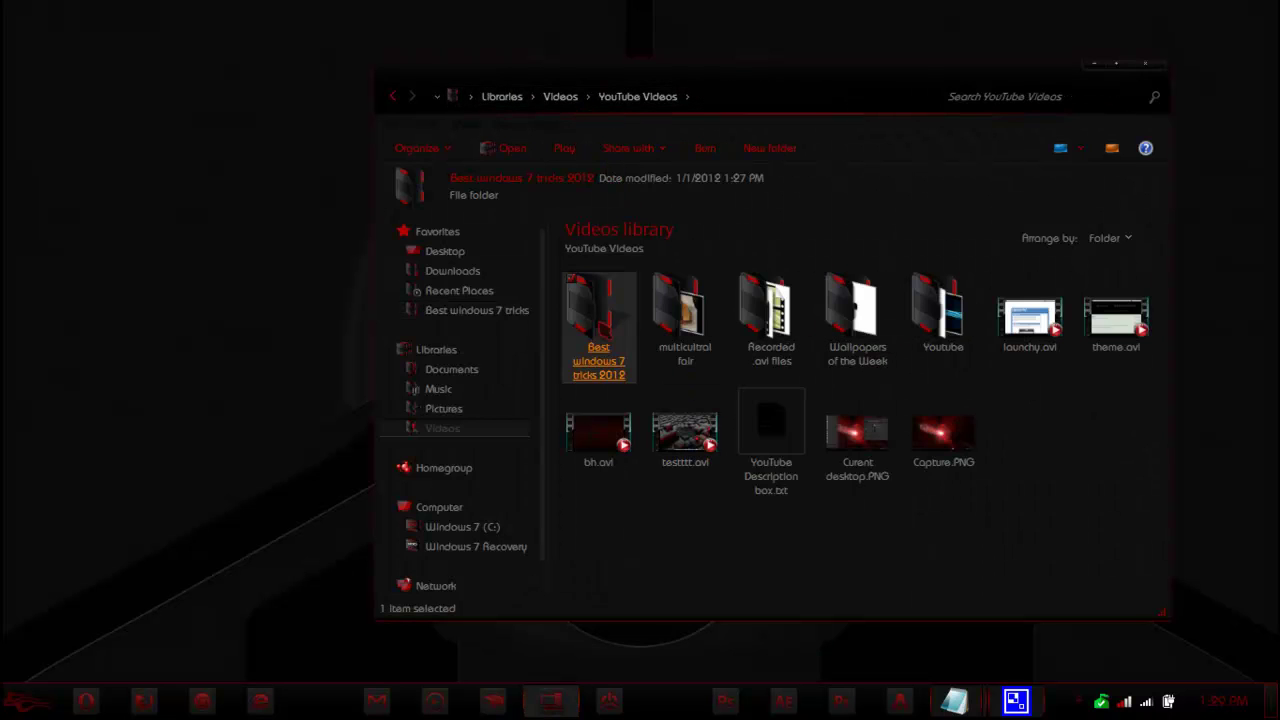
left_click_drag(600, 322, 553, 706)
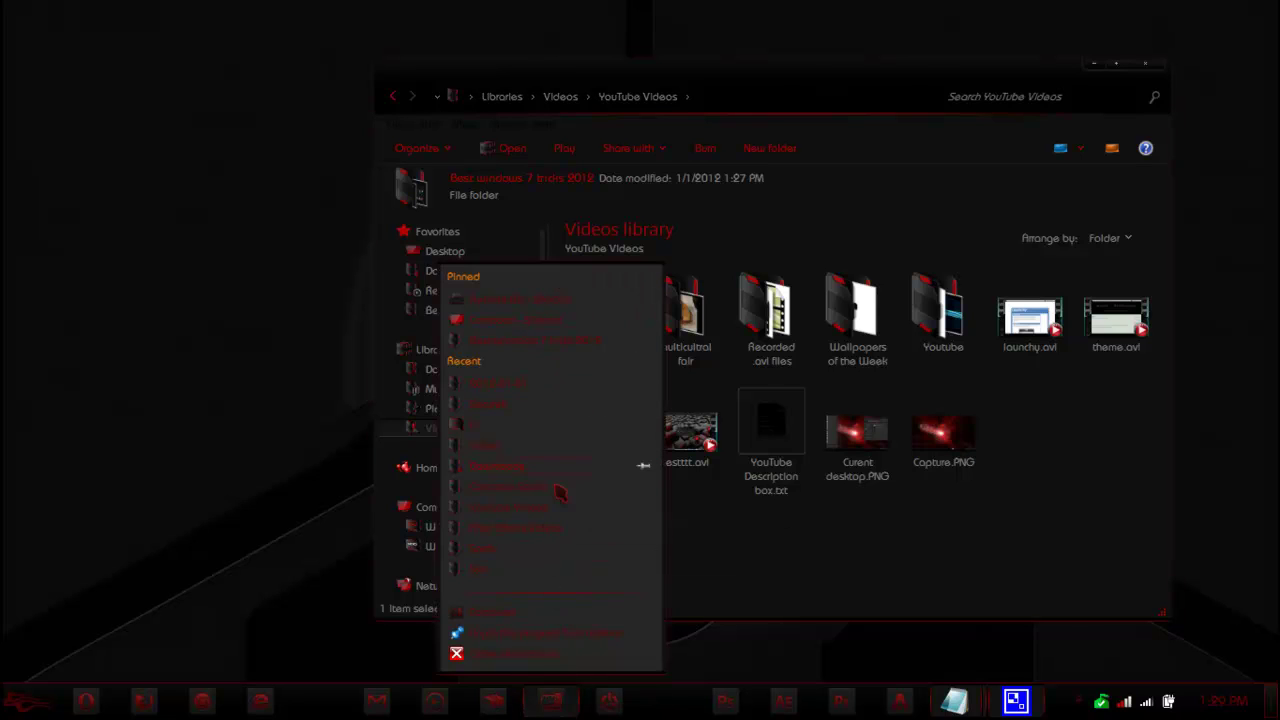
left_click(548, 341)
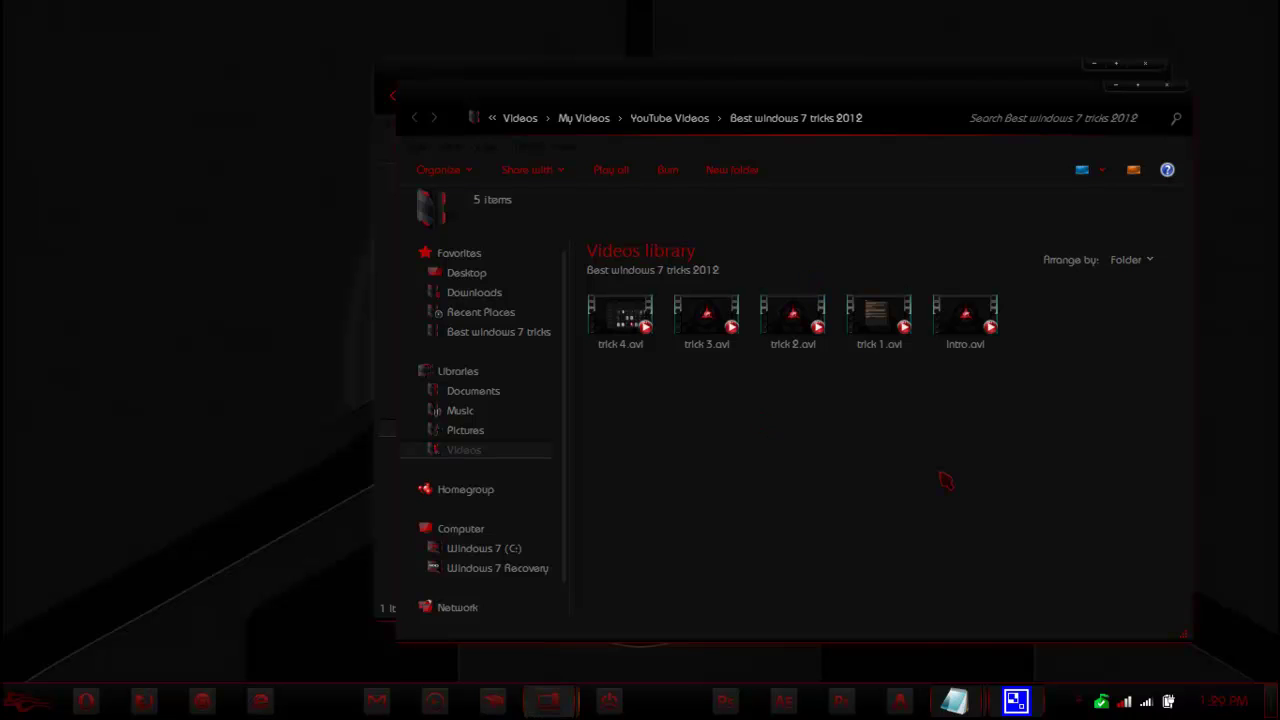
left_click(1166, 85)
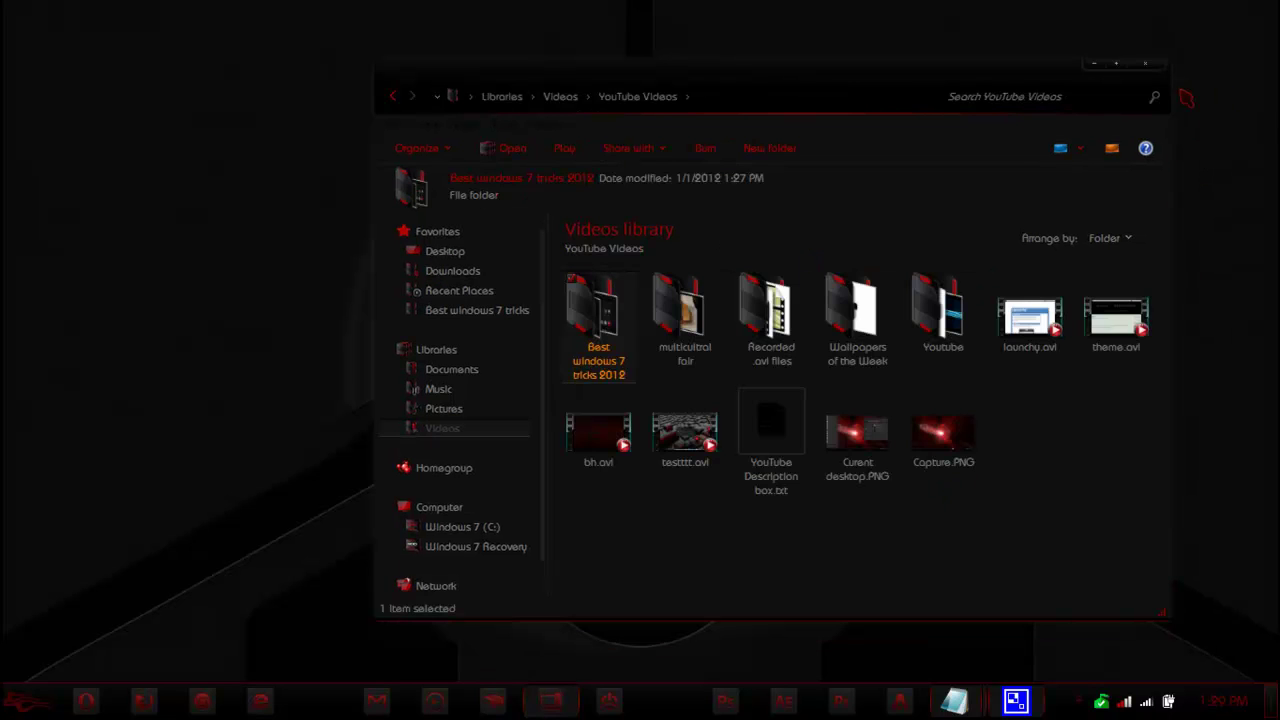
- Access the CamStudio icon among the hidden notification icons and start recording a new AVI
left_click(1080, 698)
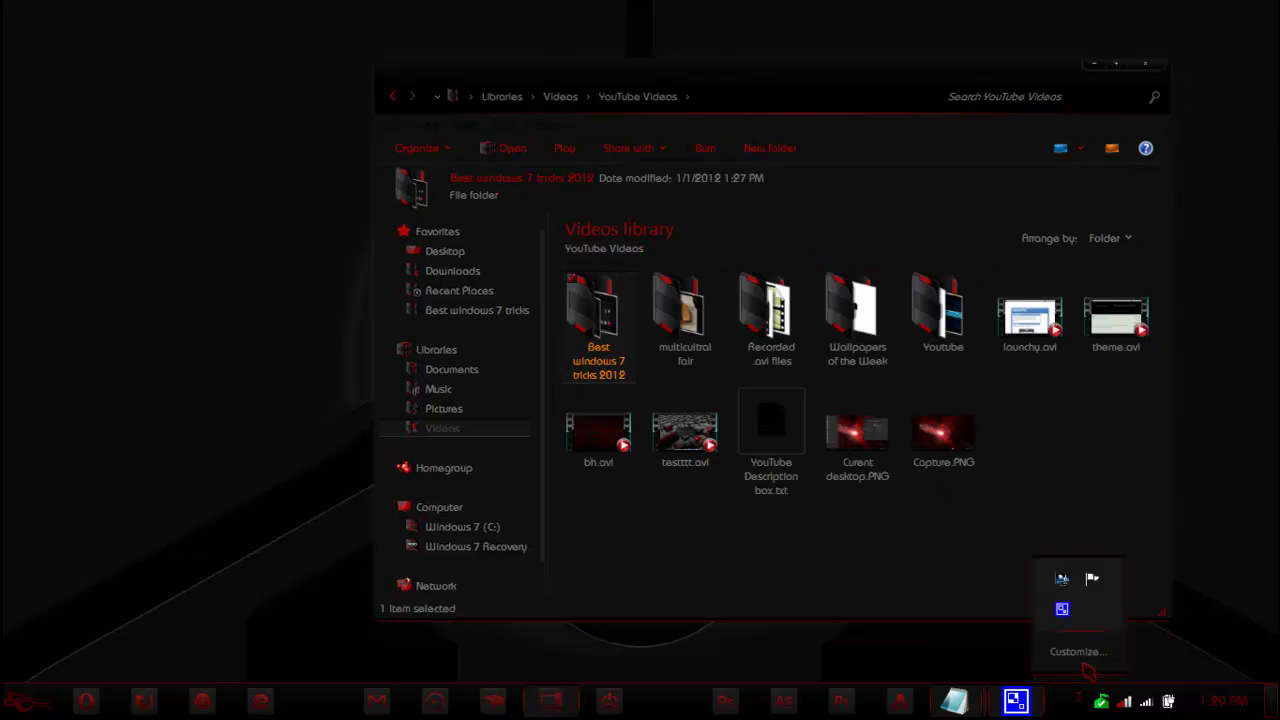
right_click(1062, 609)
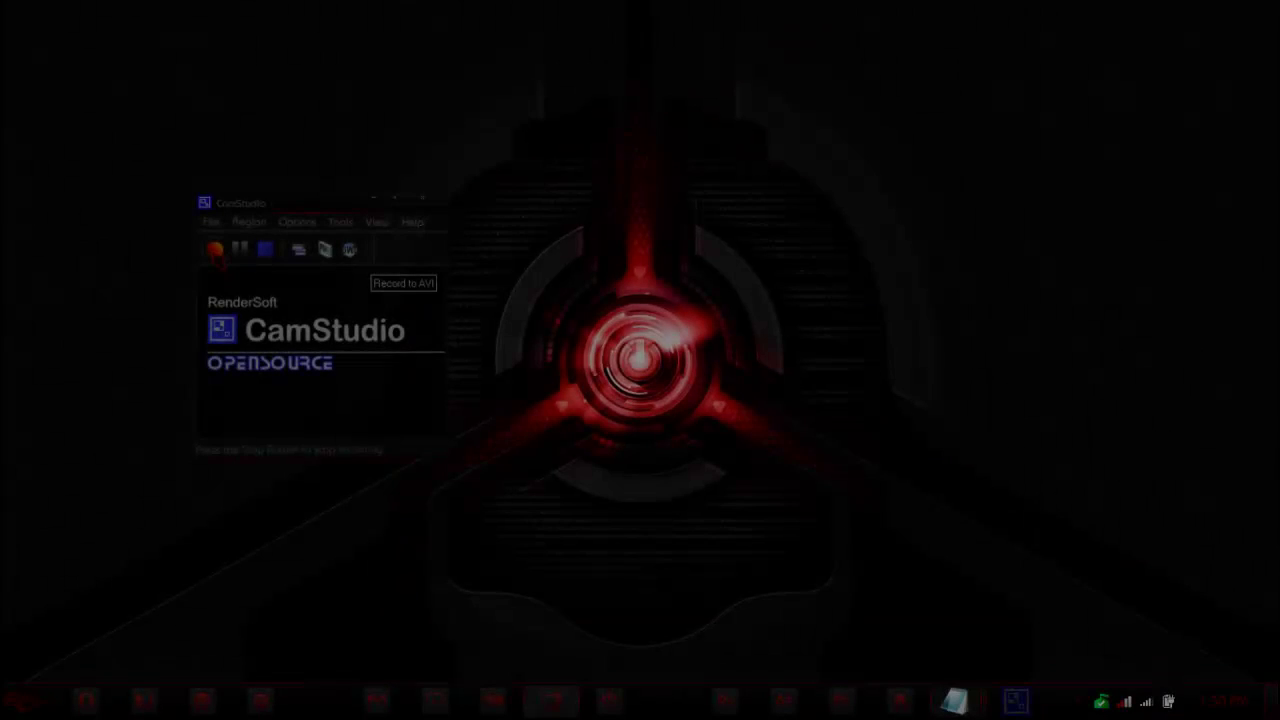
left_click(218, 258)
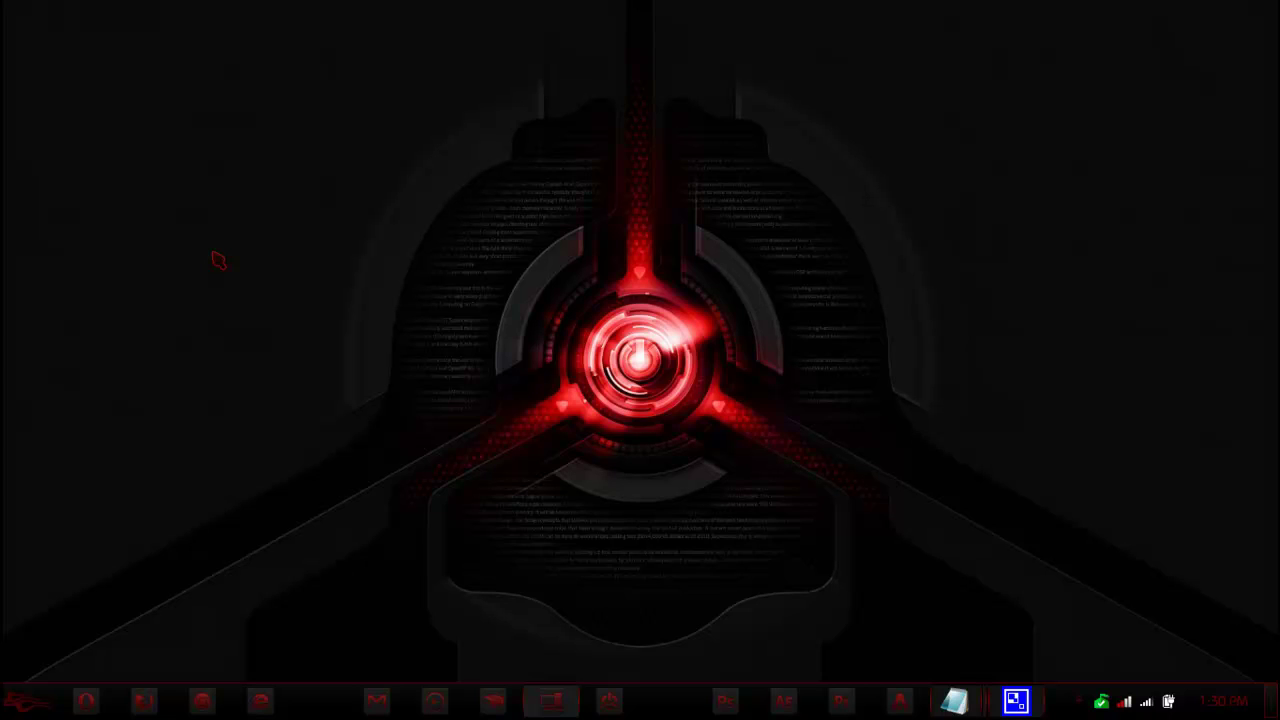
- Open the Control Panel, pin it to the taskbar and close its window
key("super")
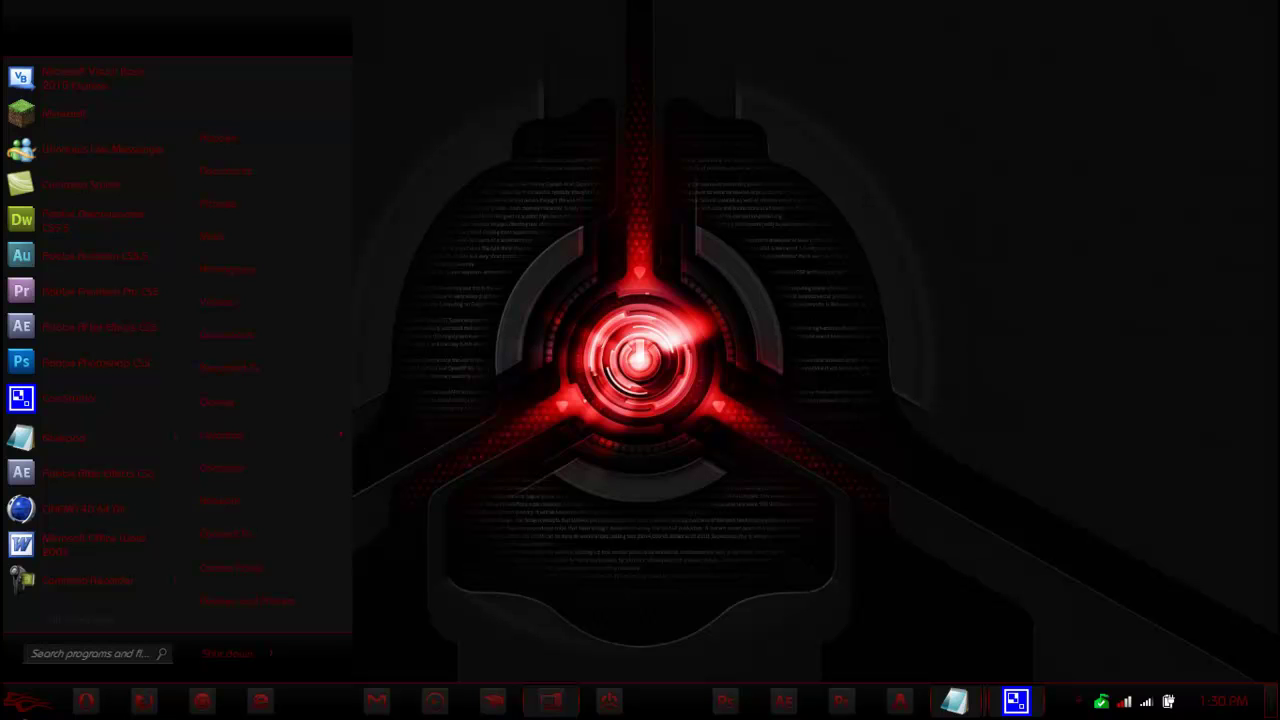
left_click(256, 577)
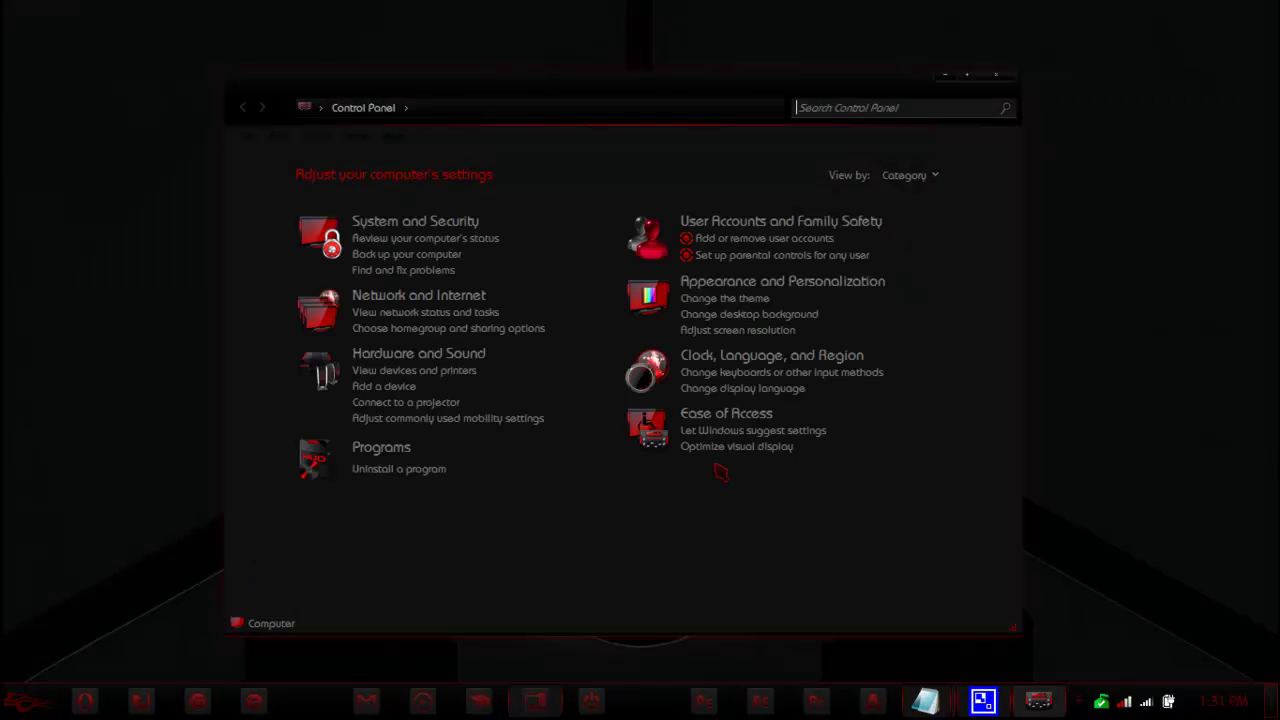
mouse_move(1040, 706)
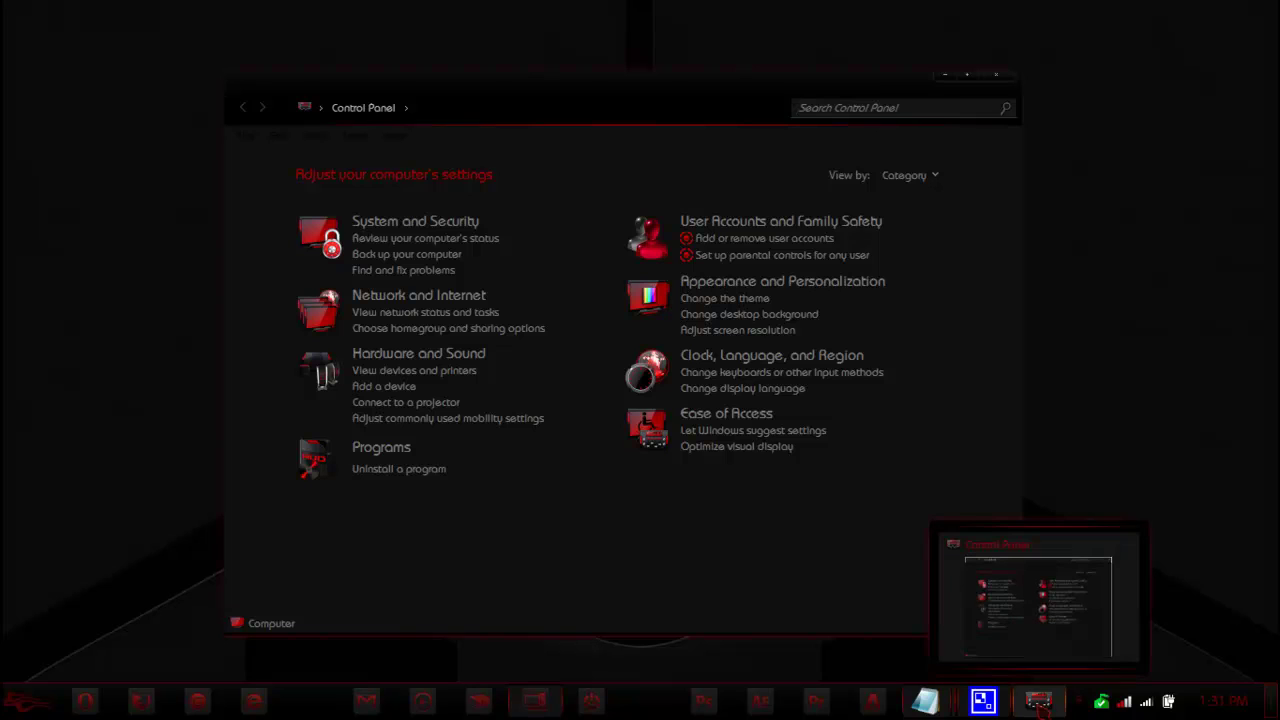
right_click(1040, 704)
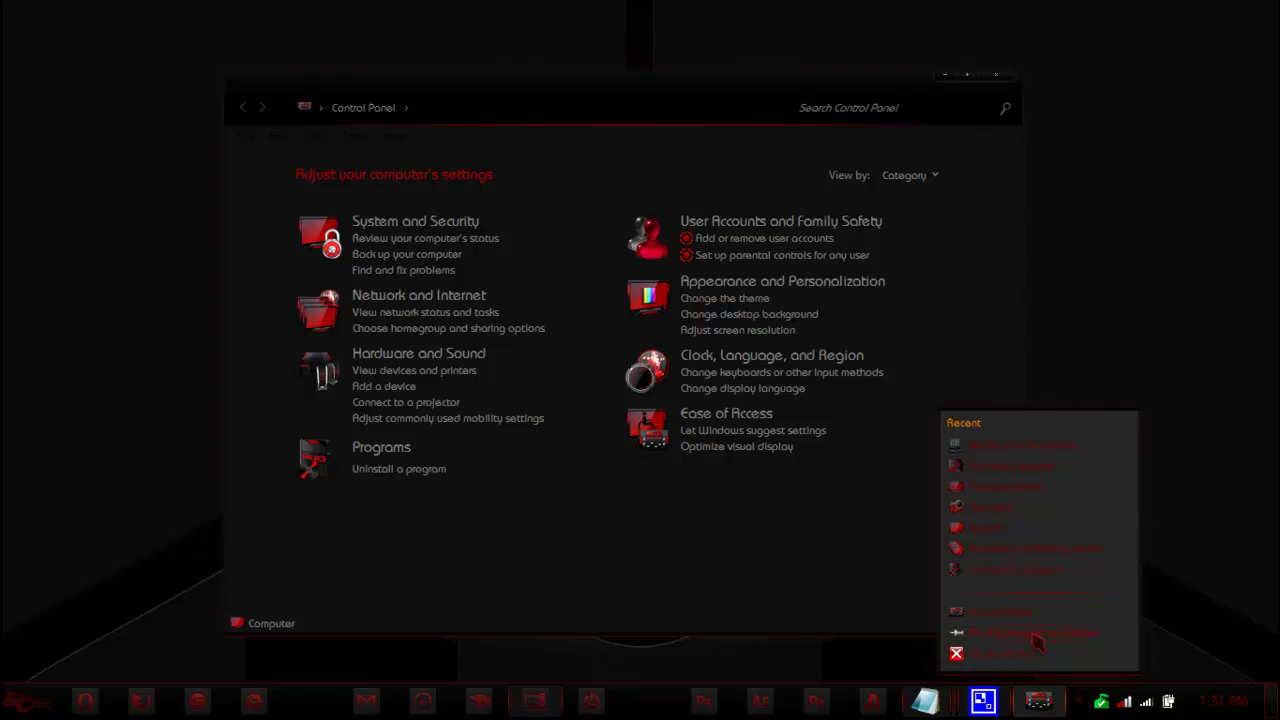
left_click(1036, 634)
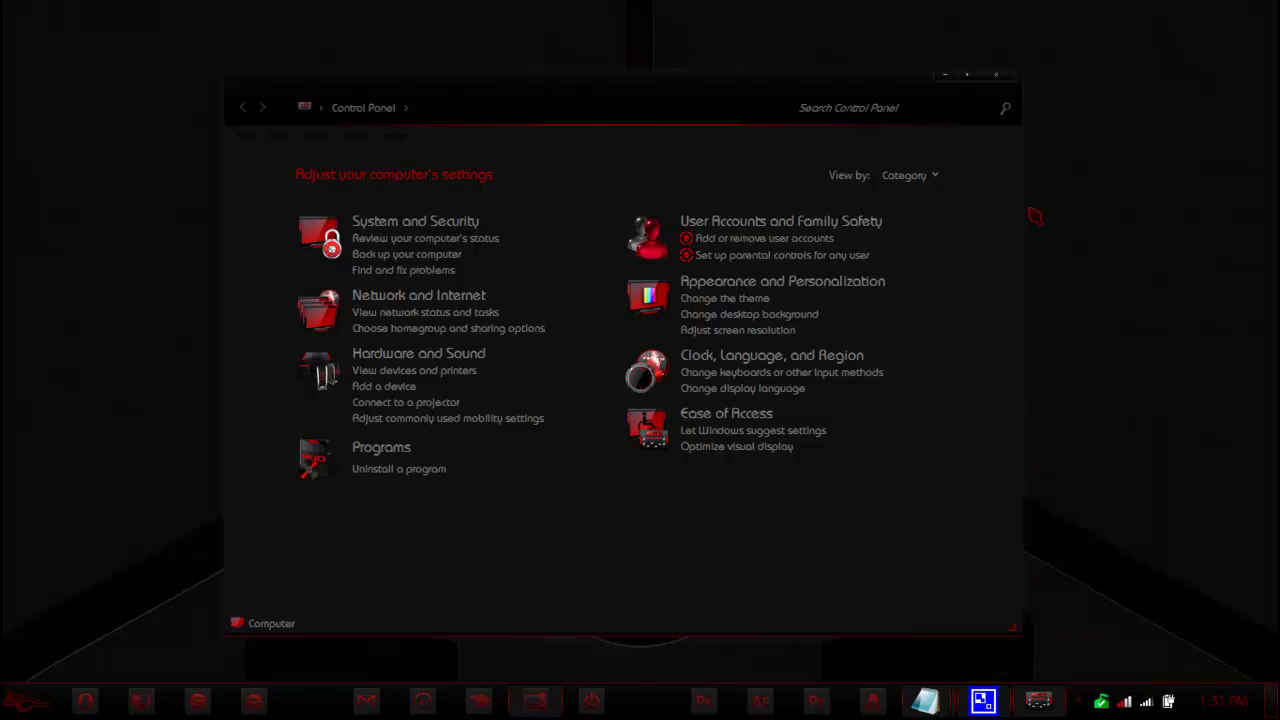
left_click(1004, 76)
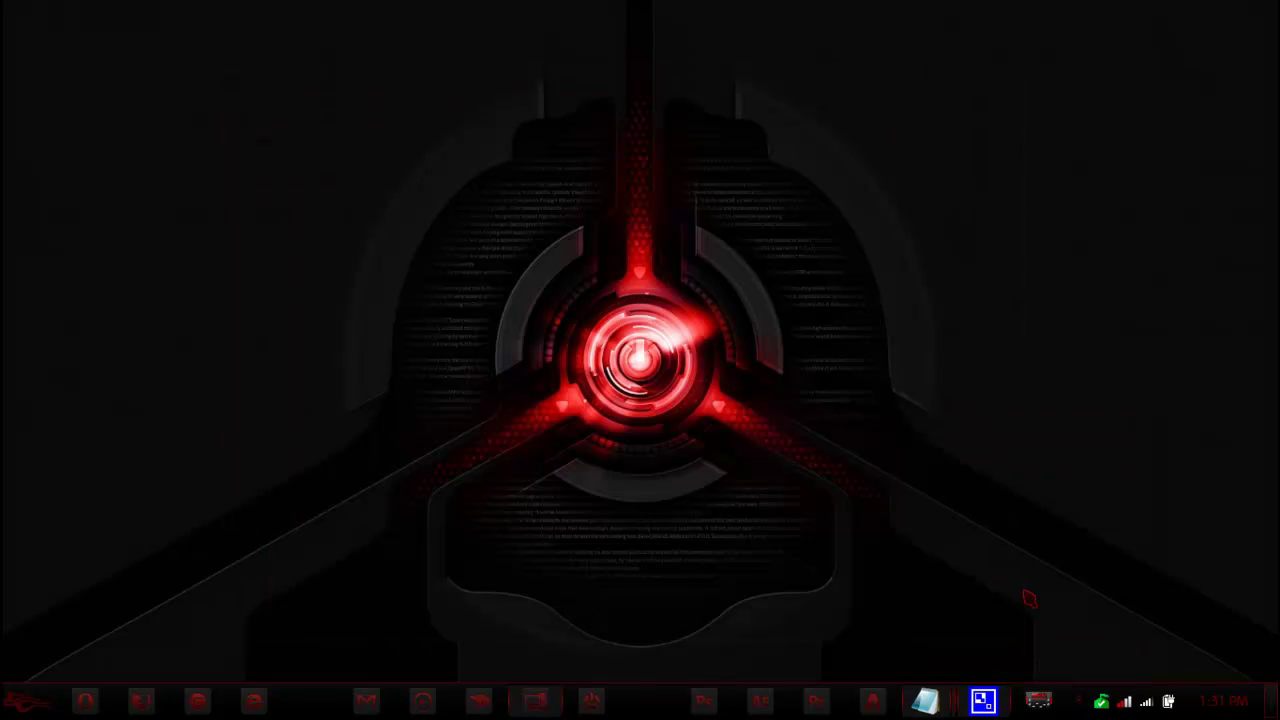
- Examine the pinned Control Panel's Jump List, open Windows Update from its recent items and close it
right_click(1046, 702)
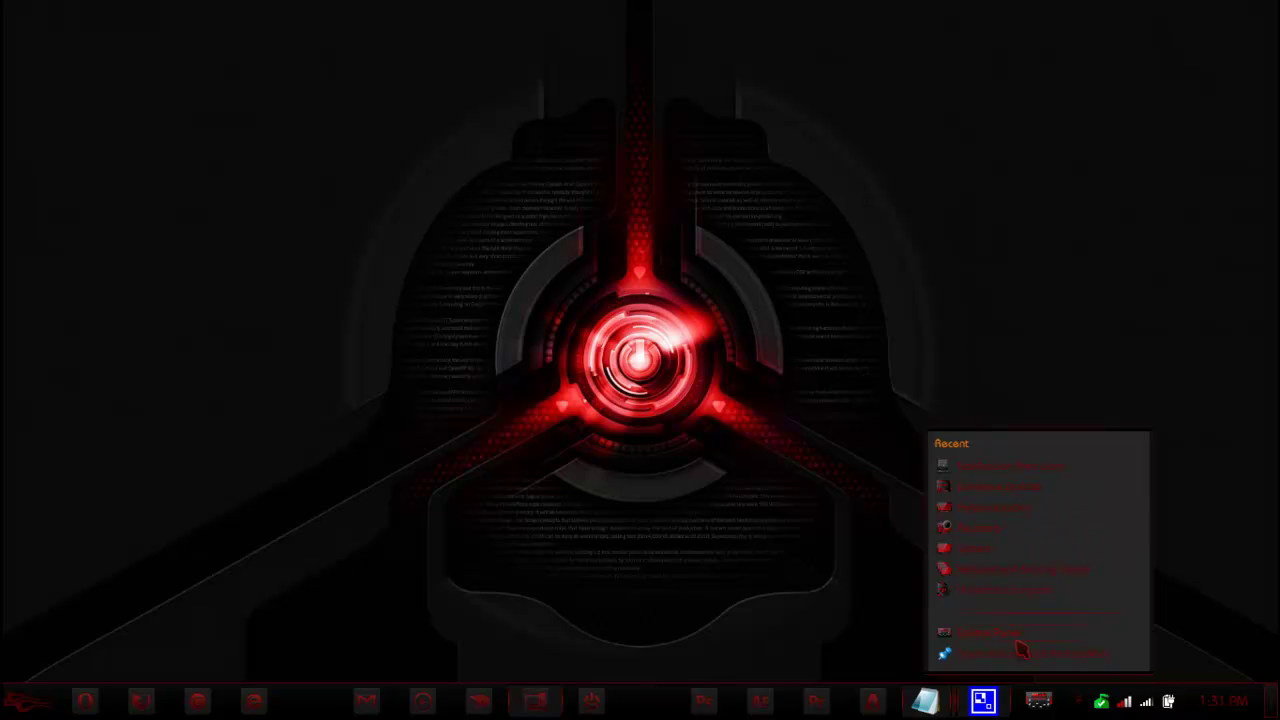
left_click(825, 543)
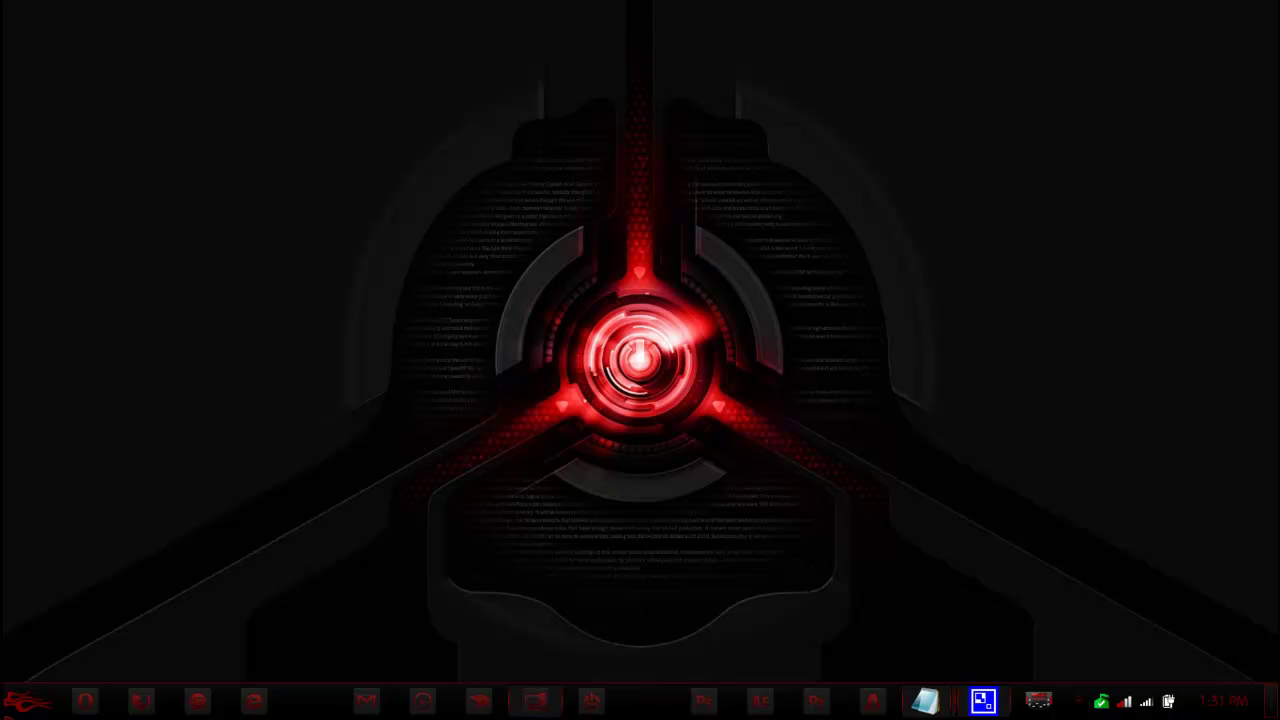
right_click(1039, 702)
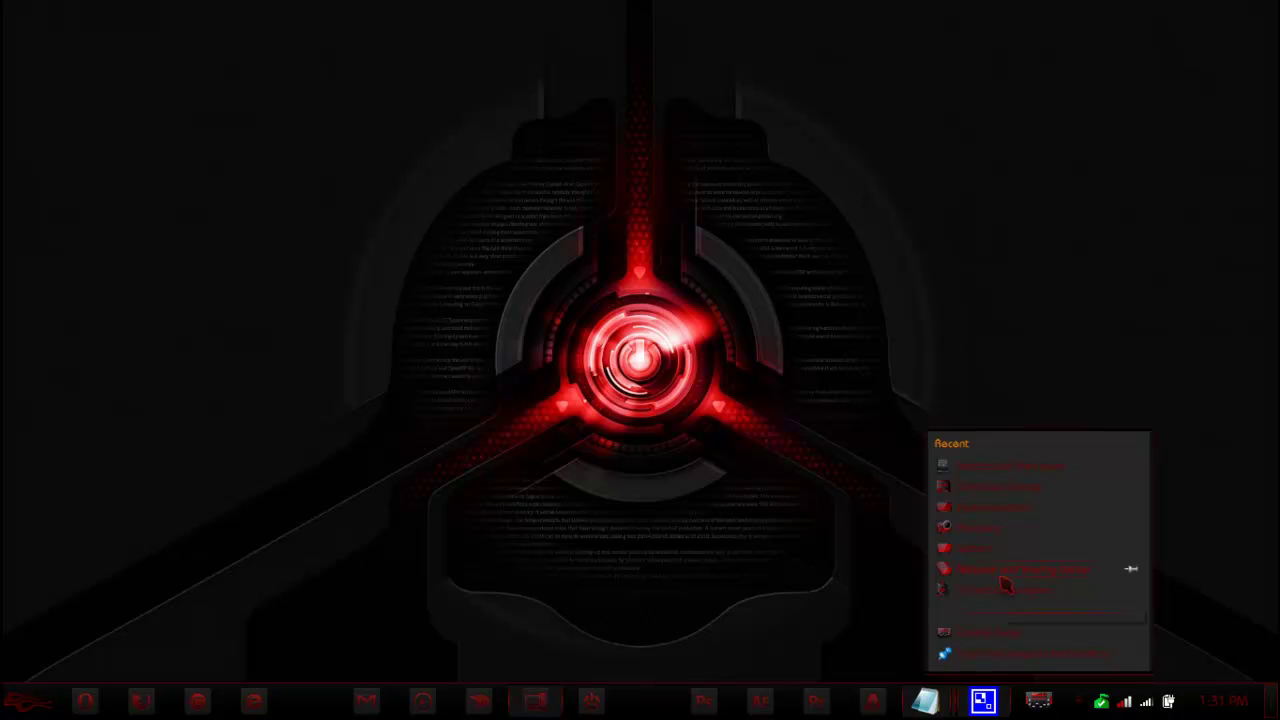
left_click(1000, 487)
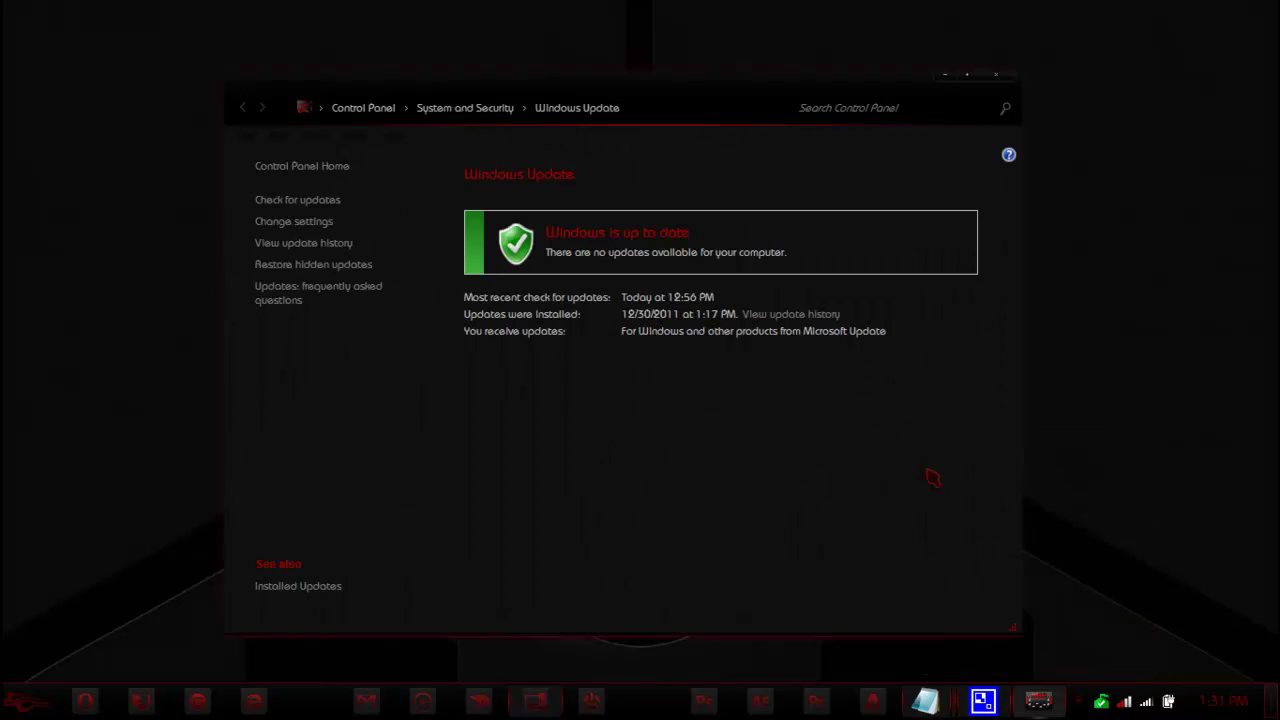
left_click(1000, 75)
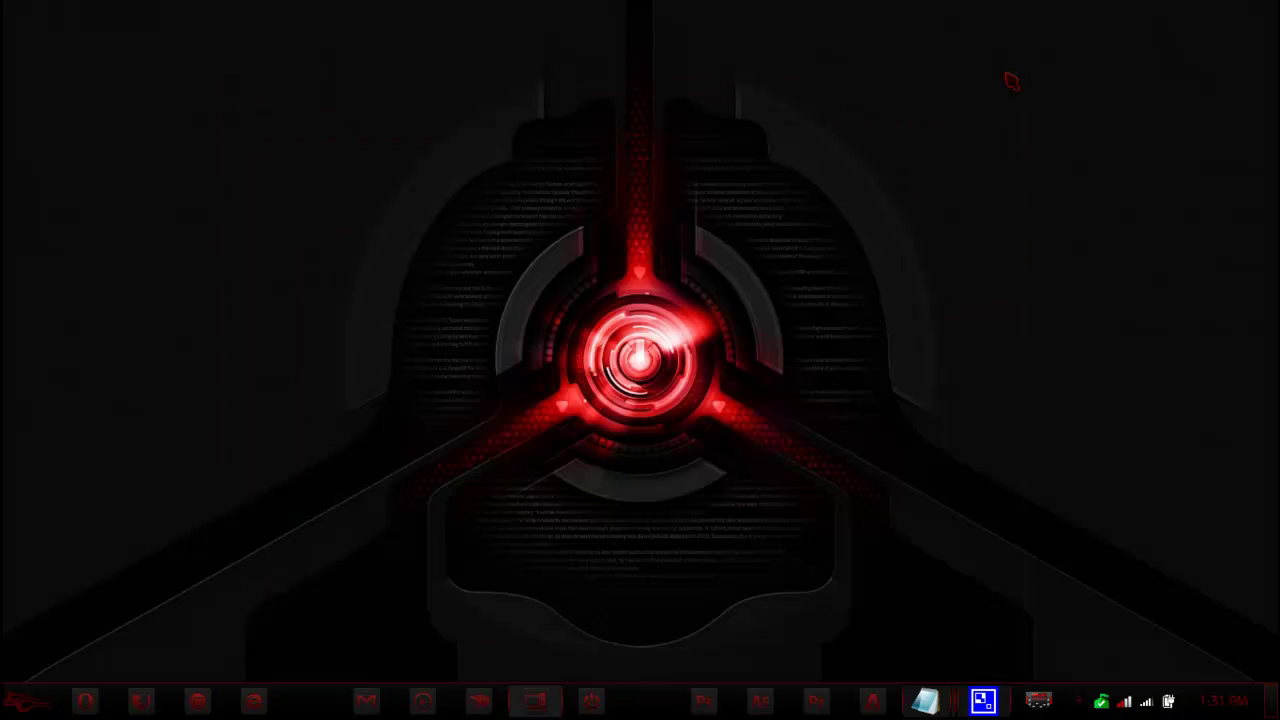
- Access CamStudio through the hidden notification icons
left_click(1080, 702)
right_click(1070, 613)
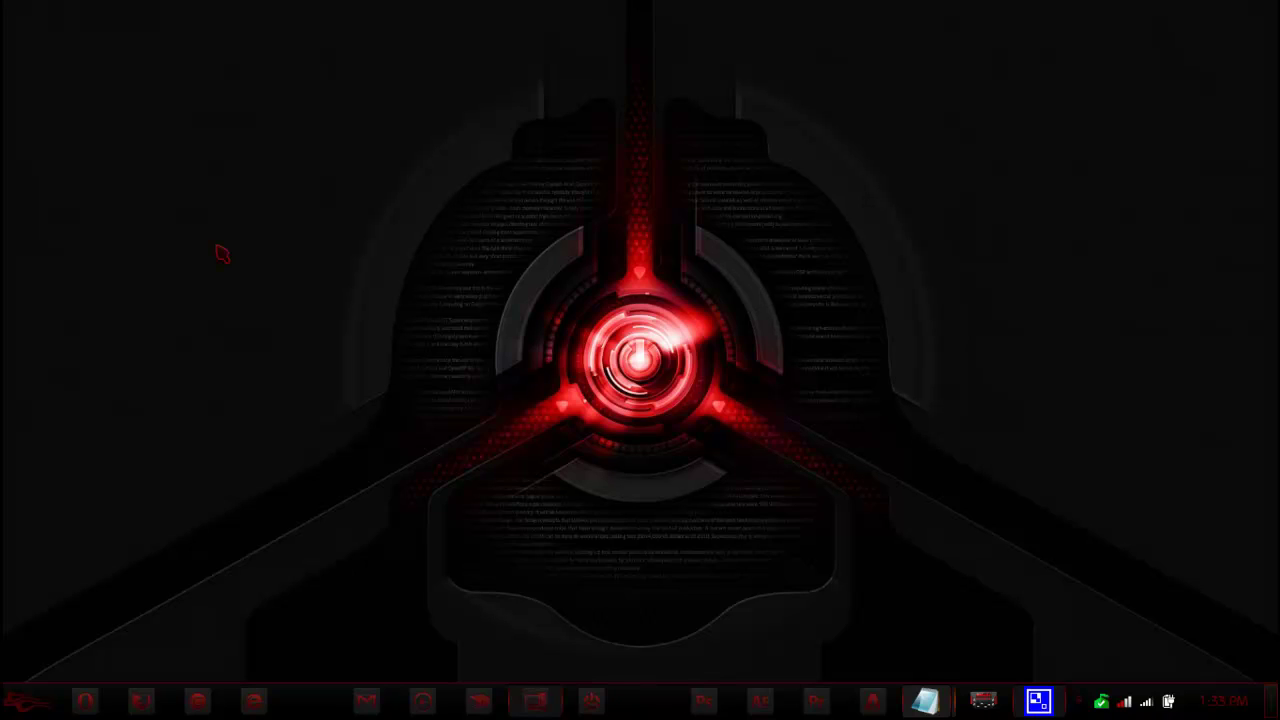
- Show the desktop icons and open the properties of the Google Chrome shortcut
right_click(216, 248)
mouse_move(281, 257)
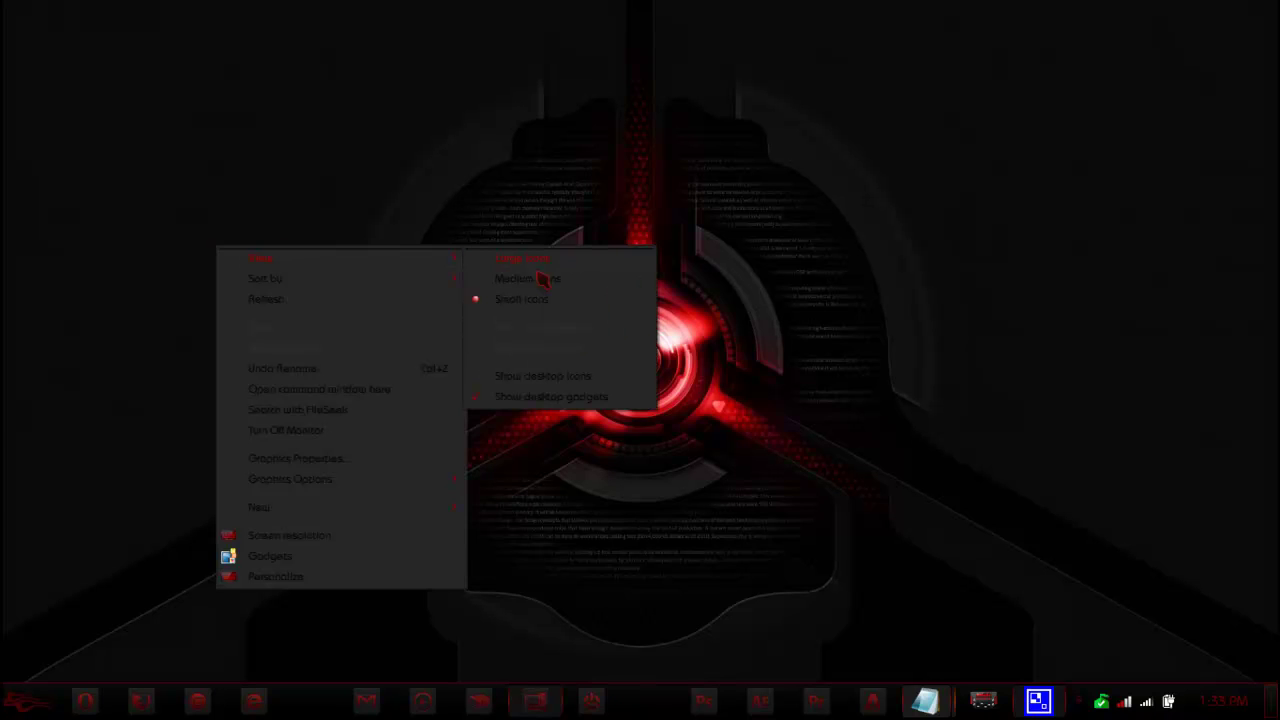
left_click(543, 376)
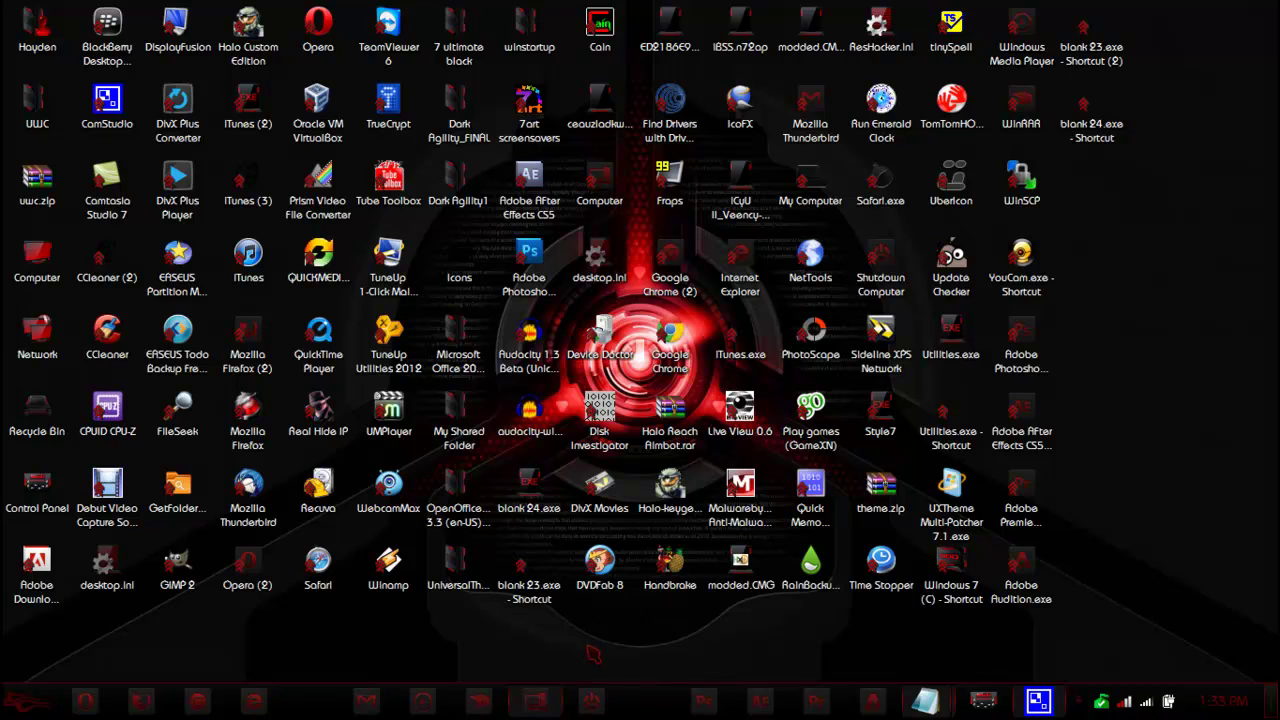
right_click(665, 350)
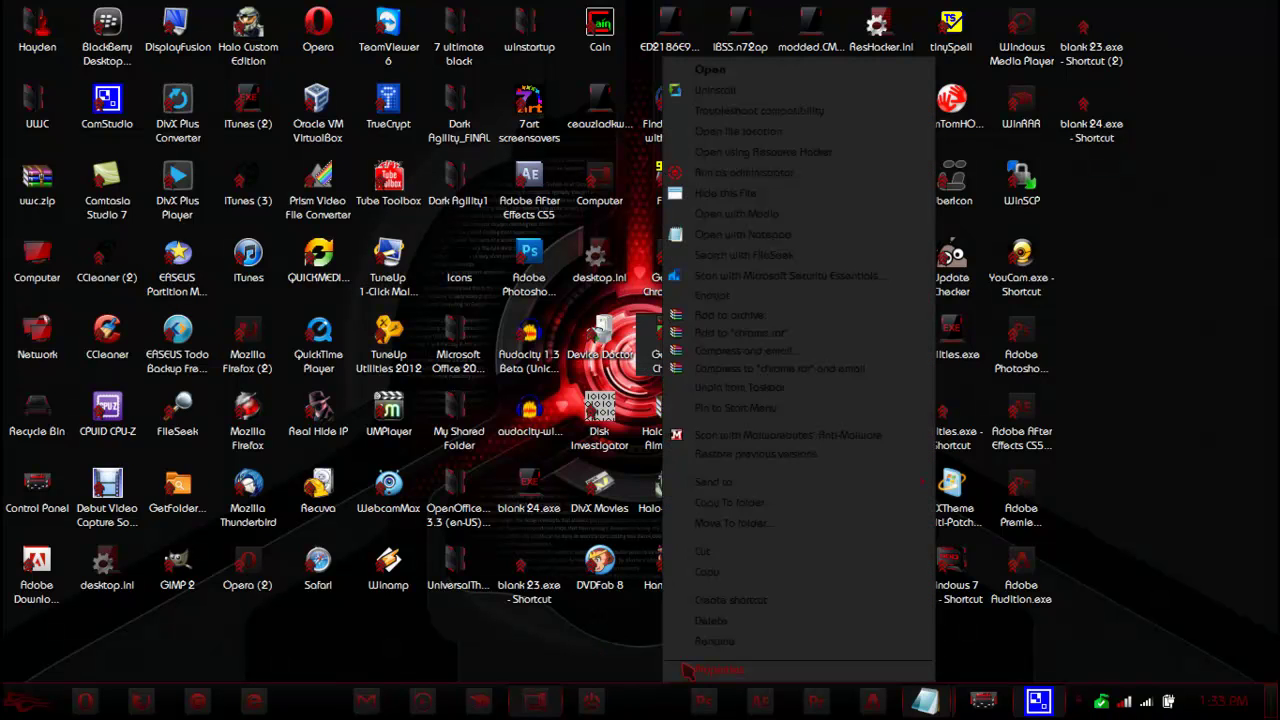
left_click(712, 669)
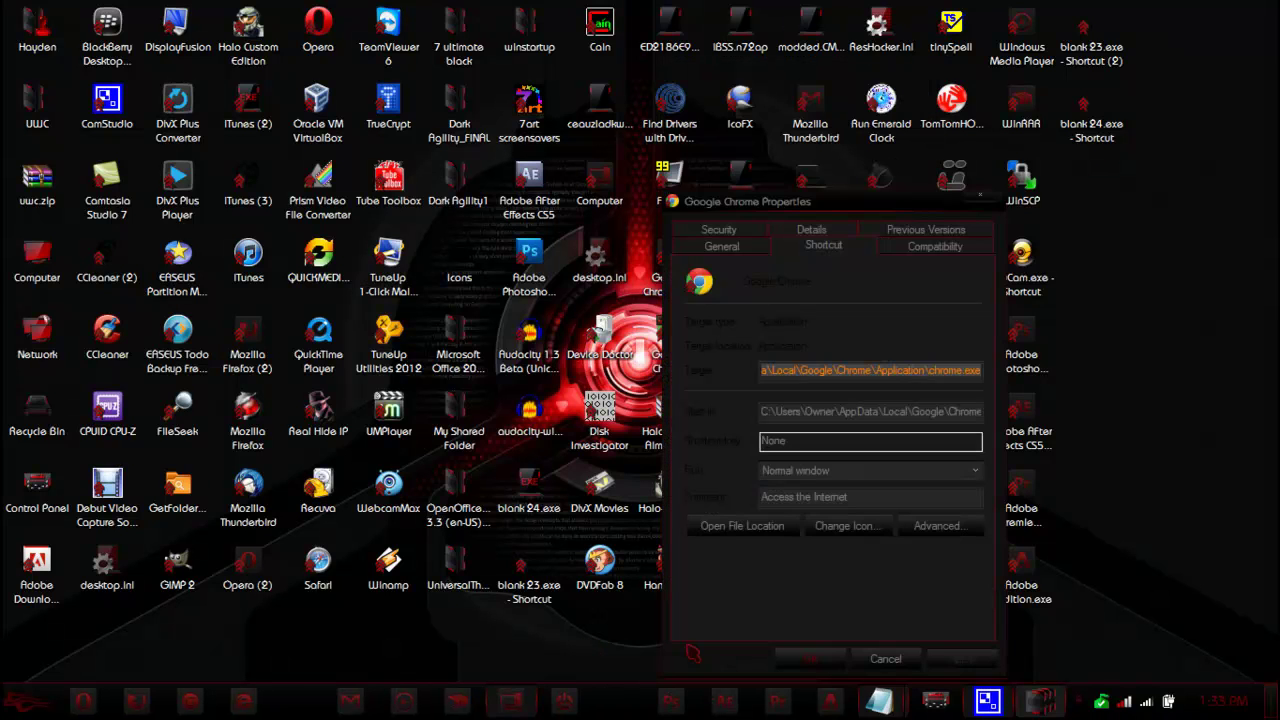
- Hide the desktop icons again, keeping the Google Chrome properties dialog open
right_click(1028, 322)
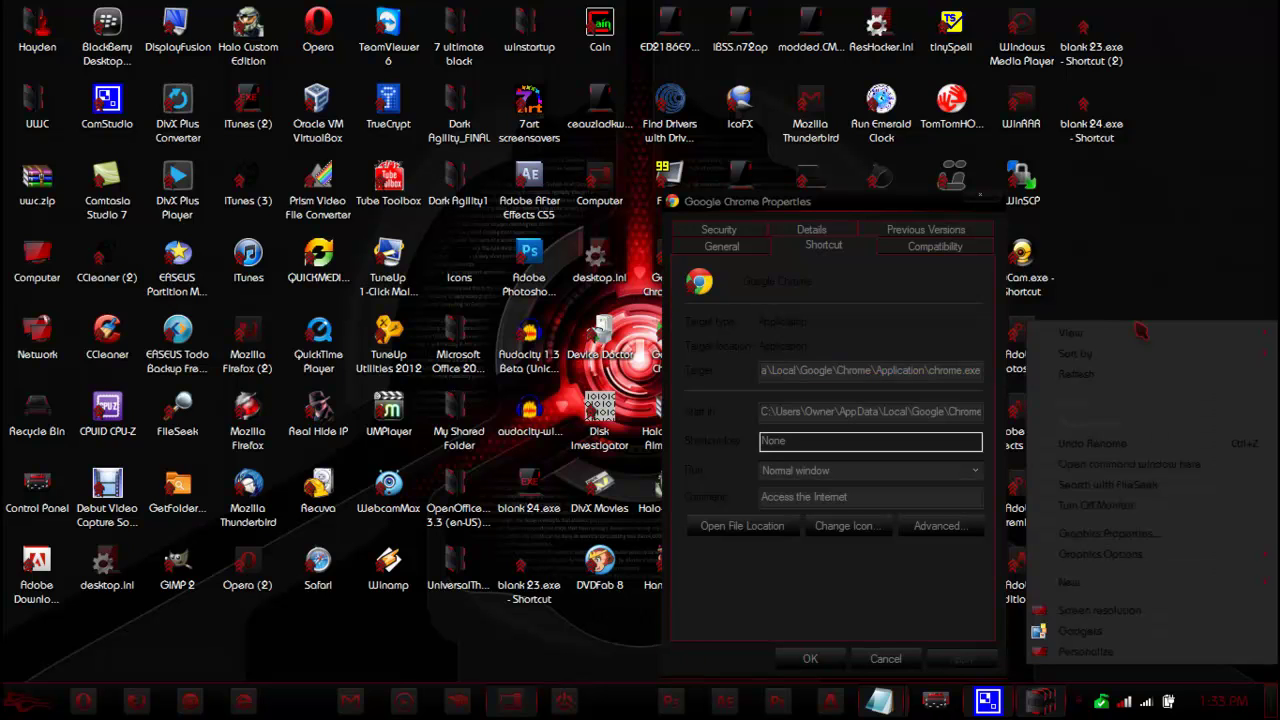
mouse_move(1137, 325)
left_click(928, 453)
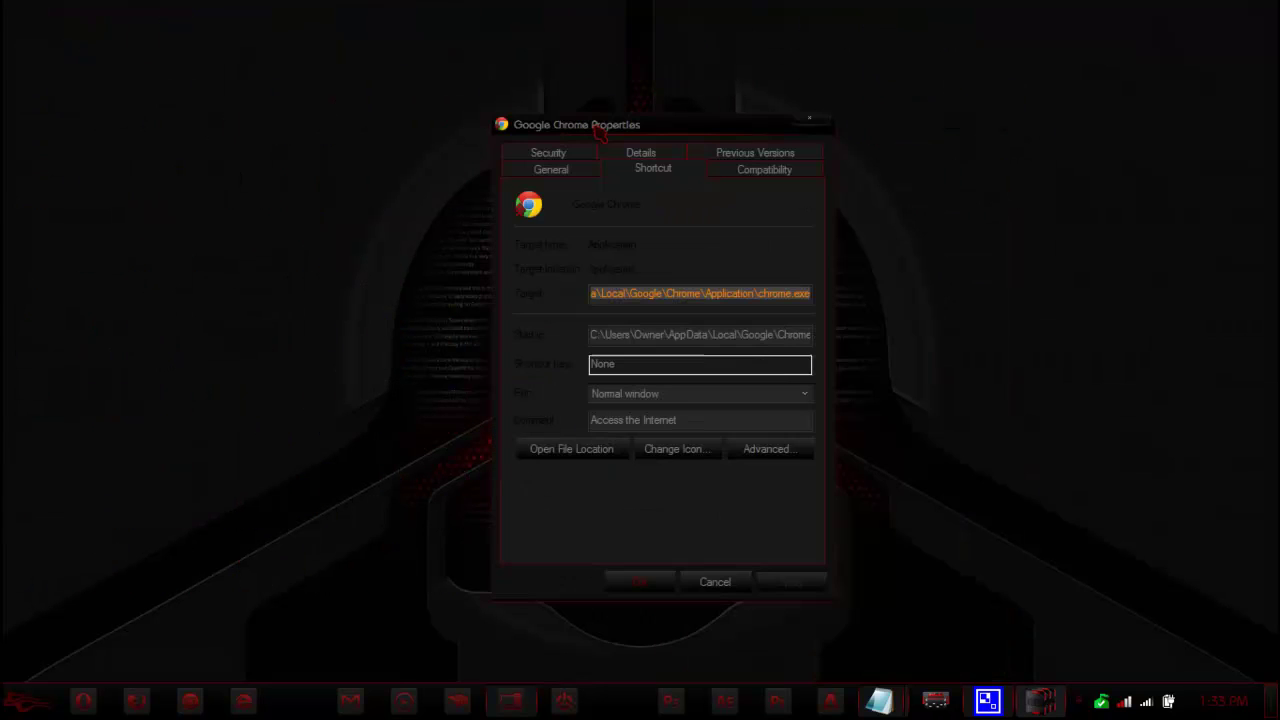
- Set the Google Chrome shortcut key to Ctrl + Alt + G and access CamStudio through the hidden notification icons
left_click(675, 366)
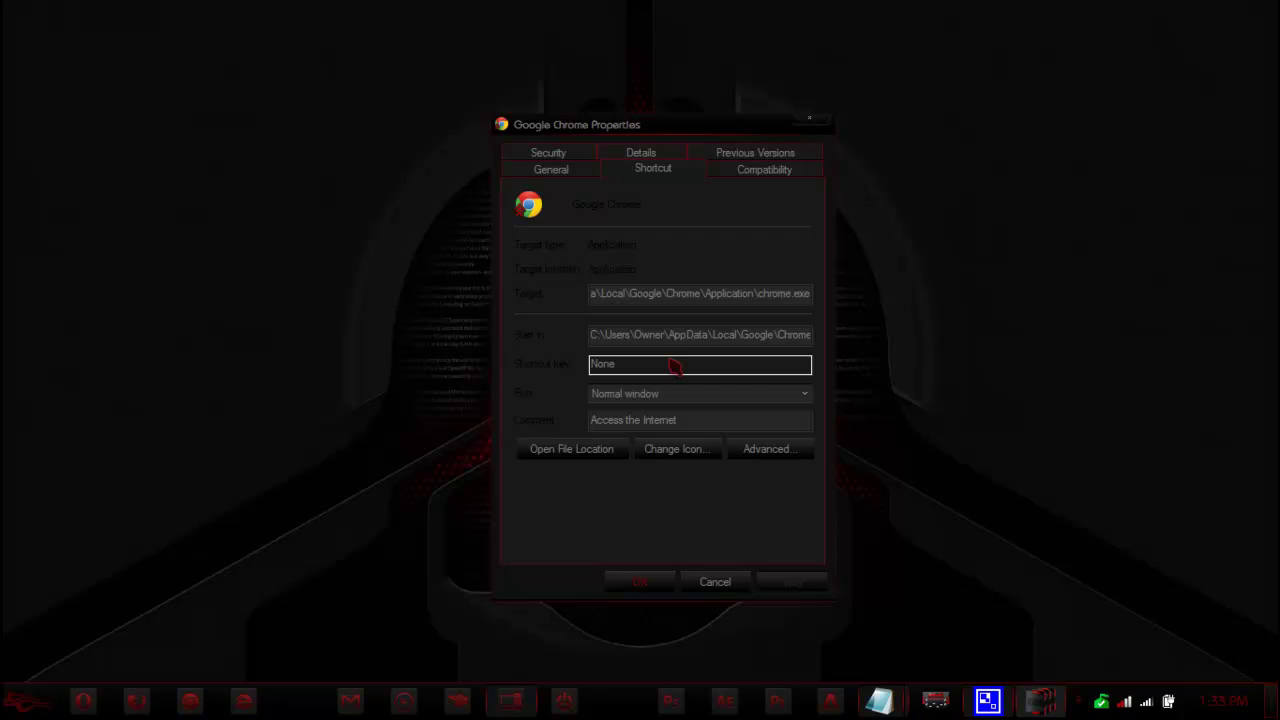
key("ctrl+alt+g")
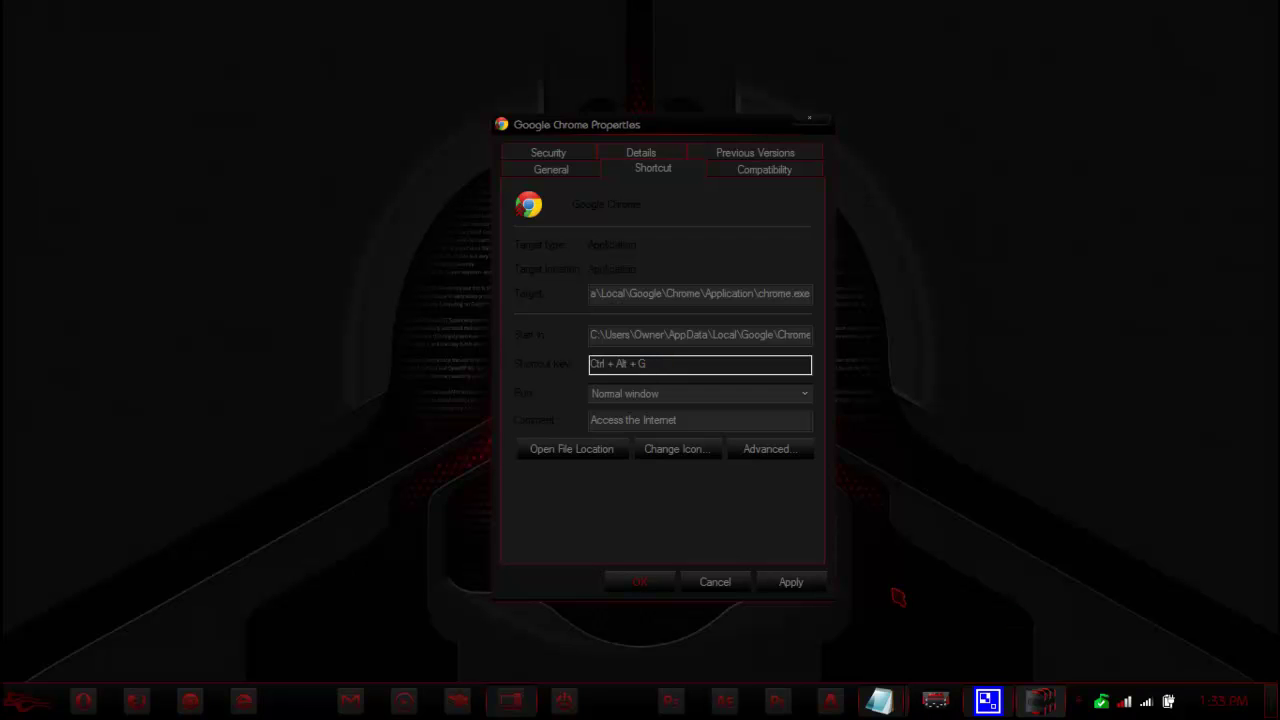
left_click(1079, 699)
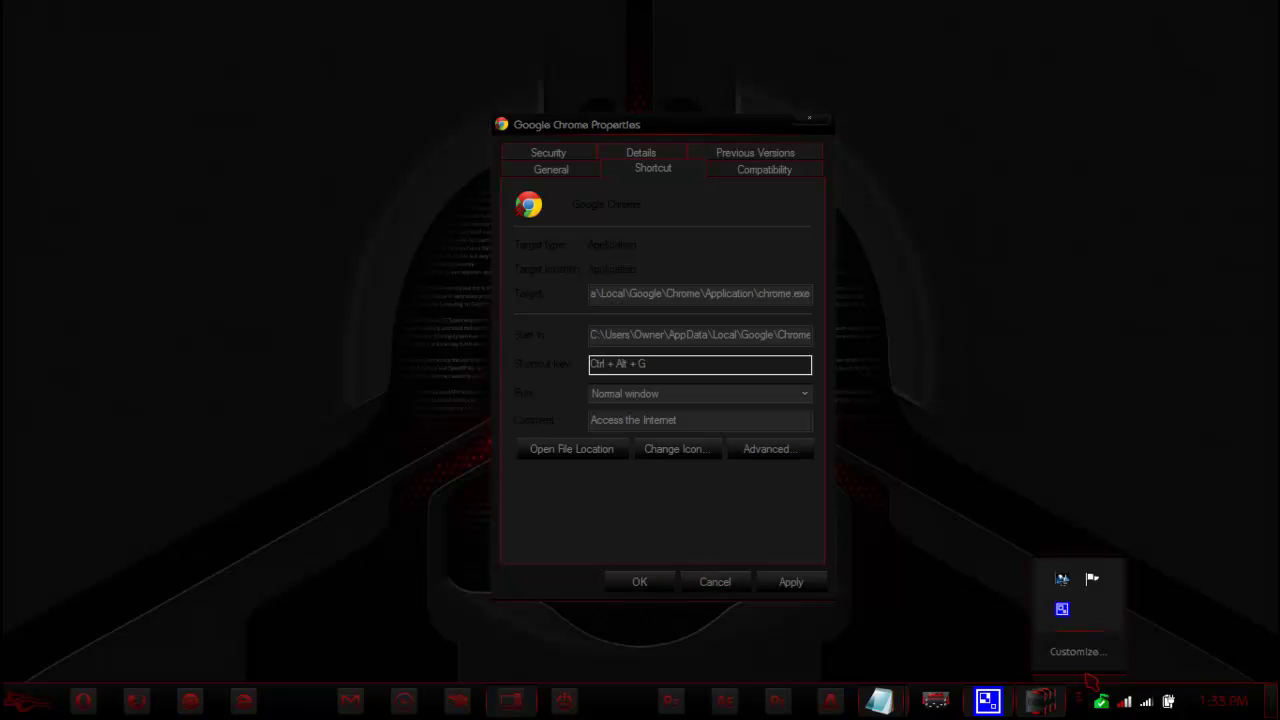
right_click(1062, 609)
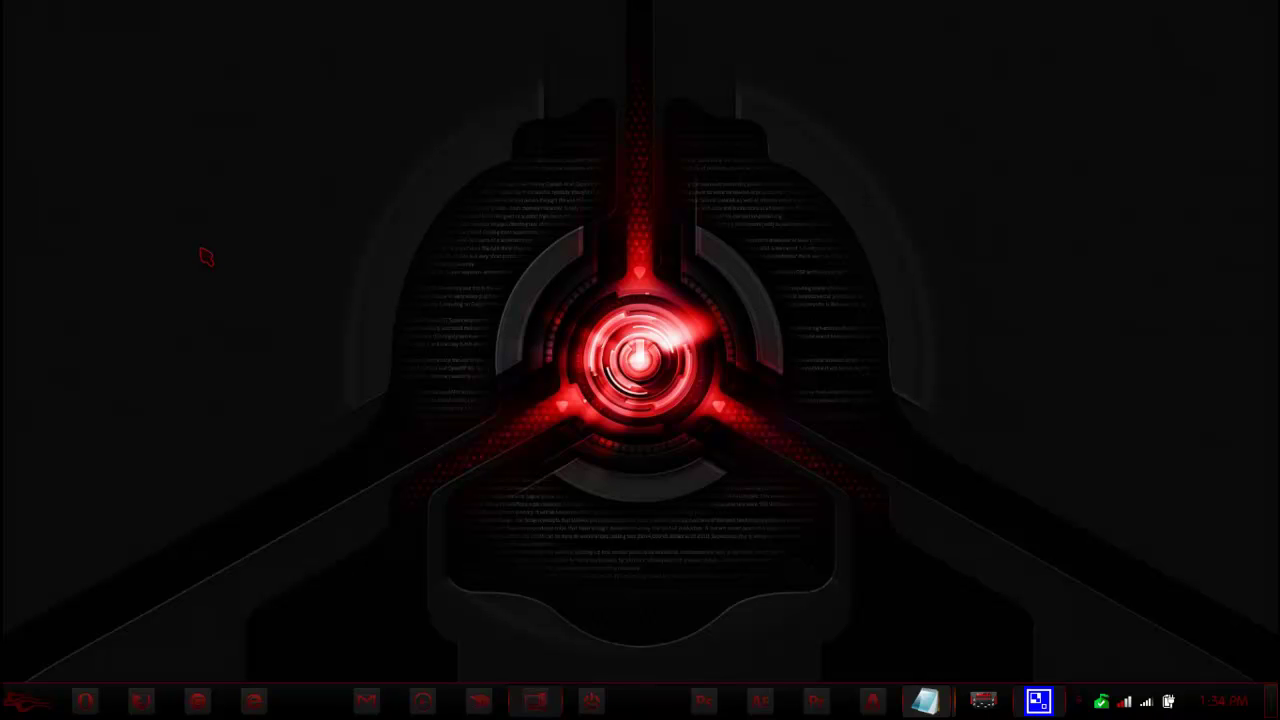
- Bring up the Best windows 7 tricks 2012 folder and examine the extended context options of the Documents library and trick 6.avi
left_click(540, 700)
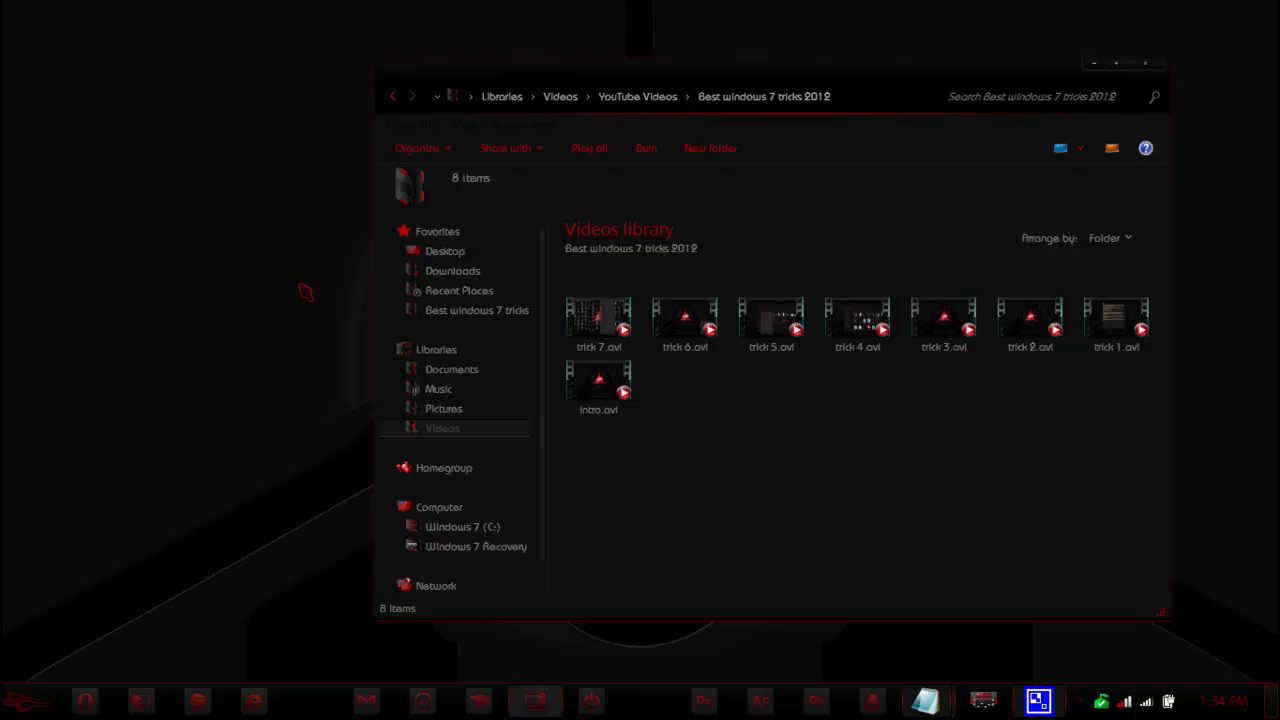
right_click(478, 372)
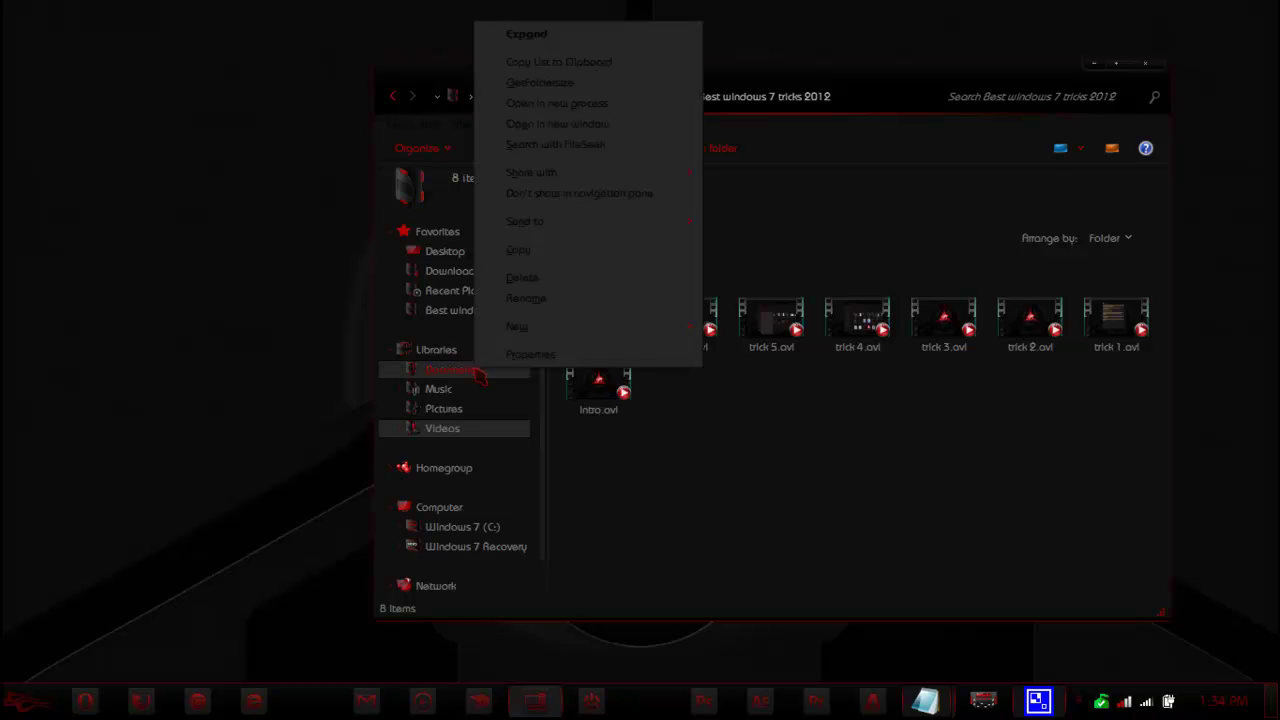
left_click(684, 330)
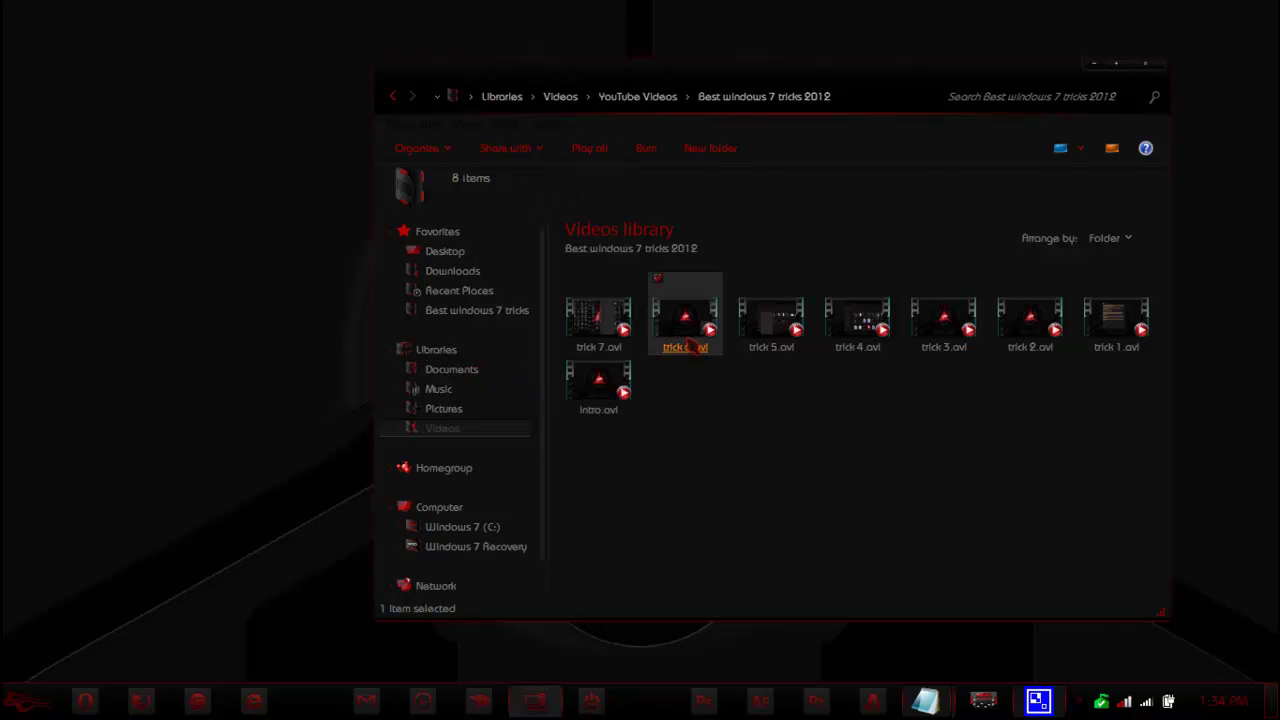
right_click(690, 345)
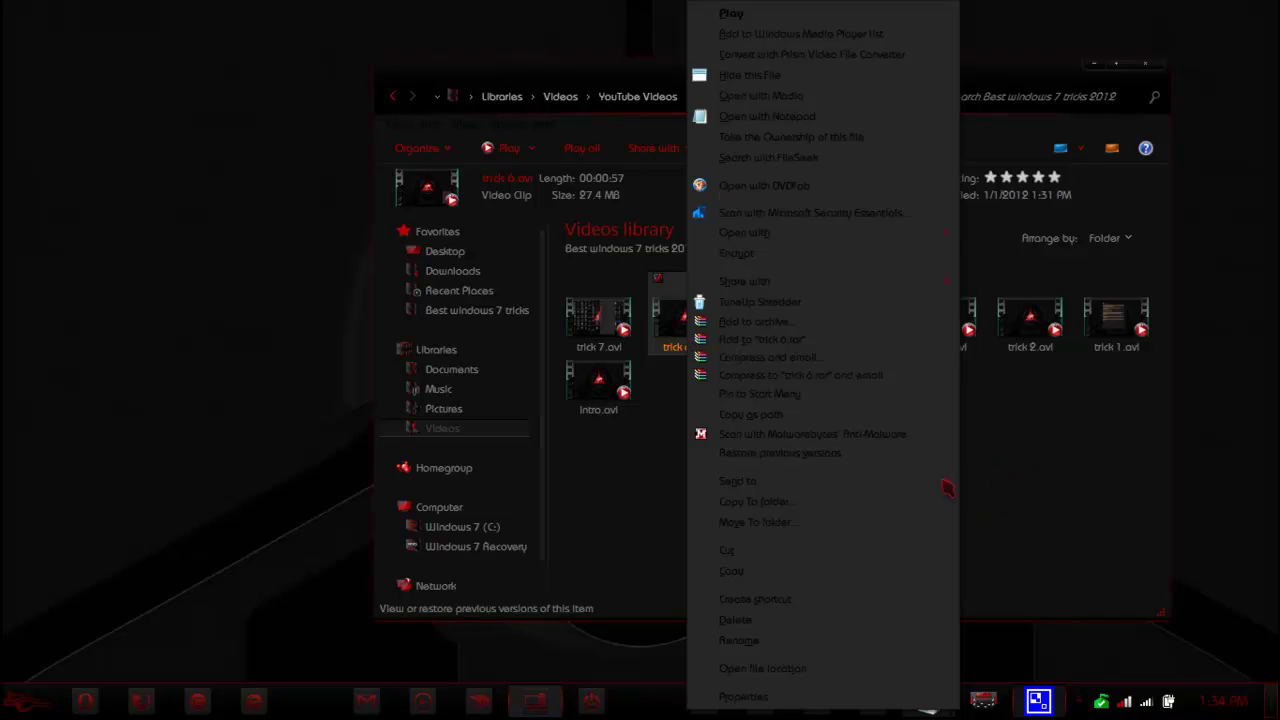
mouse_move(933, 481)
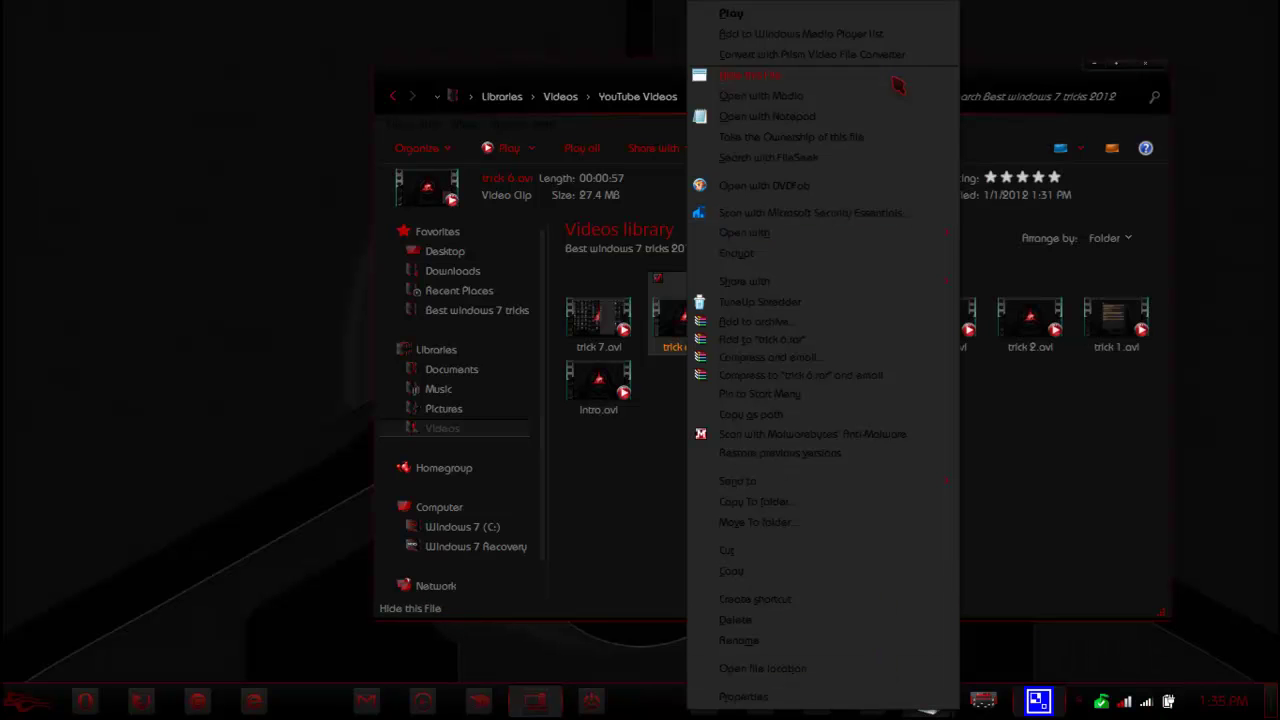
left_click(1034, 474)
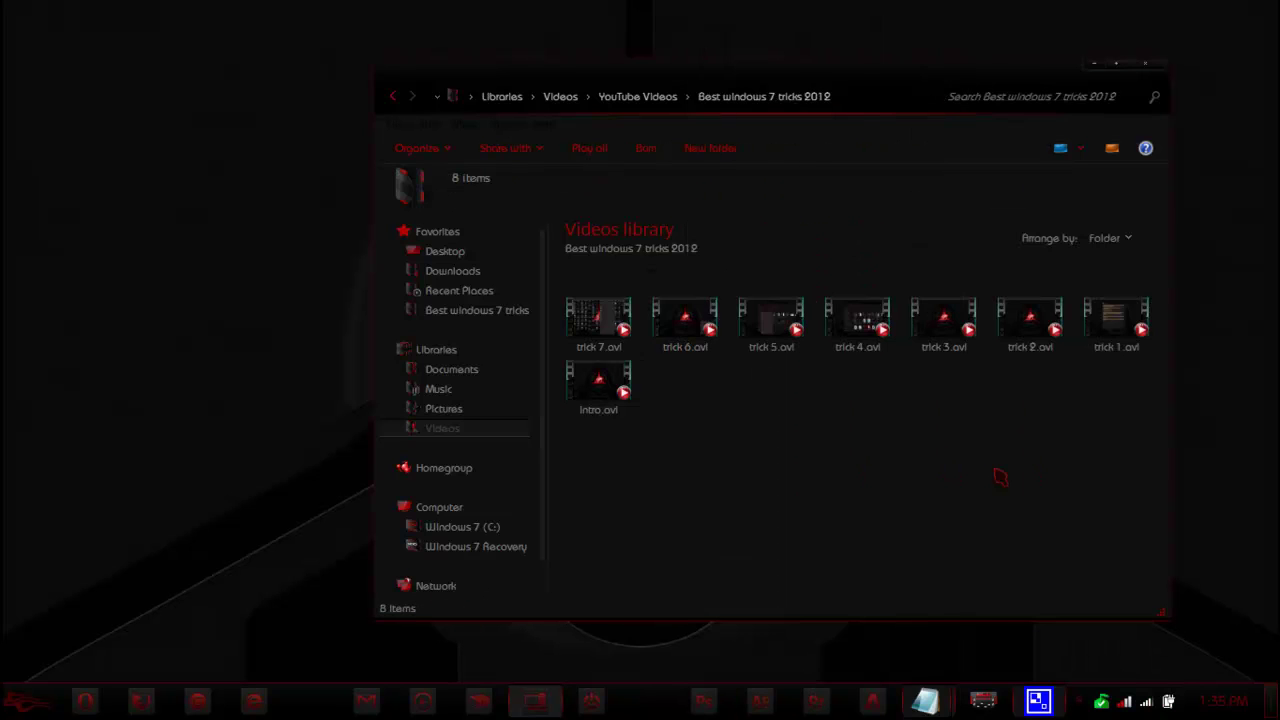
- Examine the types of new items the folder offers and the context options of the Documents library
right_click(829, 461)
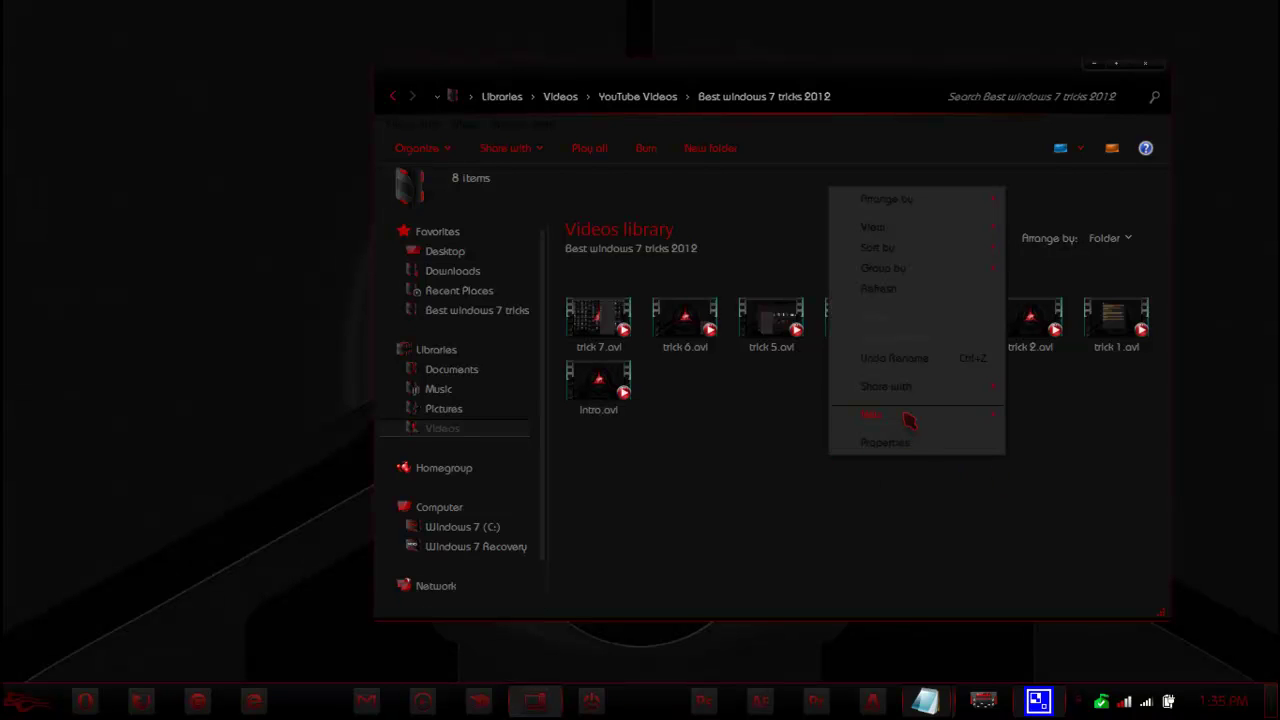
mouse_move(908, 418)
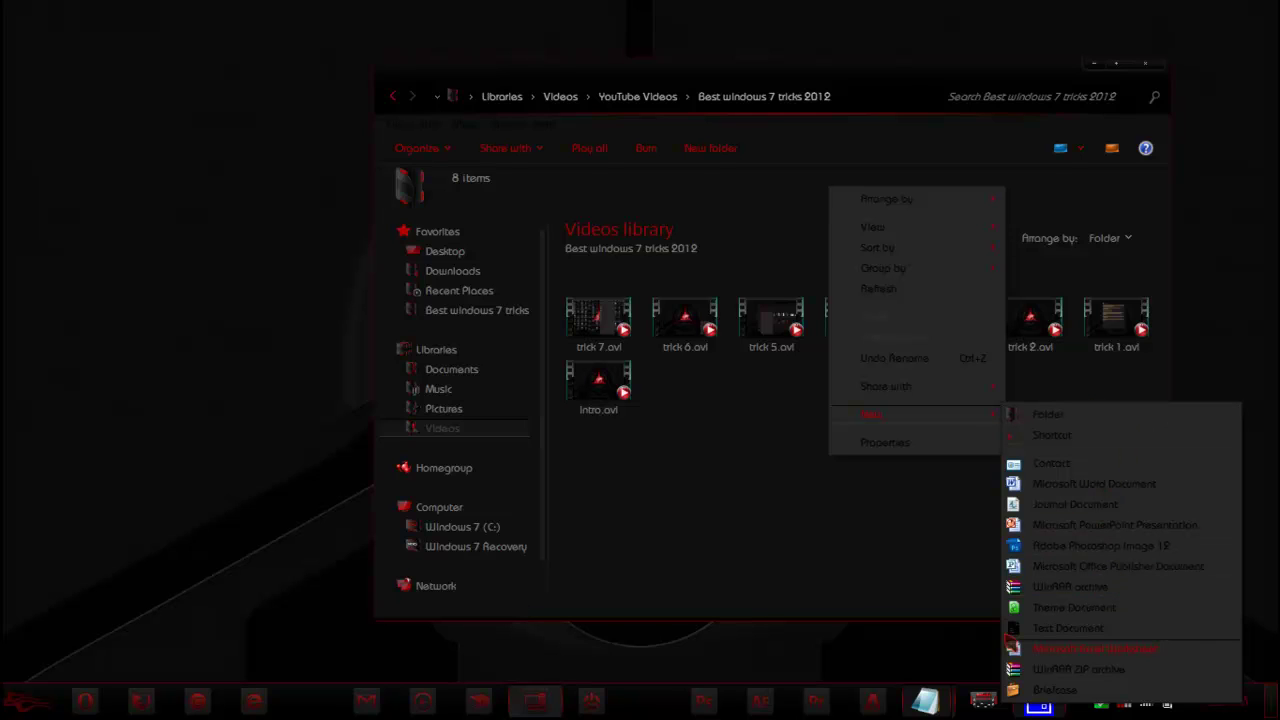
left_click(733, 490)
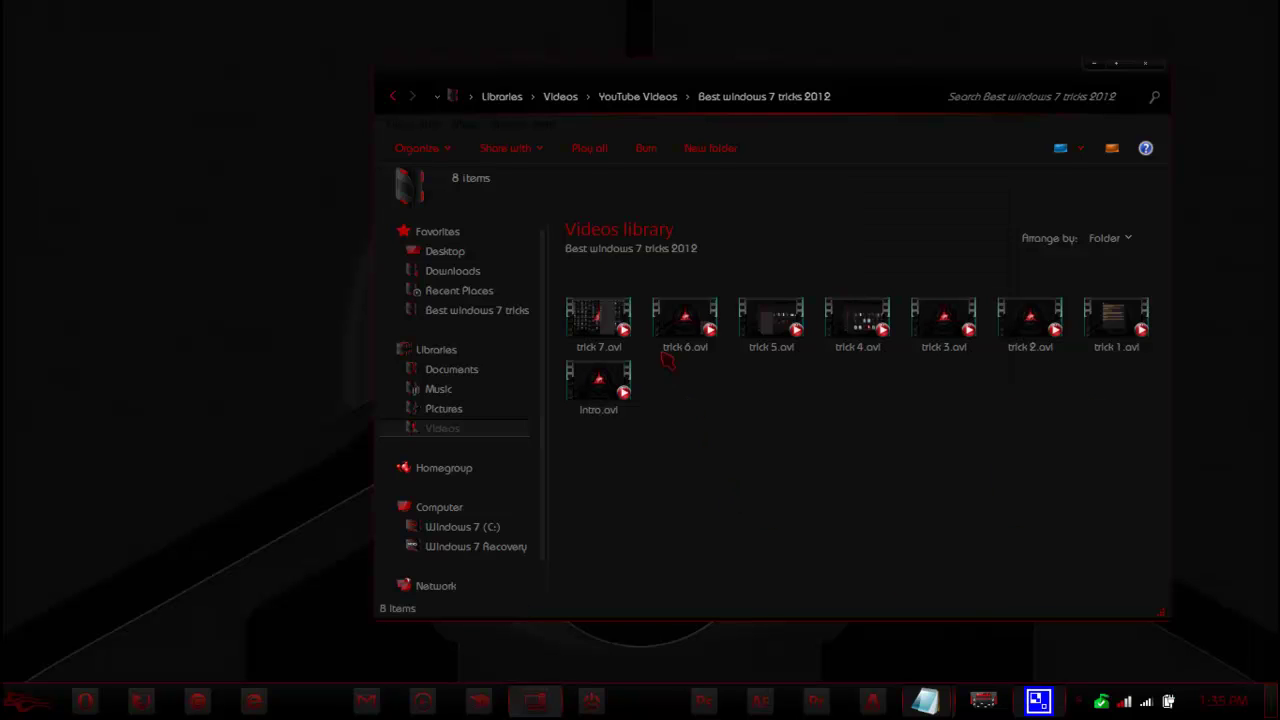
right_click(484, 380)
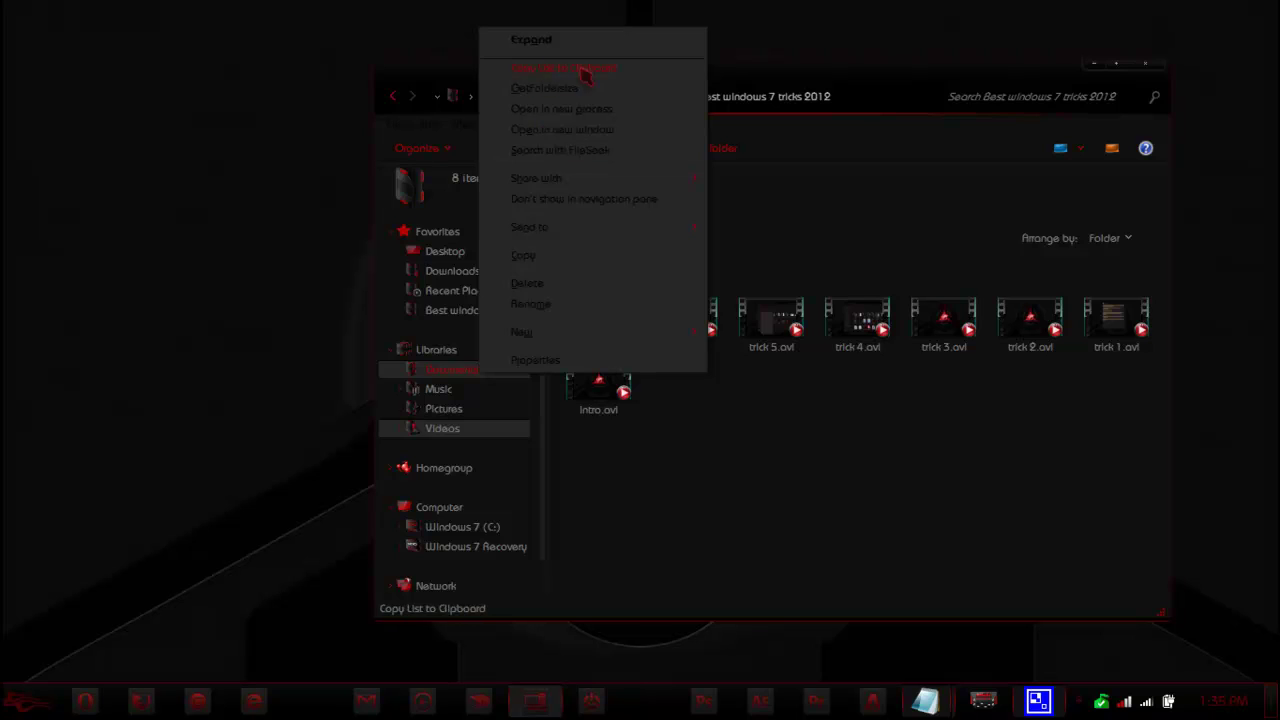
key("Escape")
- From the YouTube Videos folder, open a command window in Best windows 7 tricks 2012, reposition it and close it
left_click(645, 97)
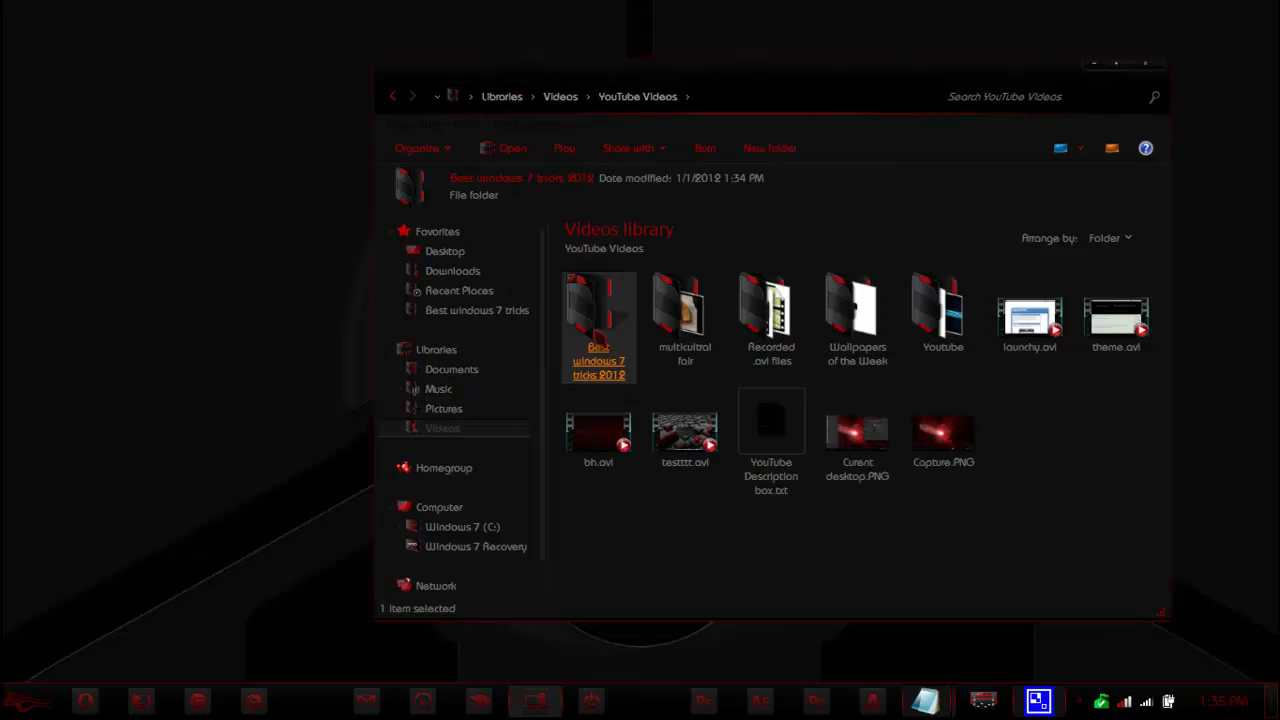
right_click(597, 340)
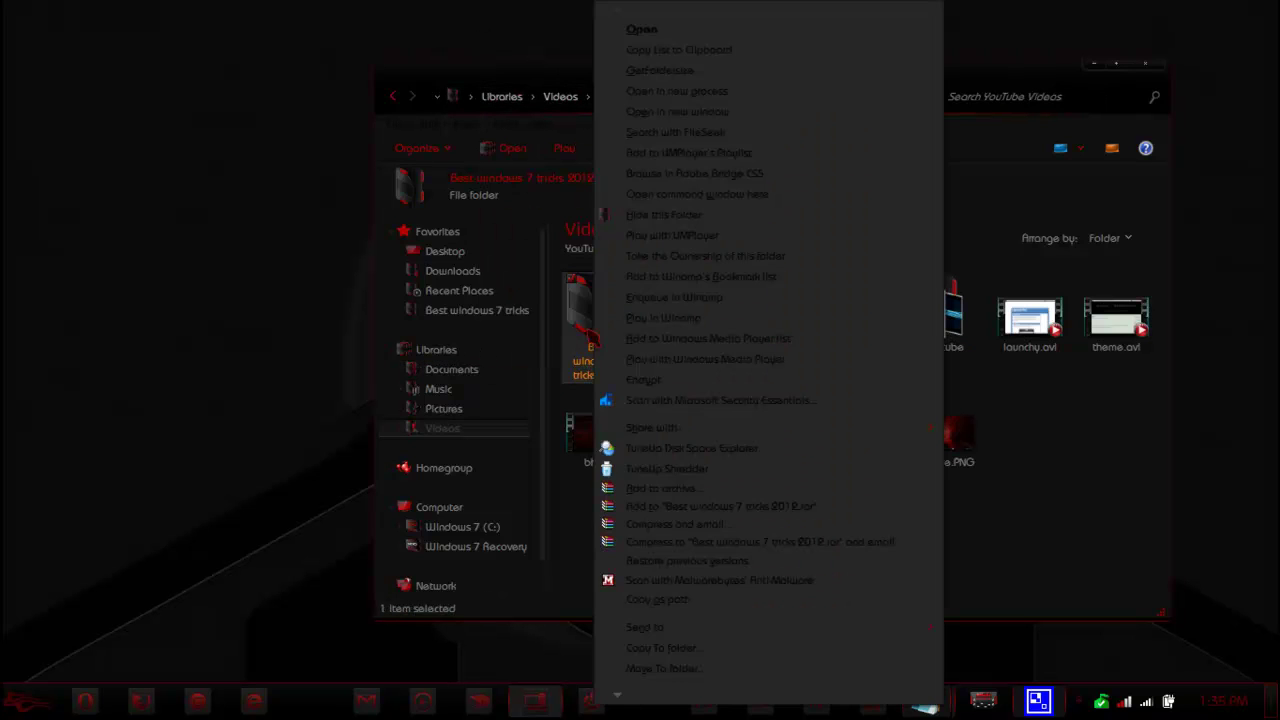
left_click(737, 203)
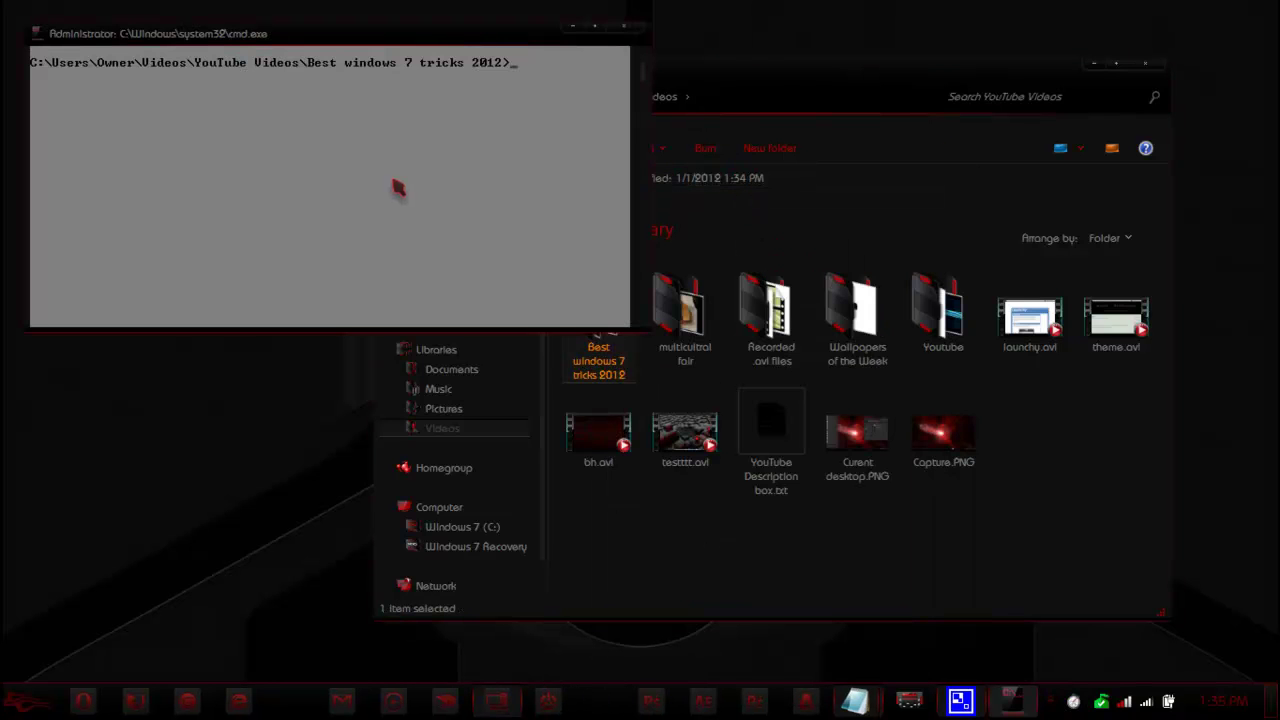
left_click_drag(310, 36, 336, 220)
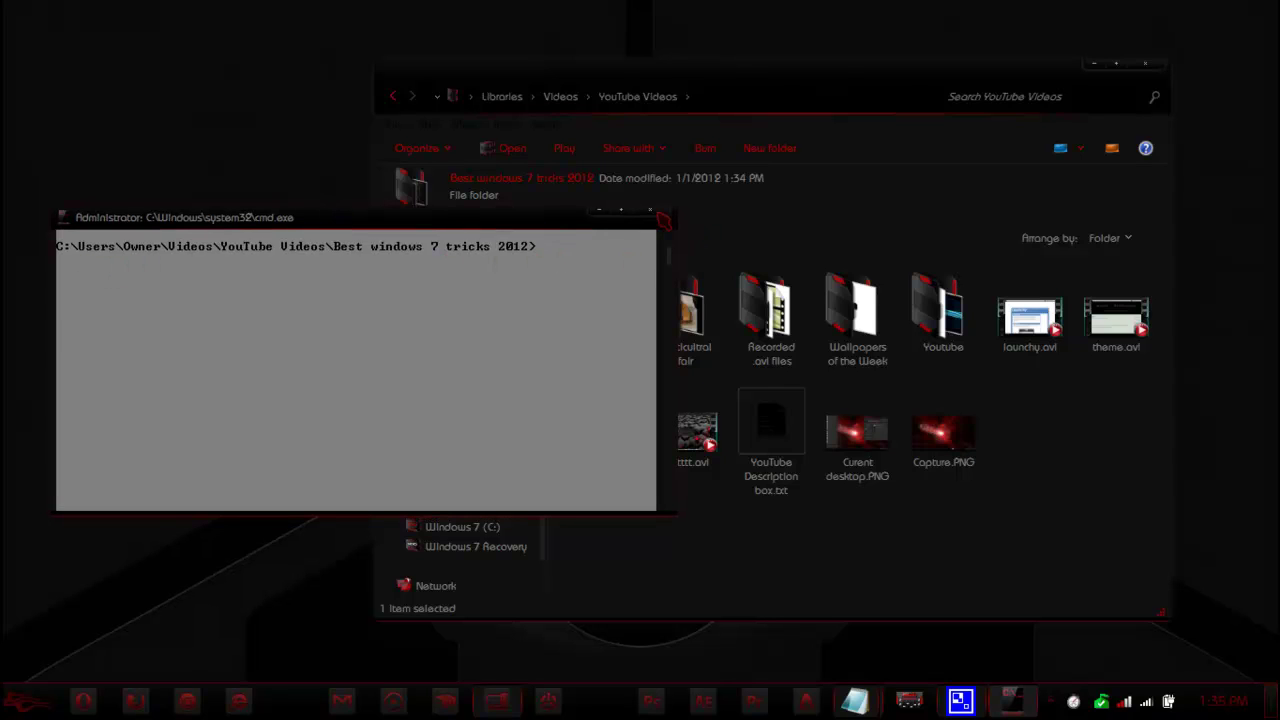
left_click(660, 215)
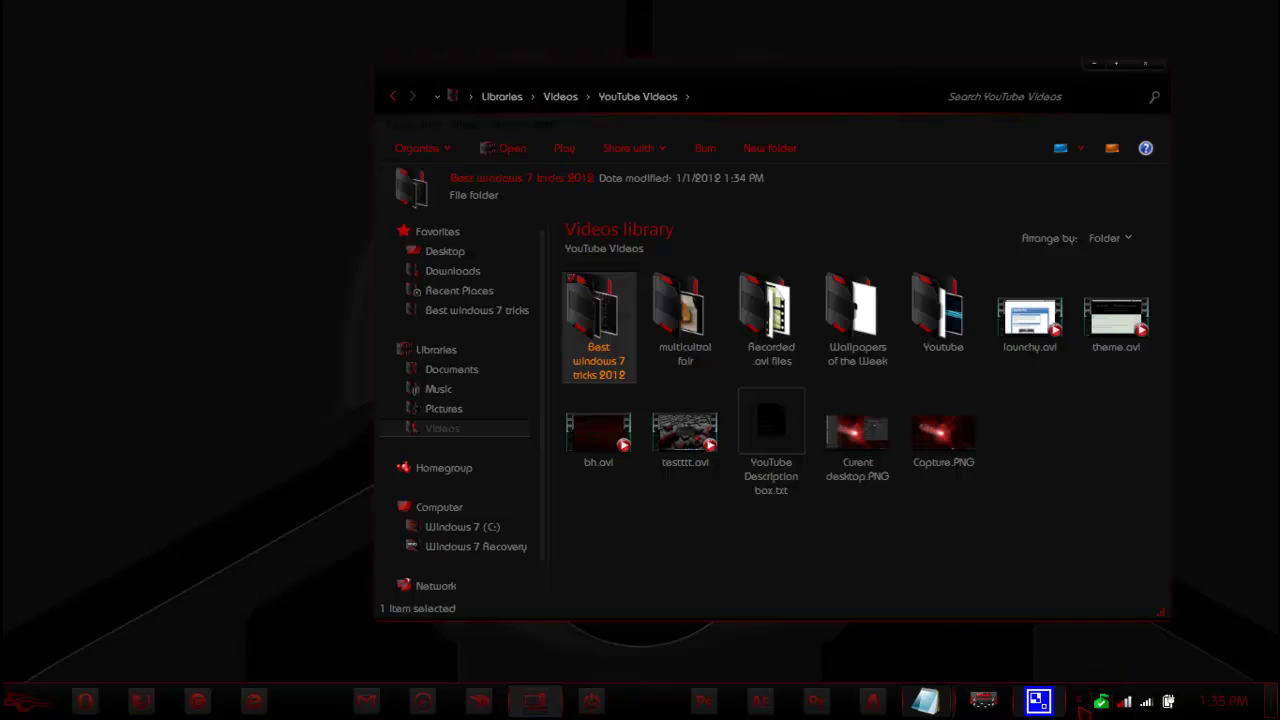
- Access CamStudio through the hidden notification icons and start recording to AVI
left_click(1079, 701)
right_click(1062, 609)
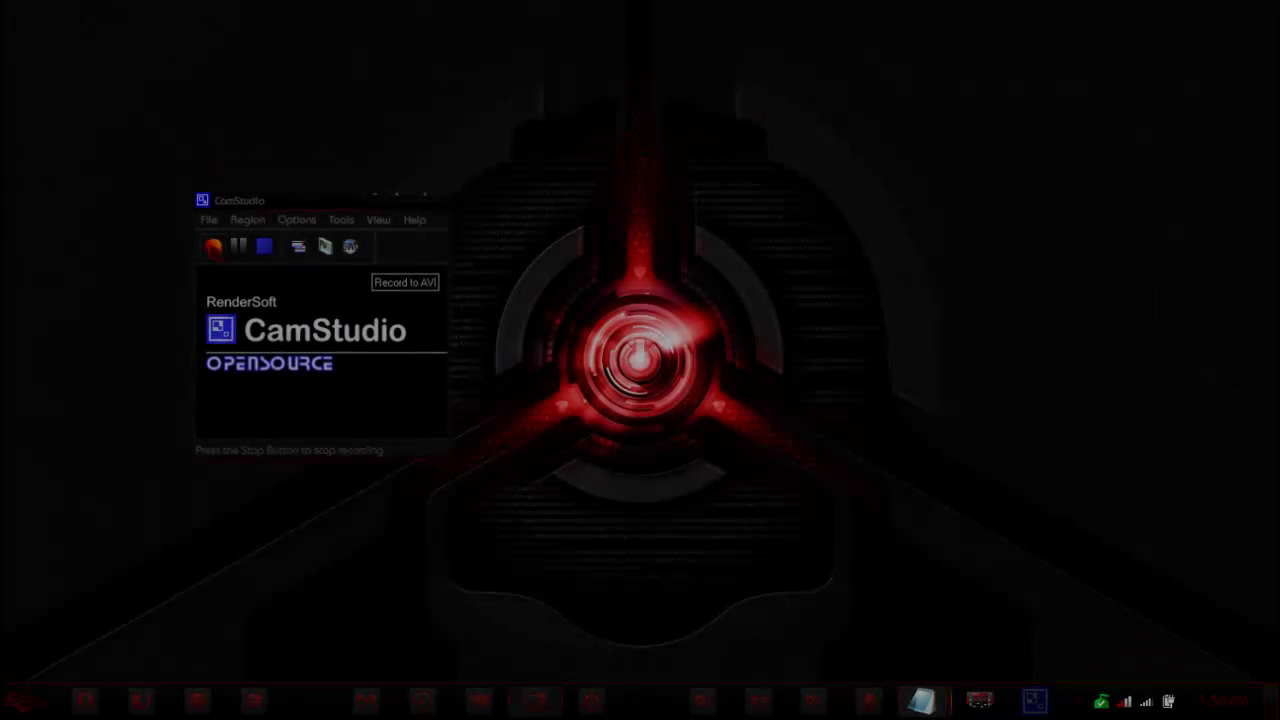
left_click(212, 247)
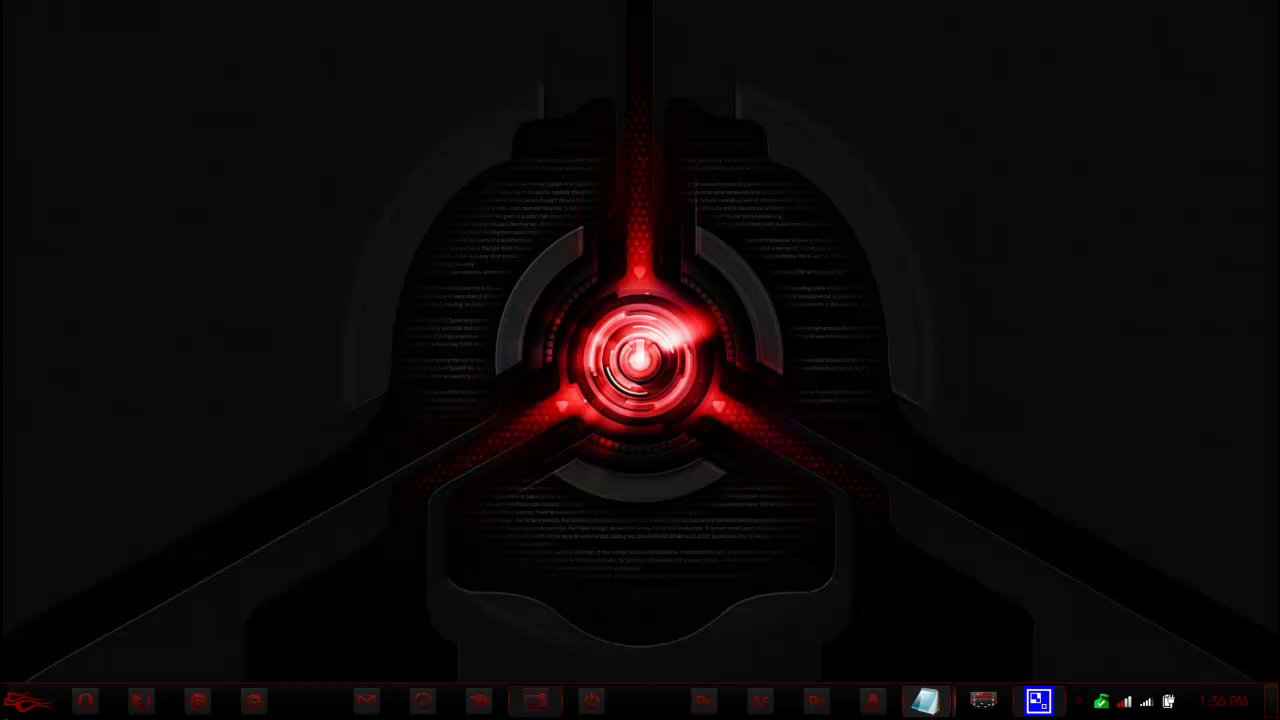
- Search the Start menu for cttune.exe and launch the ClearType Text Tuner
left_click(27, 700)
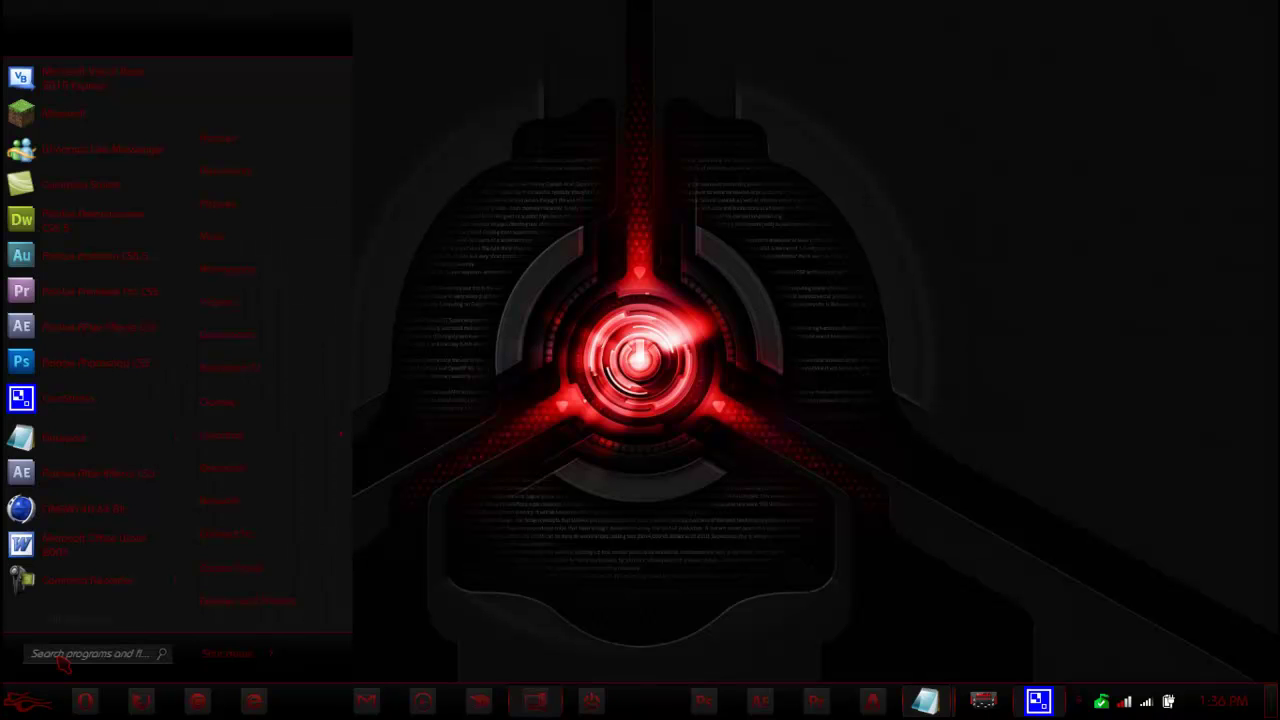
type("cttune.exe")
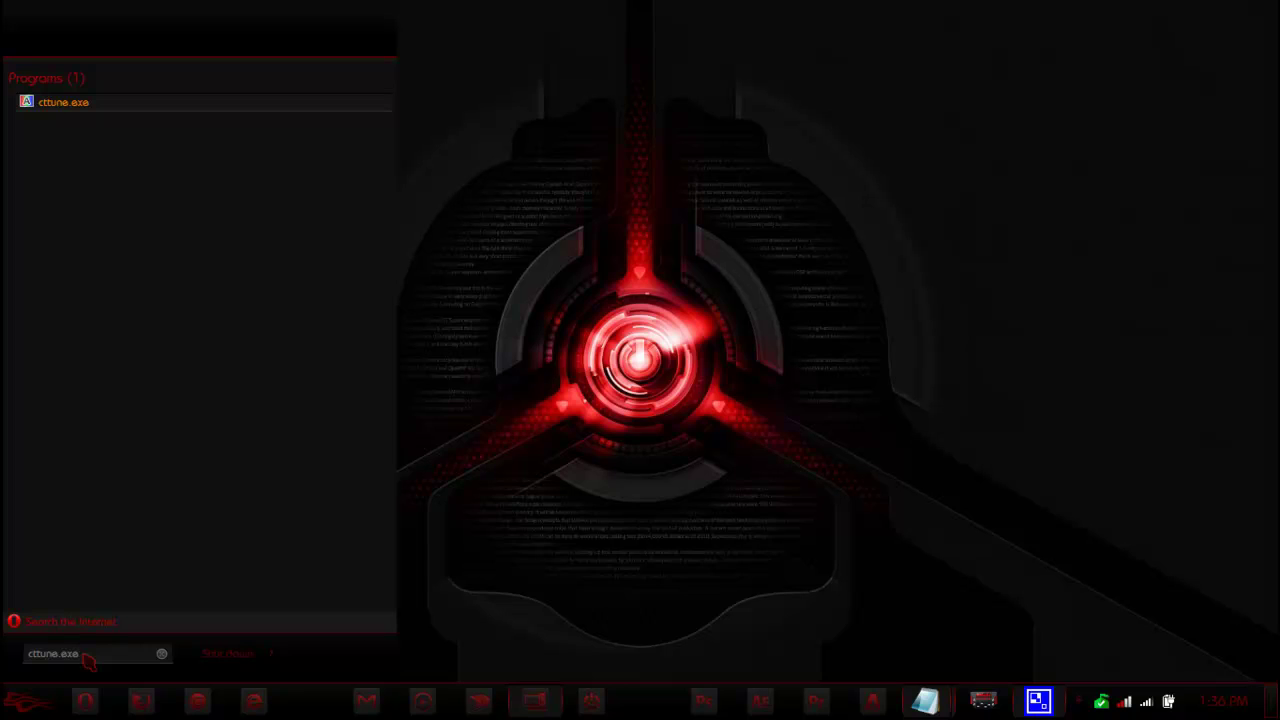
left_click(175, 103)
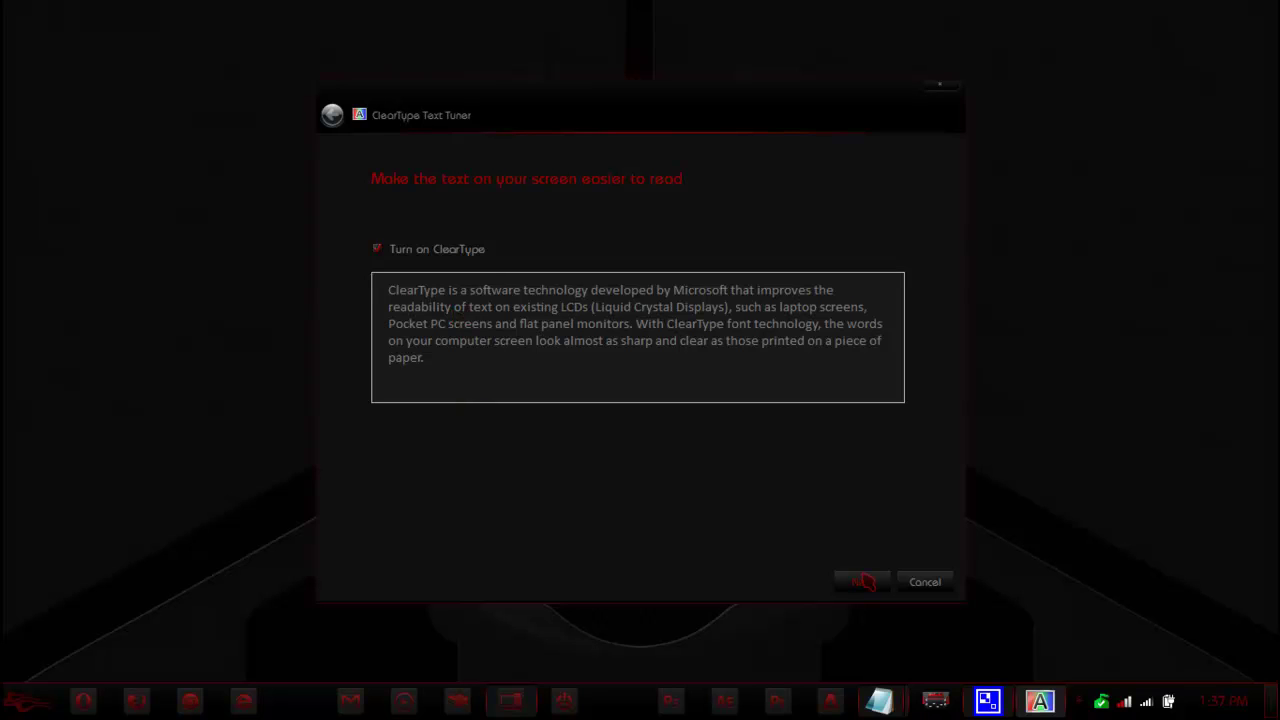
- Keep ClearType turned on, choose to tune all monitors and continue past the native resolution check
left_click(866, 583)
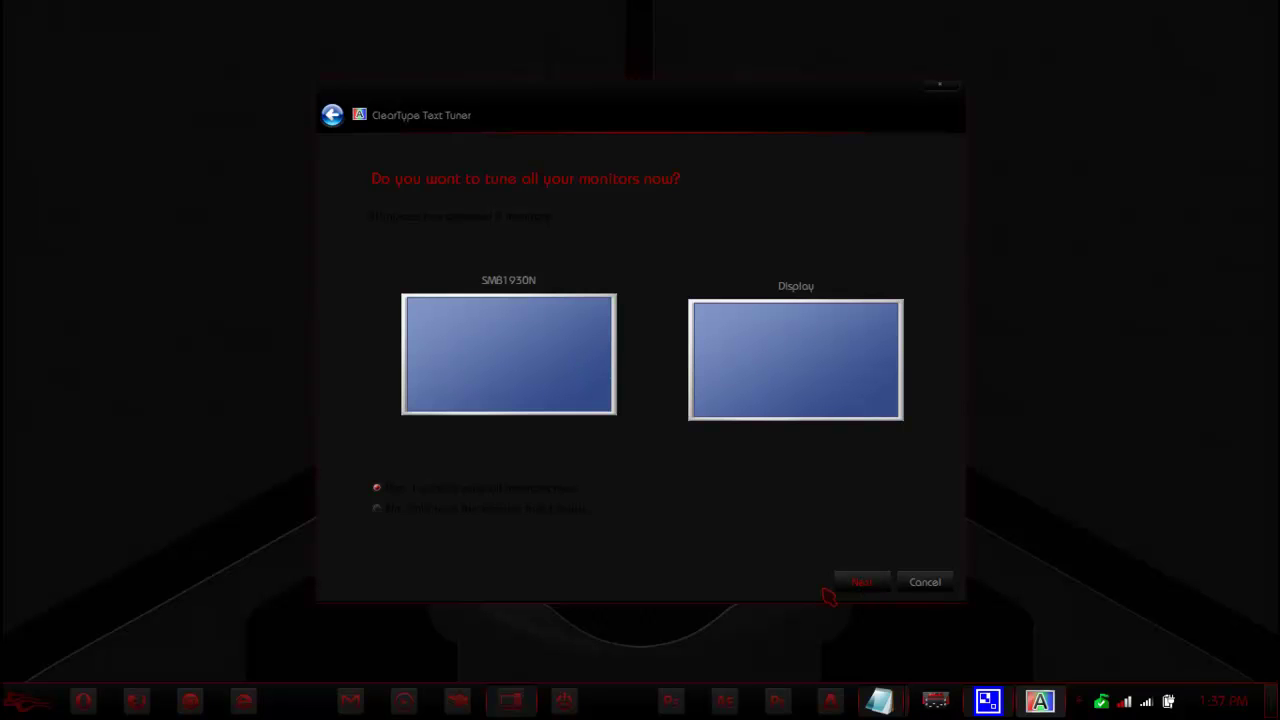
left_click(866, 584)
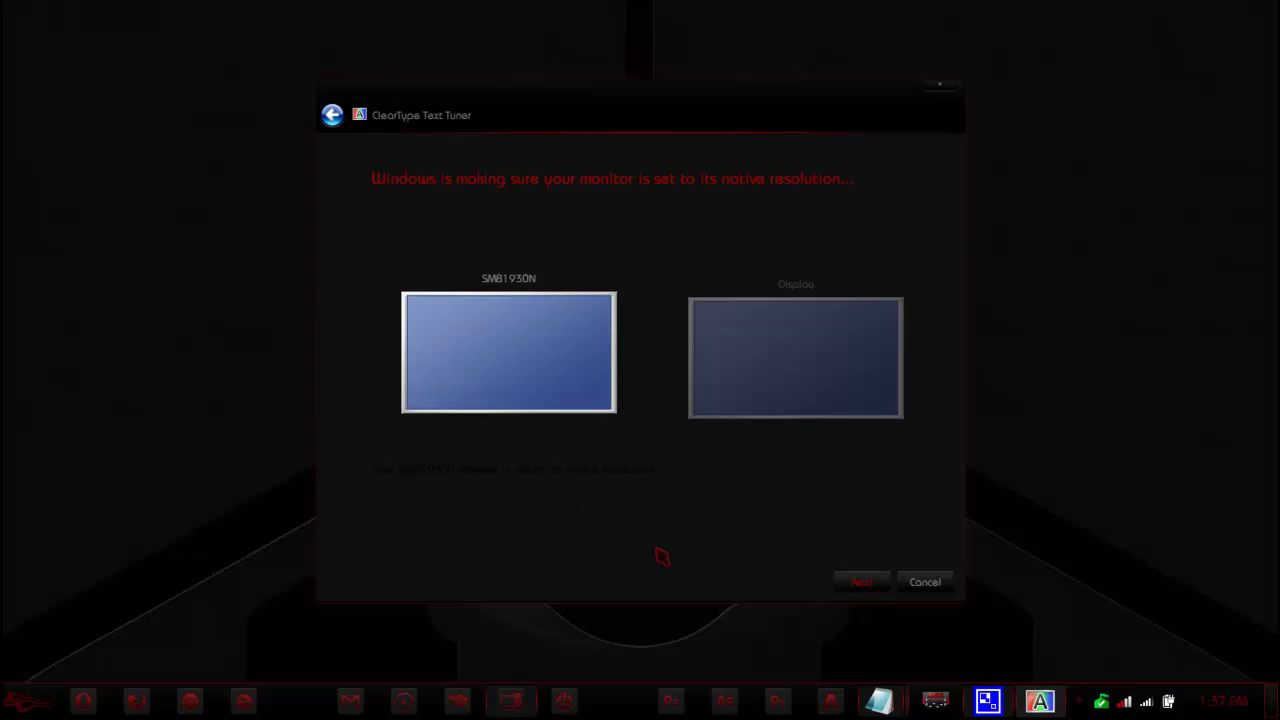
left_click(864, 578)
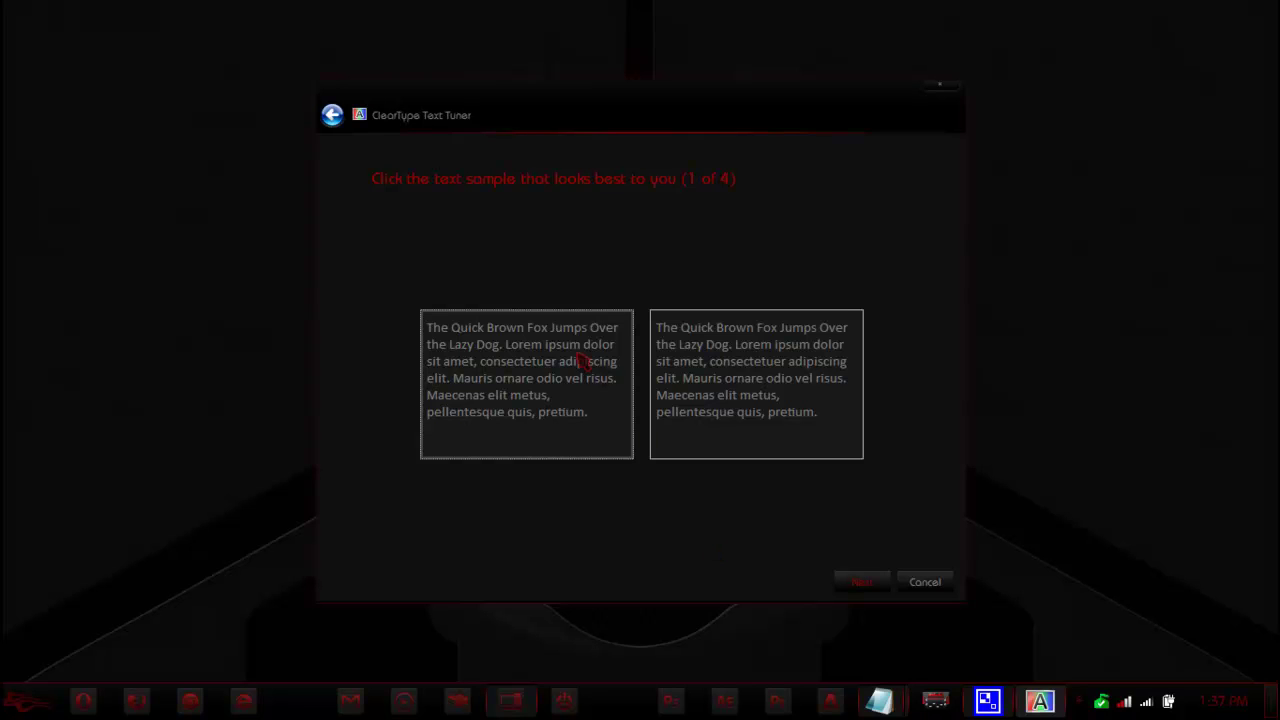
- Accept the preselected samples on pages 1 and 3, choose the first sample on page 2 and the fourth on page 4, and finish tuning
left_click(875, 592)
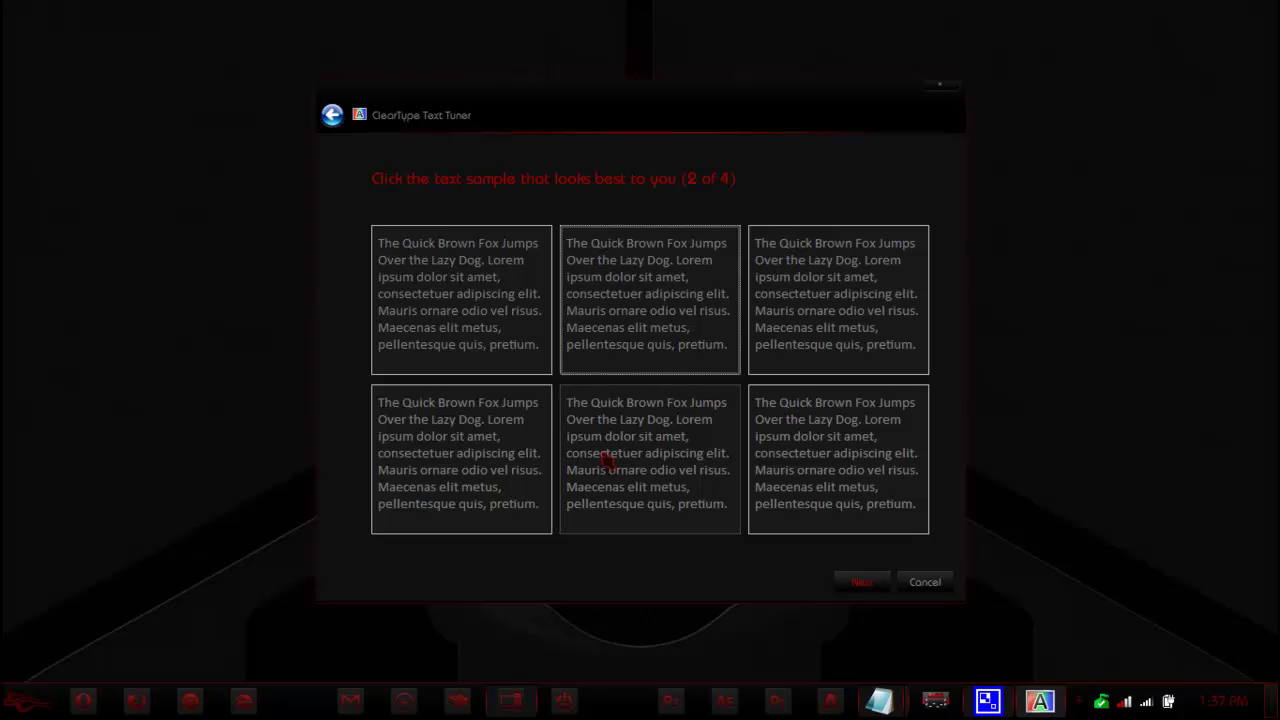
left_click(461, 300)
left_click(866, 584)
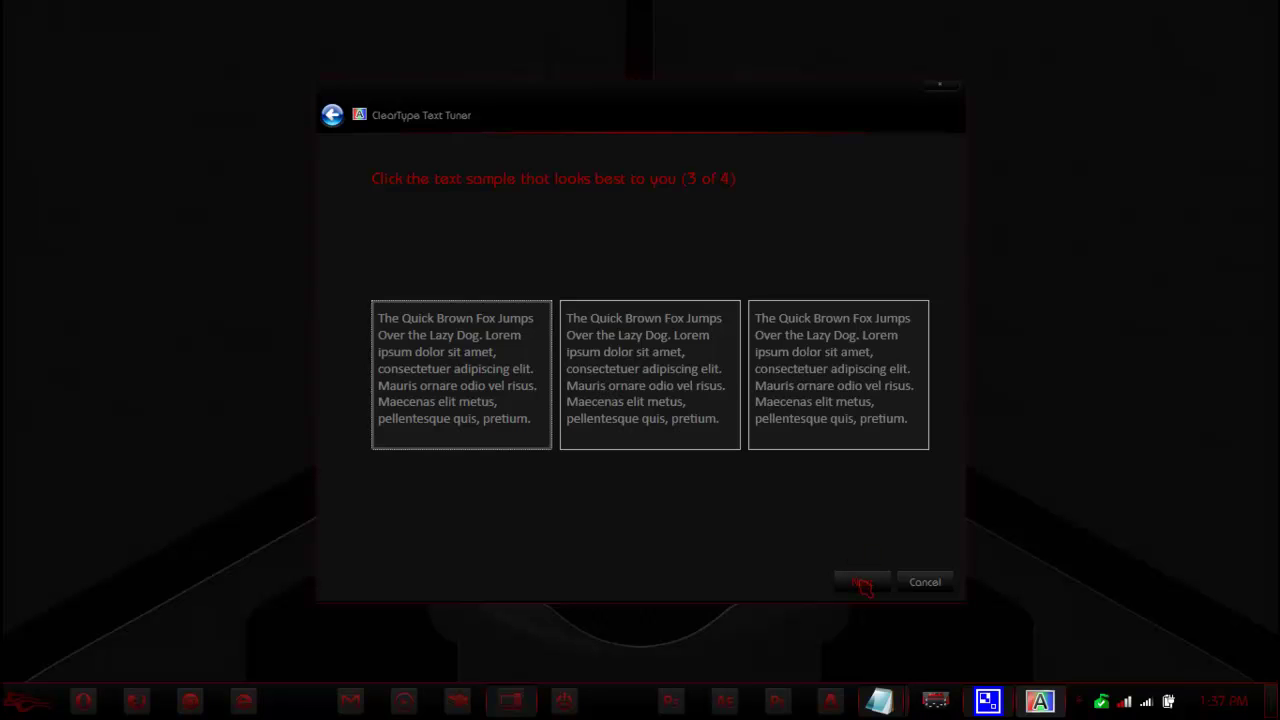
left_click(862, 586)
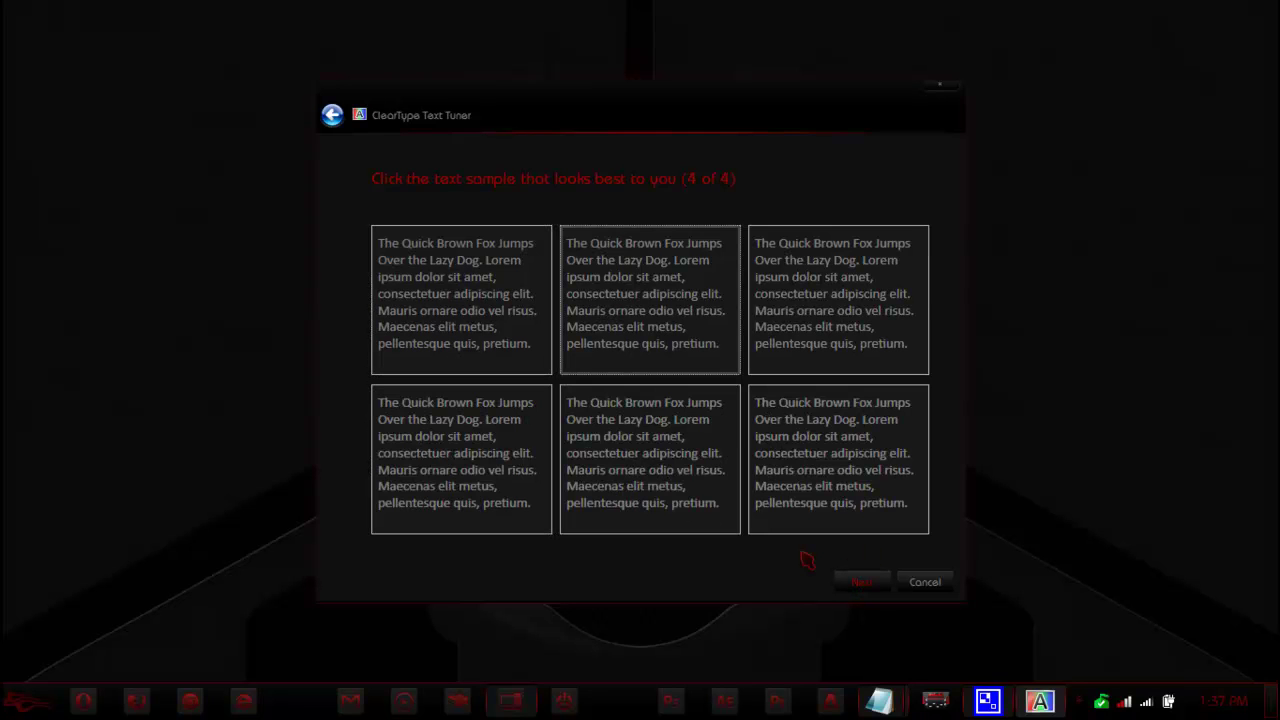
left_click(490, 474)
left_click(862, 584)
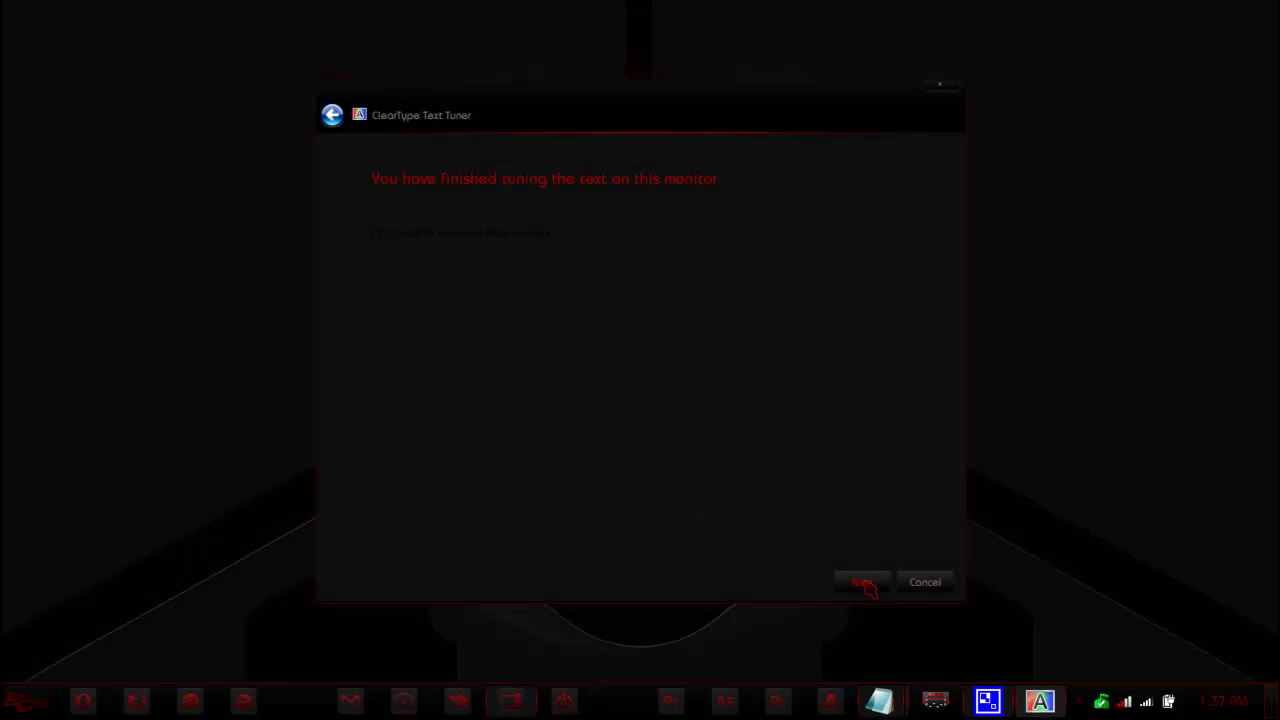
left_click(864, 585)
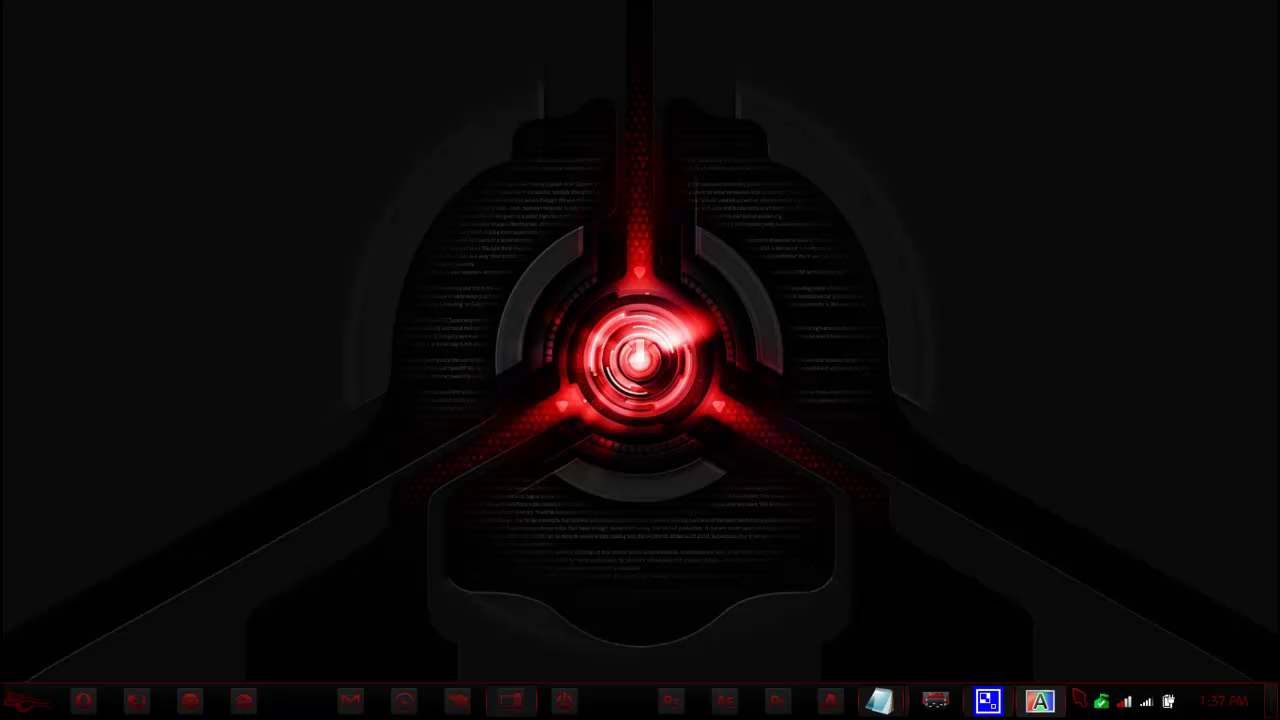
left_click(1080, 700)
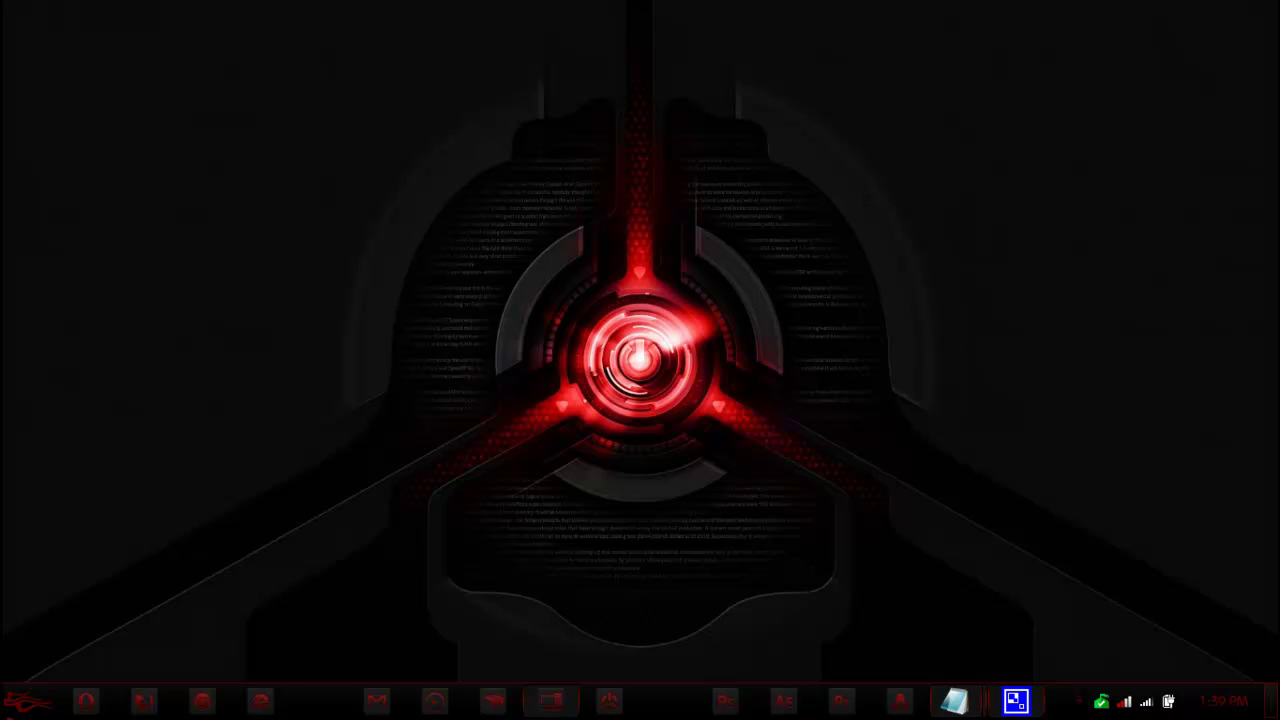
- Search the Start menu for dccw.exe and launch Display Color Calibration
left_click(28, 700)
type("dccw.exe")
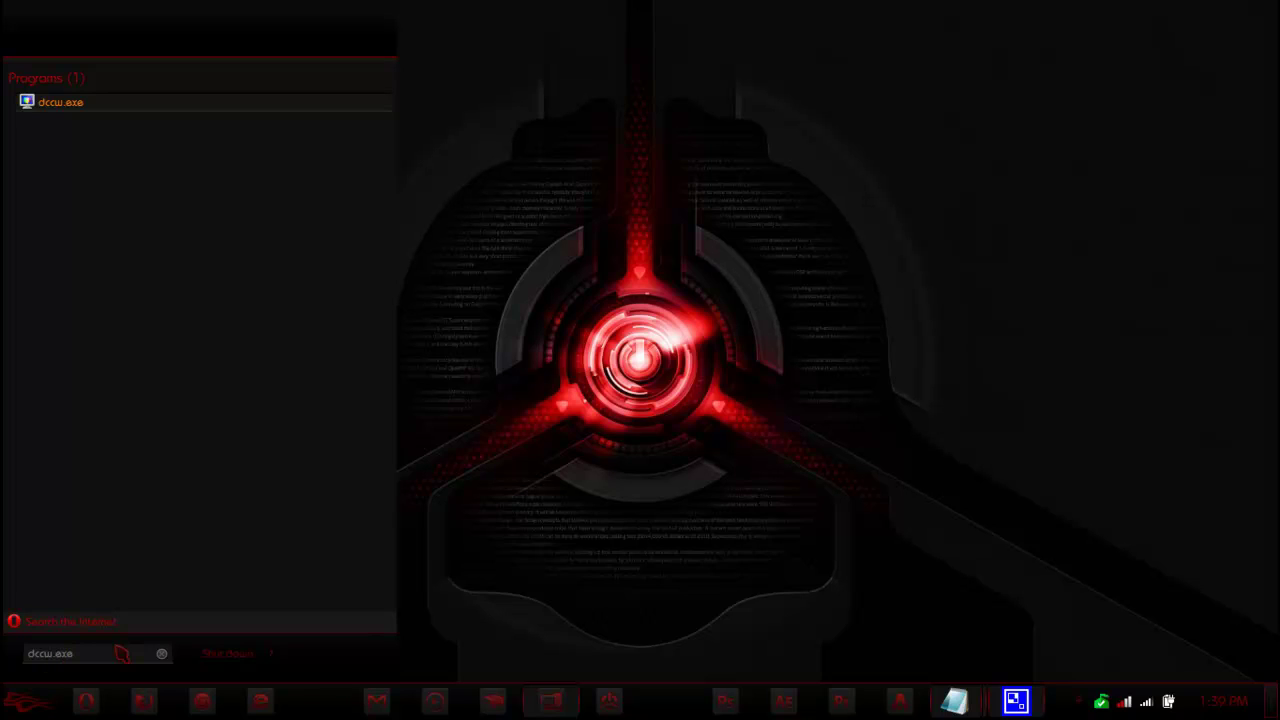
left_click(76, 108)
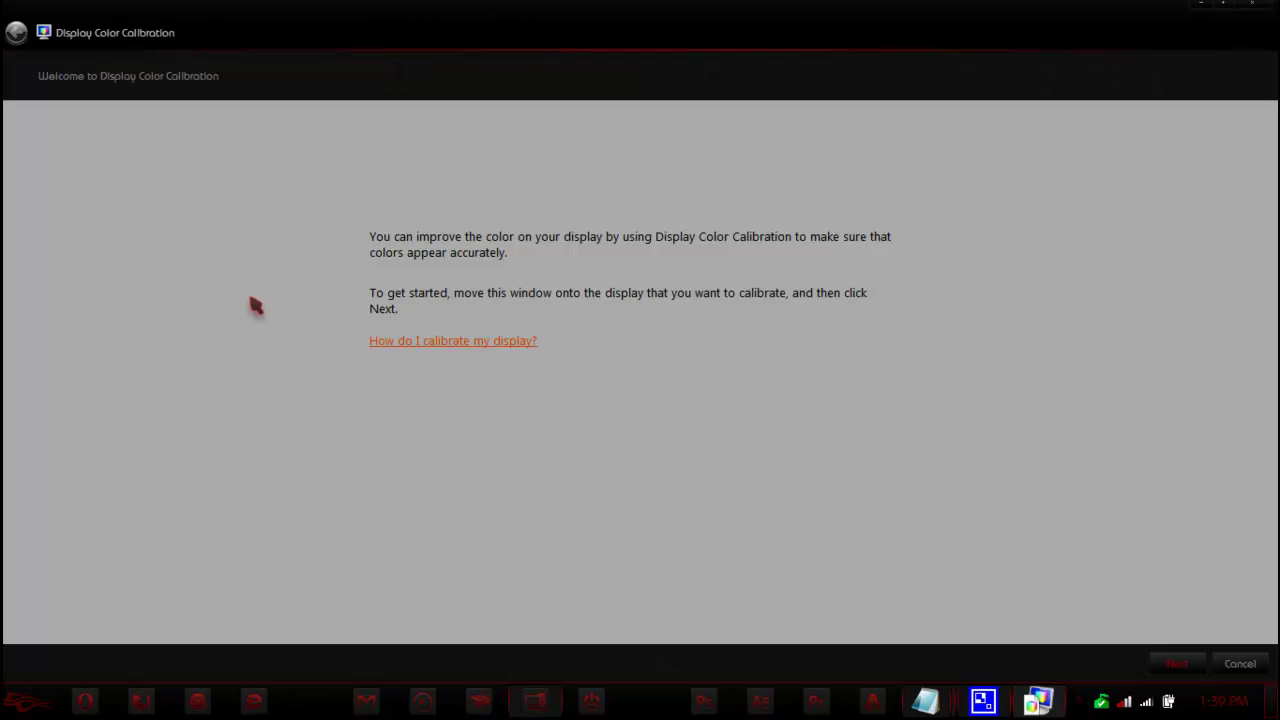
- Advance through the calibration introduction and gamma explanation to the Adjust gamma page, and close the wizard without adjusting anything
left_click(1180, 664)
left_click(1180, 664)
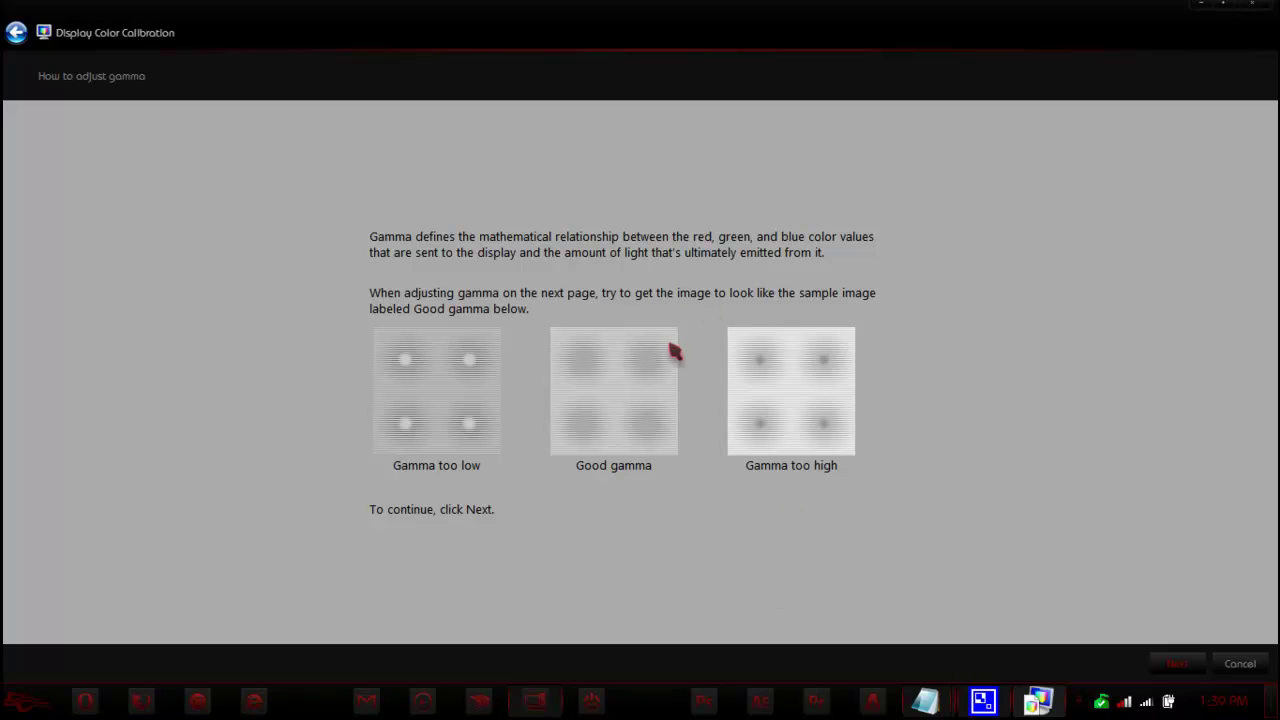
left_click(1183, 665)
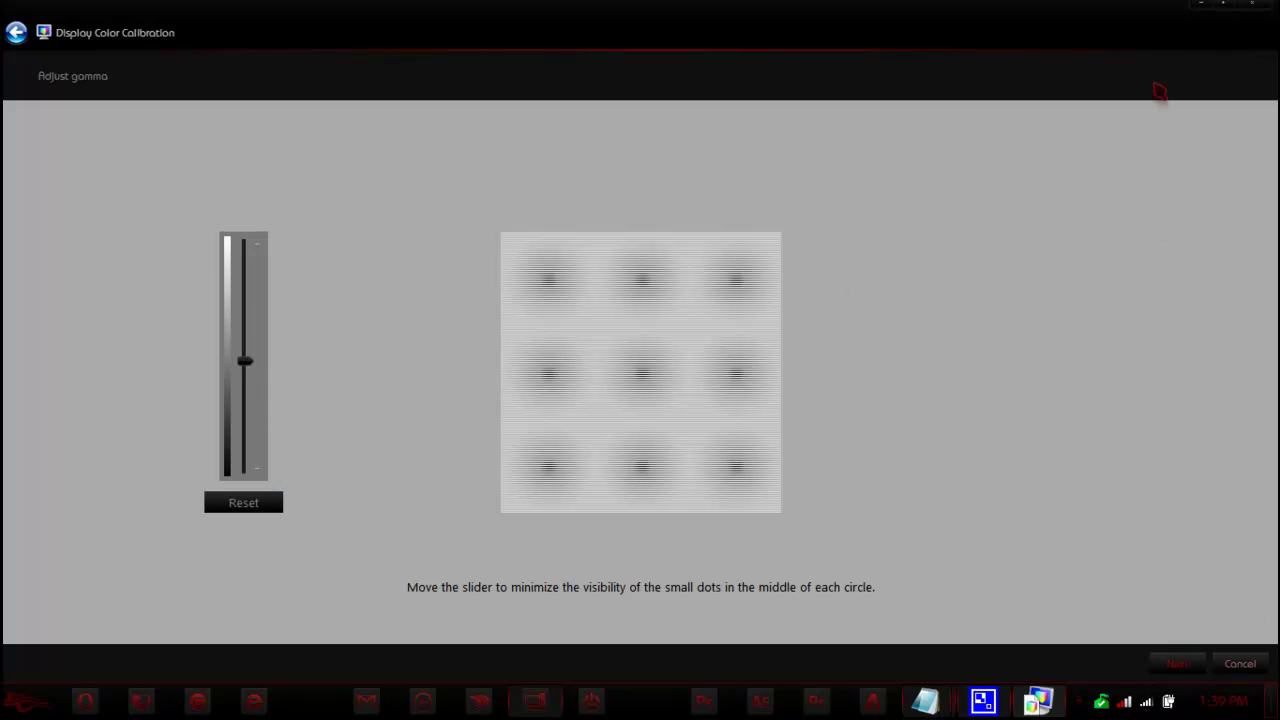
left_click(1248, 6)
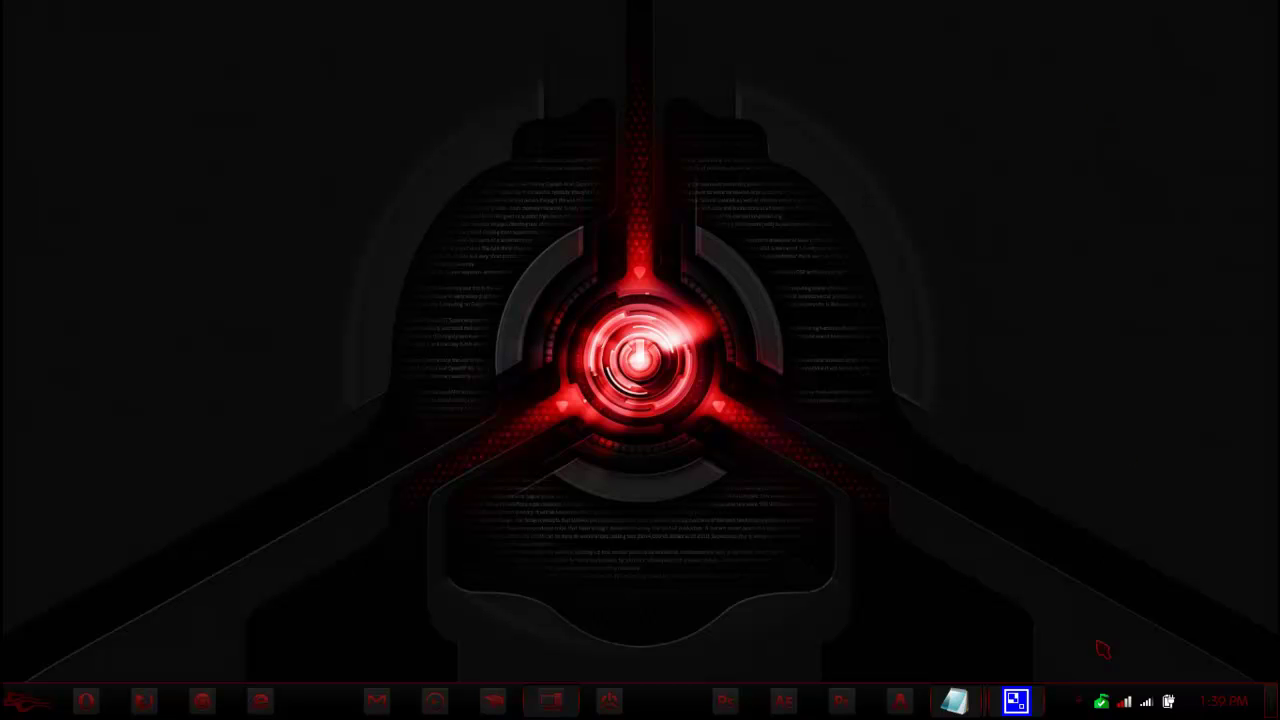
- Reveal the hidden notification icons and bring up the CamStudio icon's options
left_click(1080, 701)
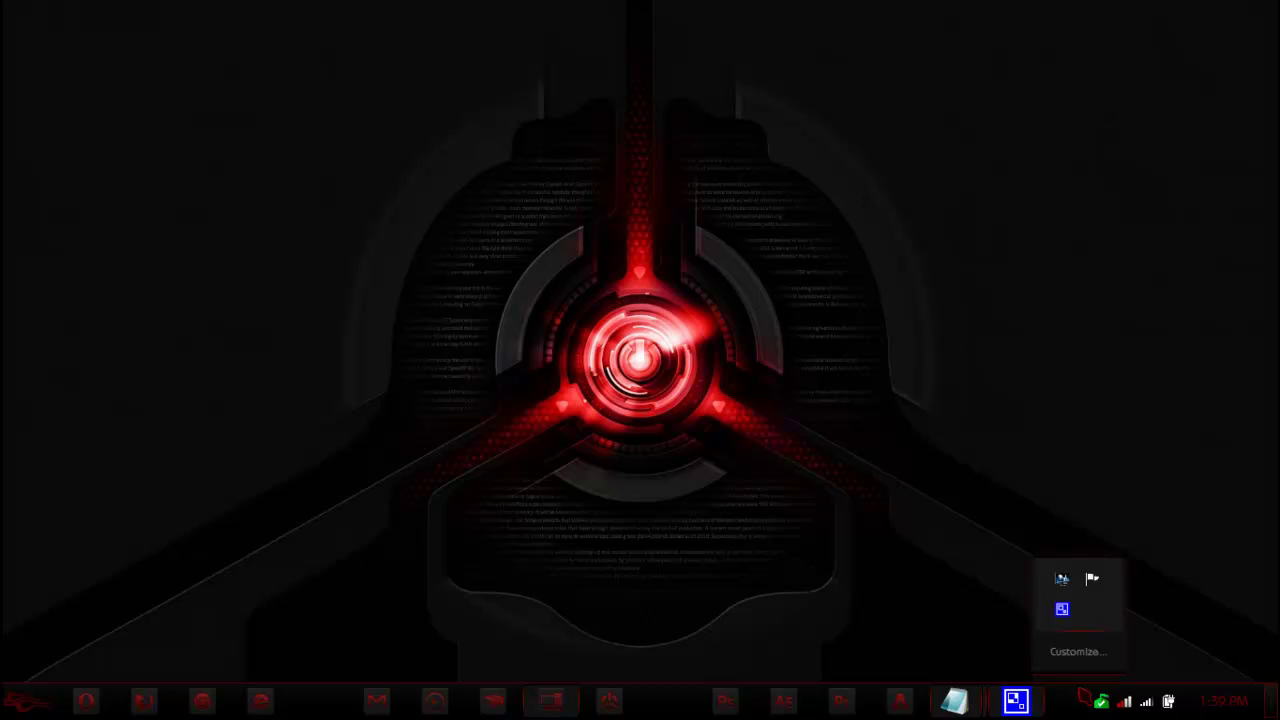
right_click(1066, 607)
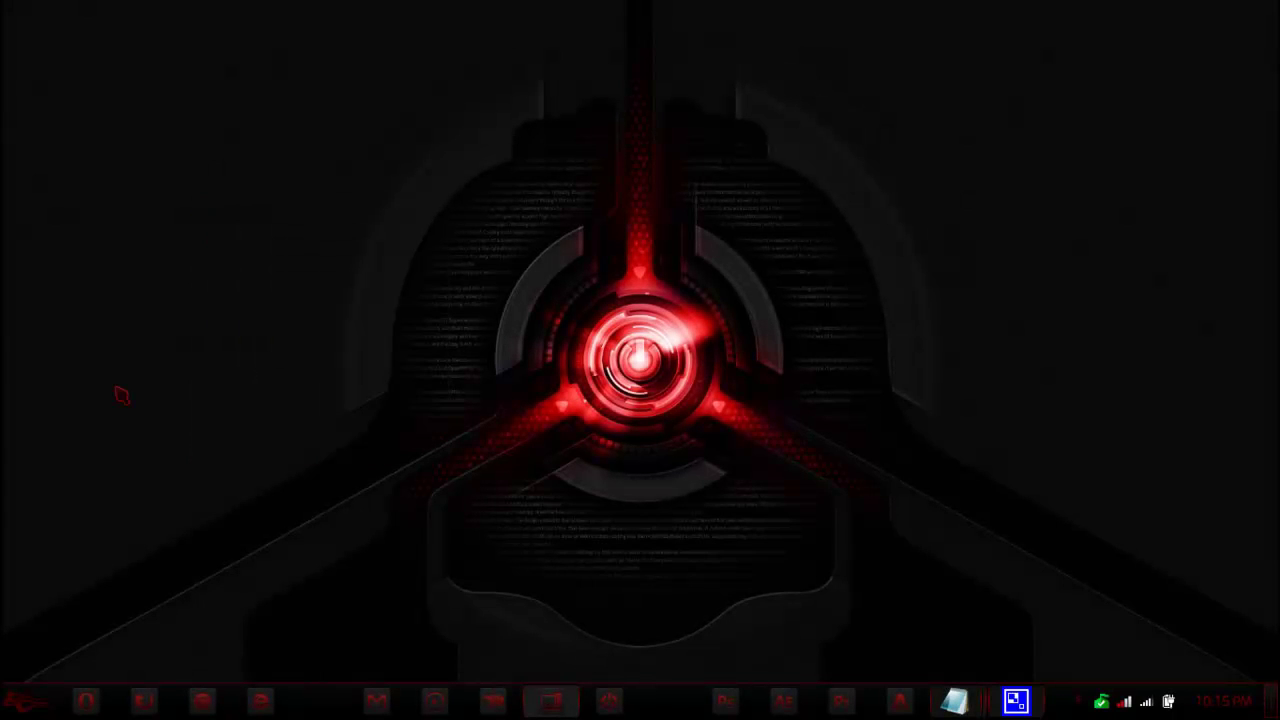
- Open the Start menu's properties and move the properties window nearer the middle of the desktop
key("super")
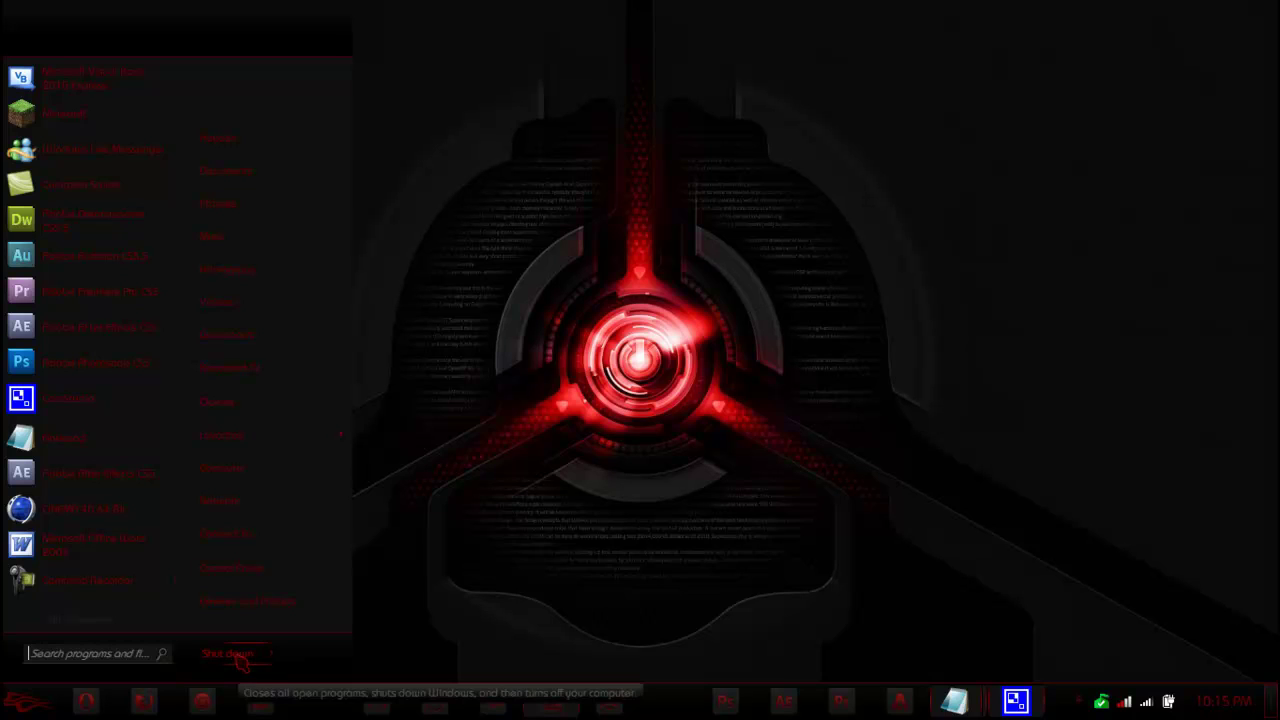
right_click(179, 621)
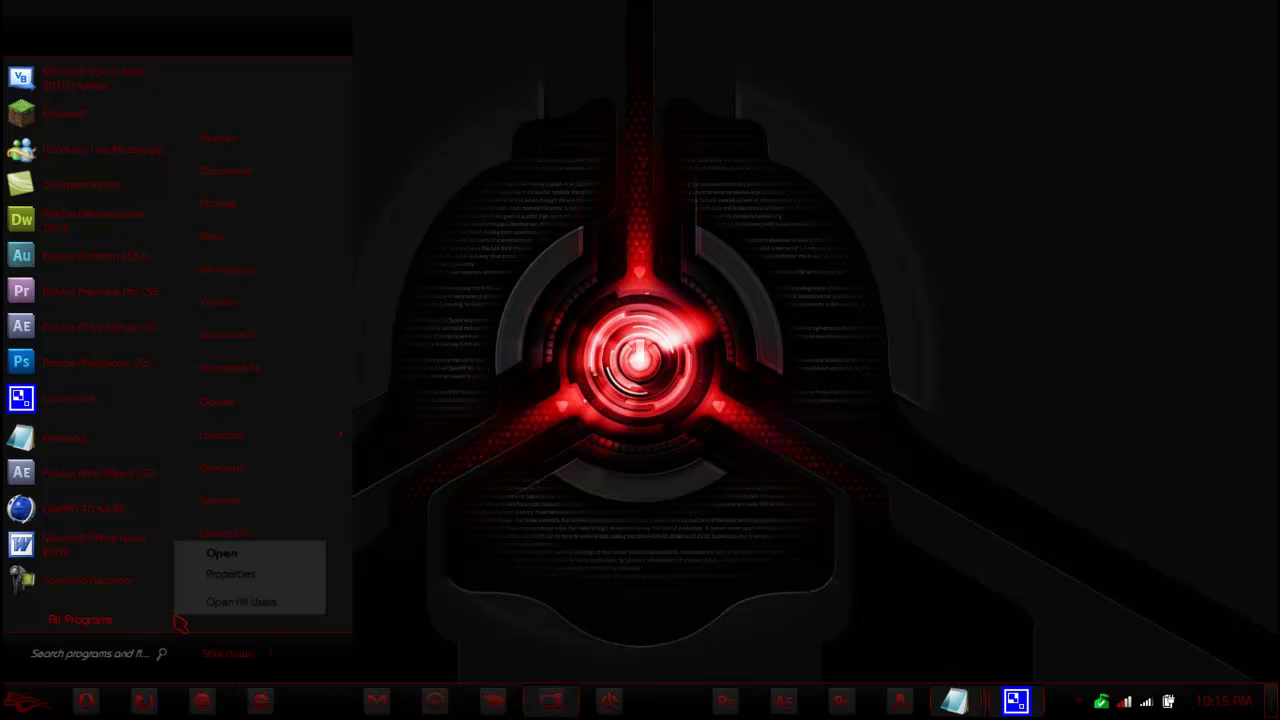
left_click(205, 577)
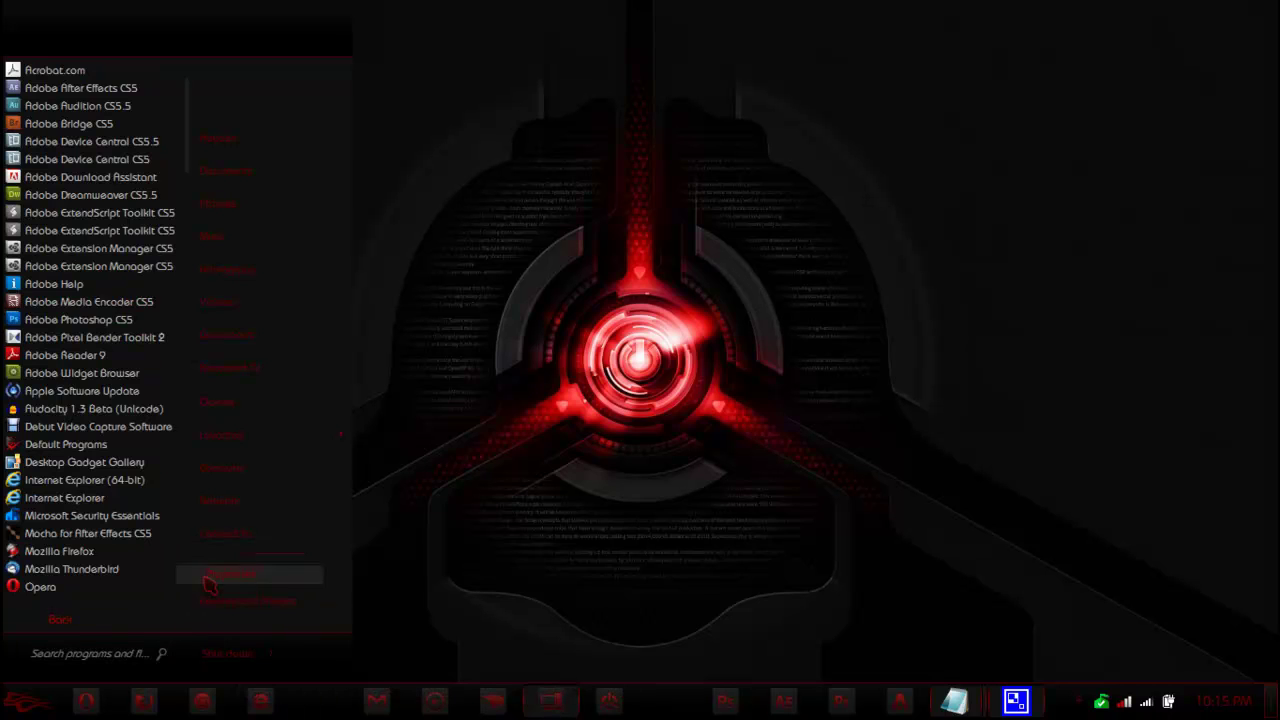
left_click_drag(298, 268, 628, 136)
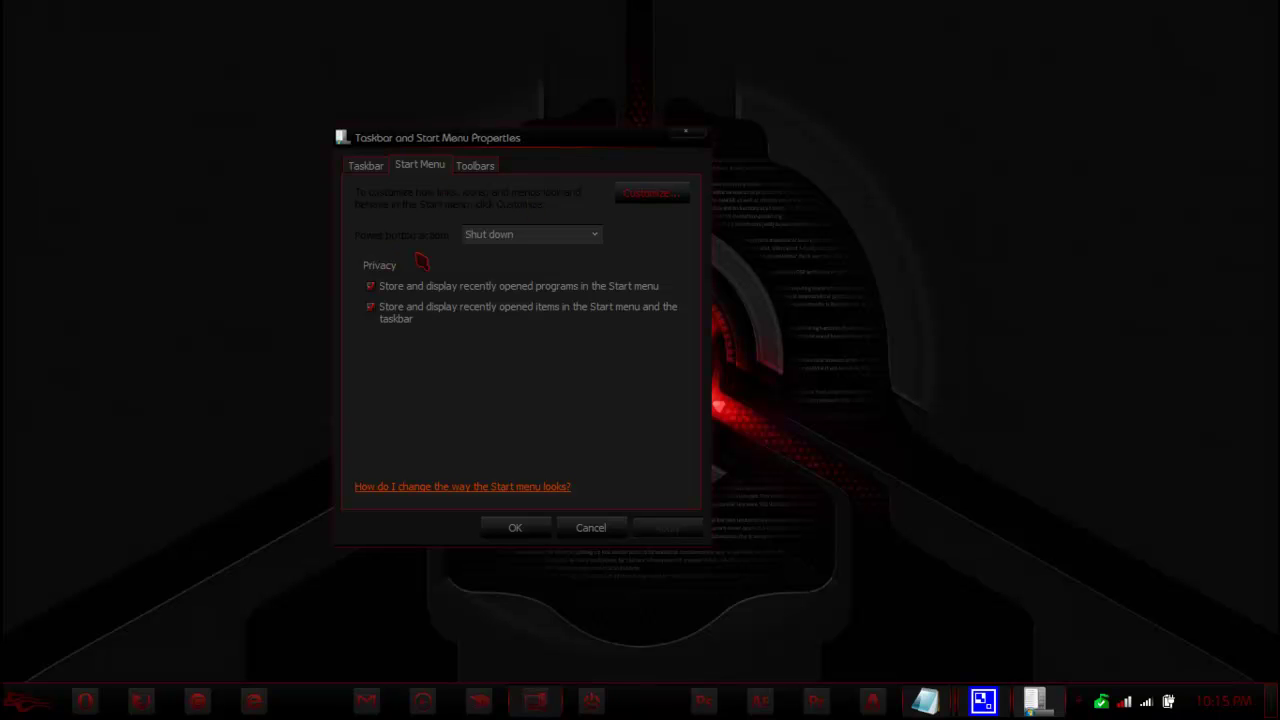
- Set the power button action to Lock, apply it and check the power button in the Start menu
left_click(594, 236)
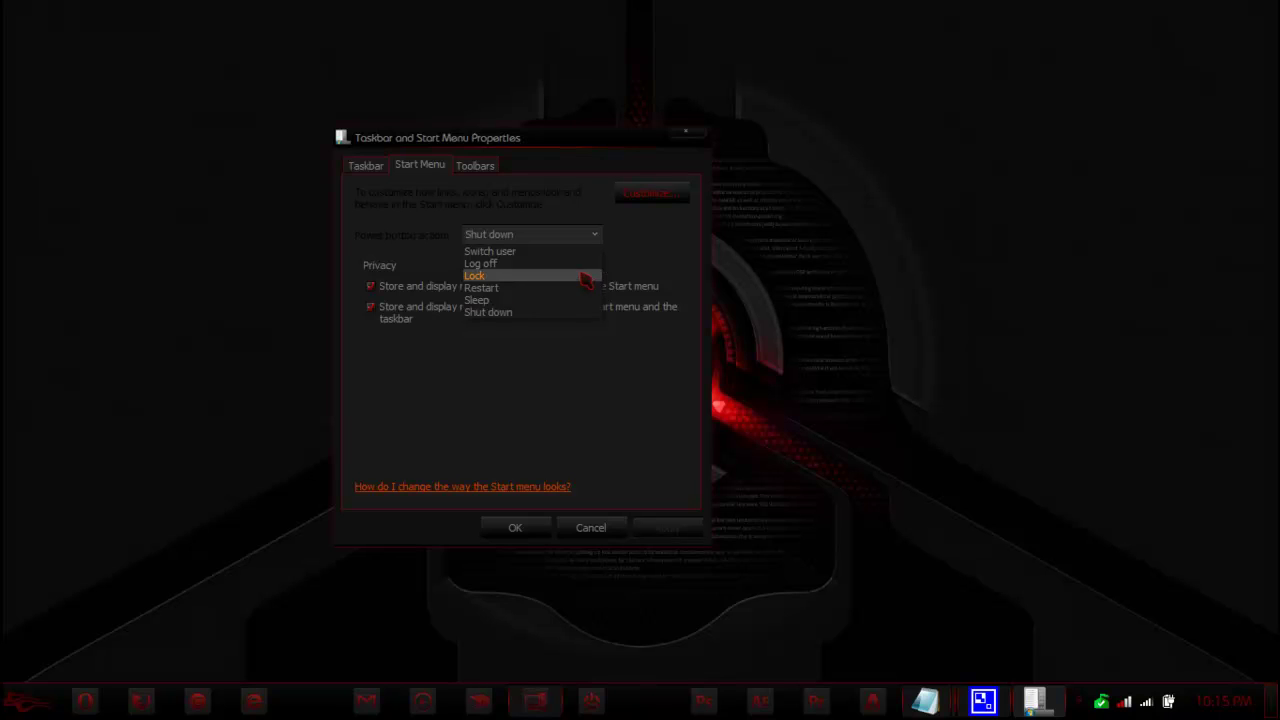
left_click(586, 276)
left_click(667, 527)
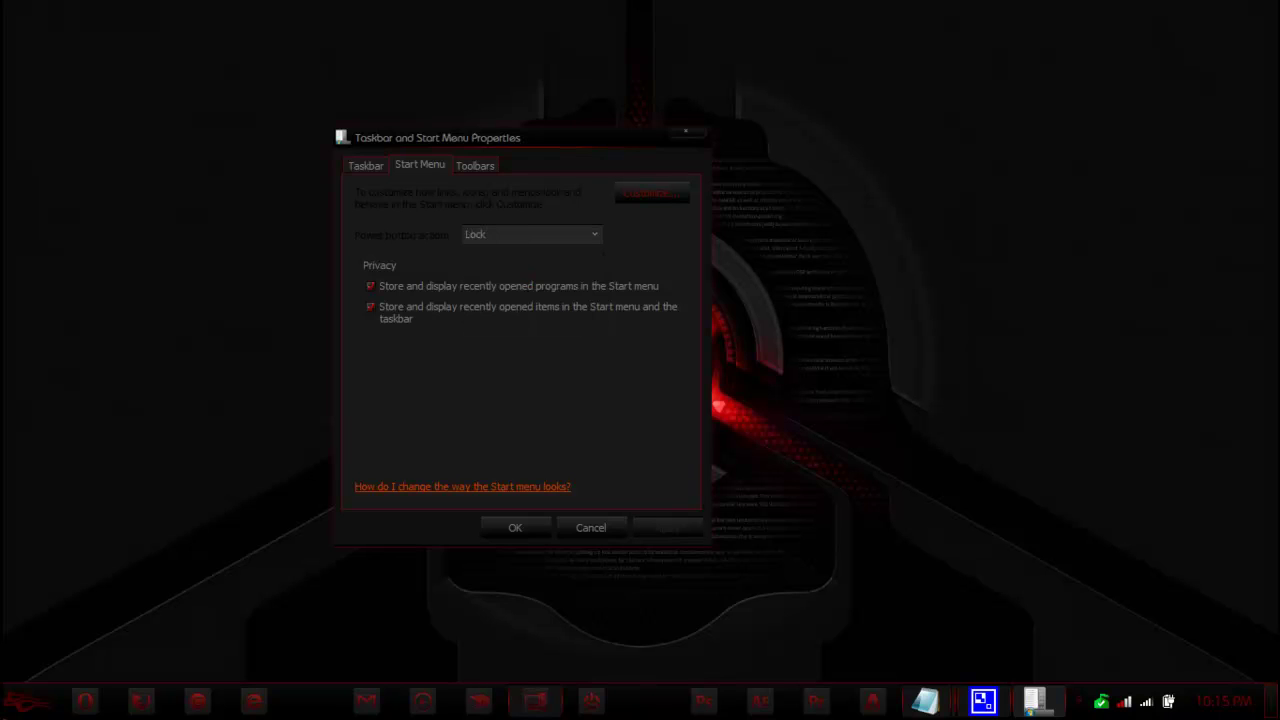
left_click(27, 700)
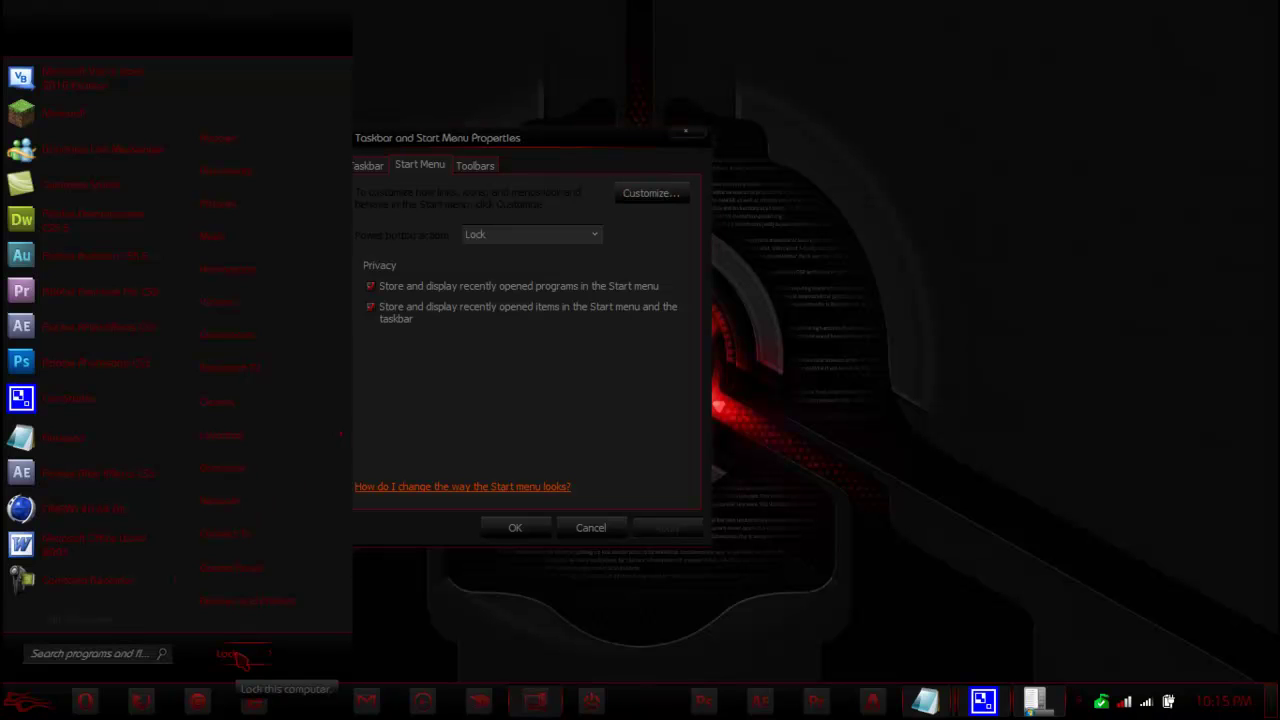
- Turn off storing recently opened items, set the power button action to Shut down, apply the changes and close the properties
left_click(370, 306)
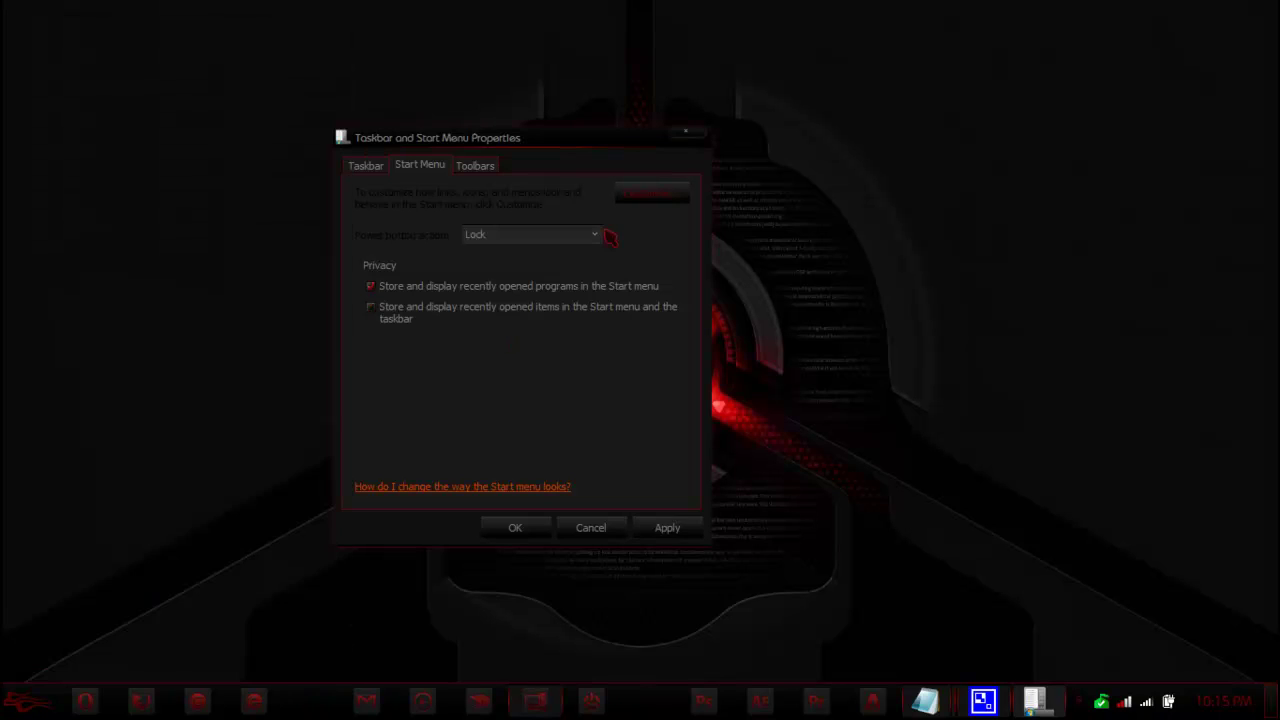
left_click(596, 235)
left_click(589, 312)
left_click(655, 525)
left_click(572, 522)
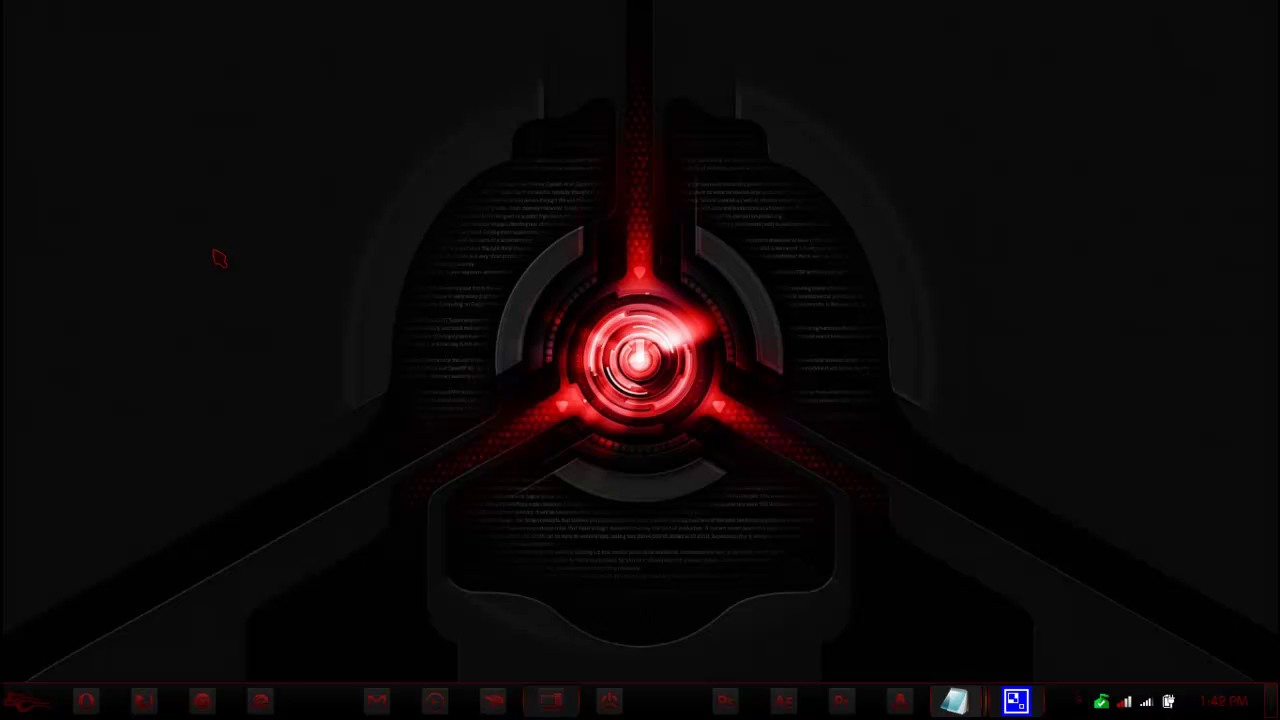
- Open the Start menu's properties and go into its customization settings
left_click(27, 700)
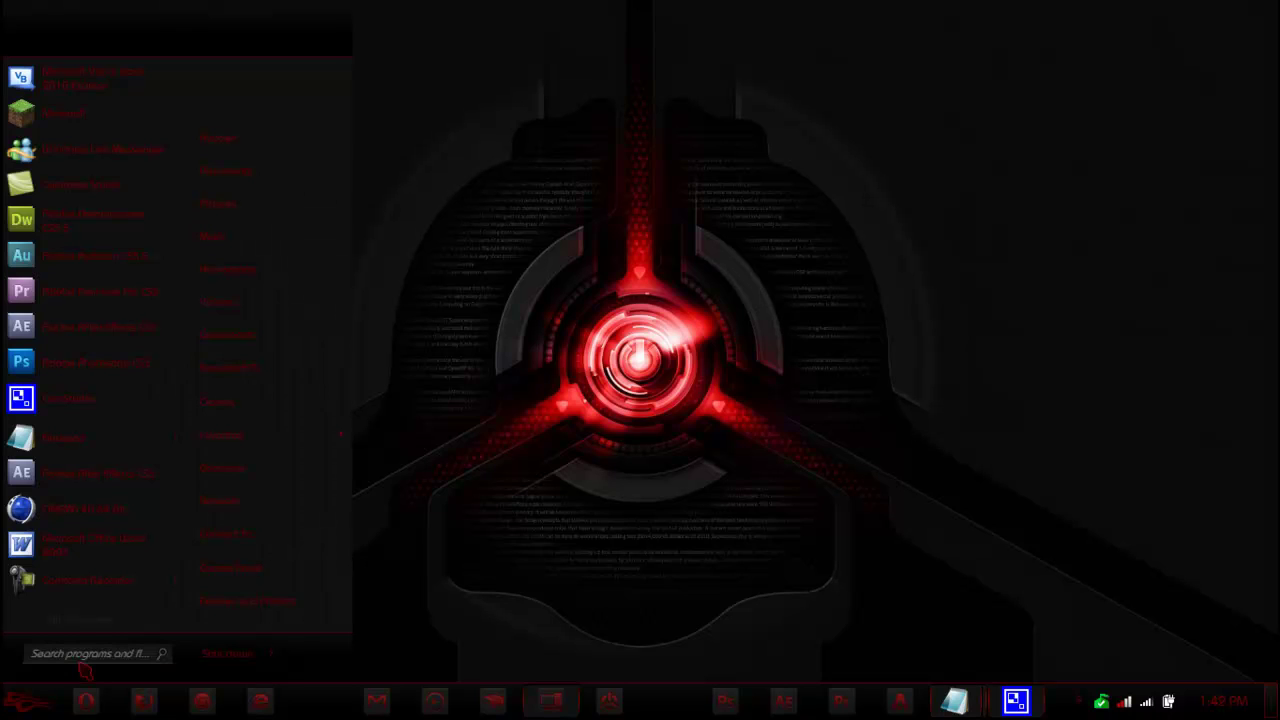
right_click(177, 612)
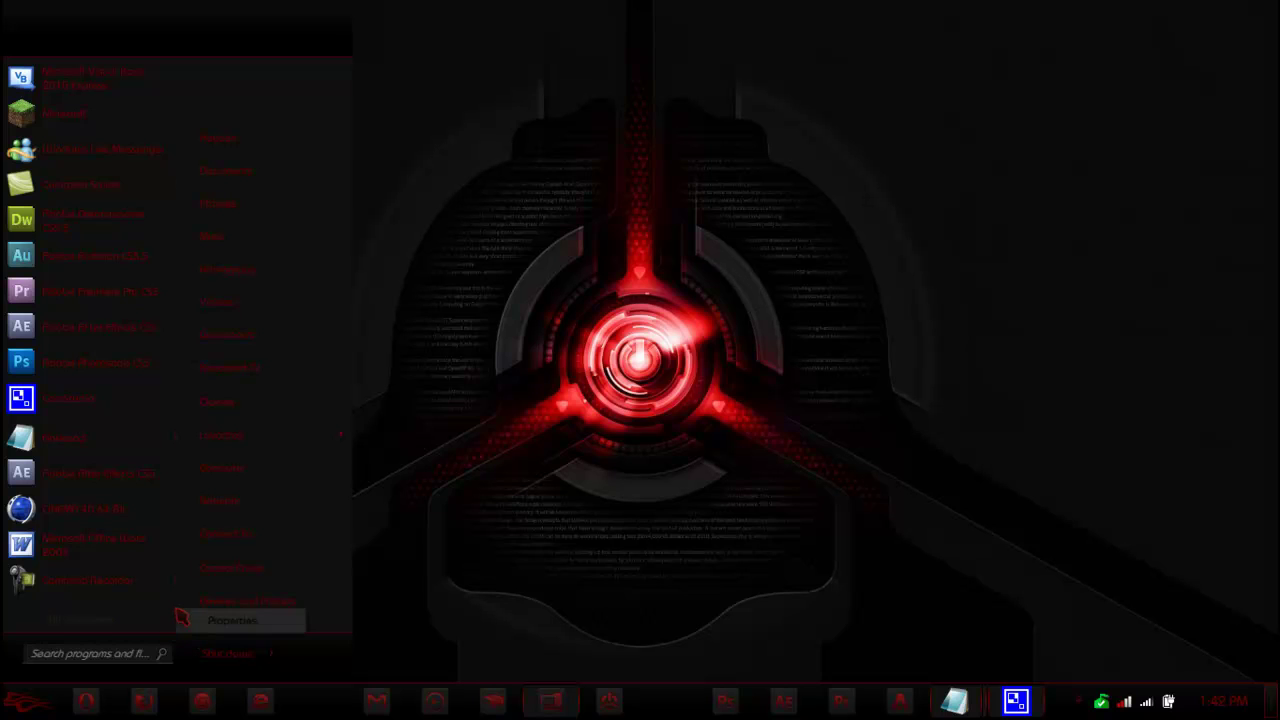
left_click(231, 620)
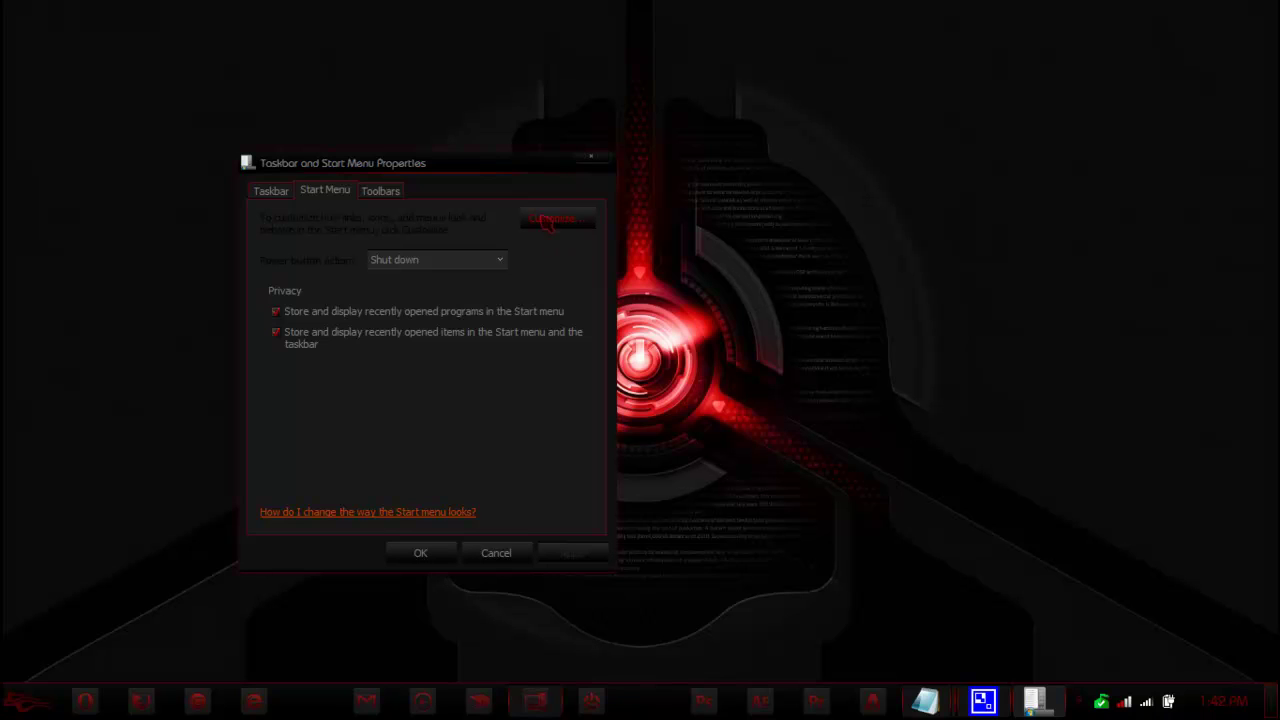
left_click(557, 218)
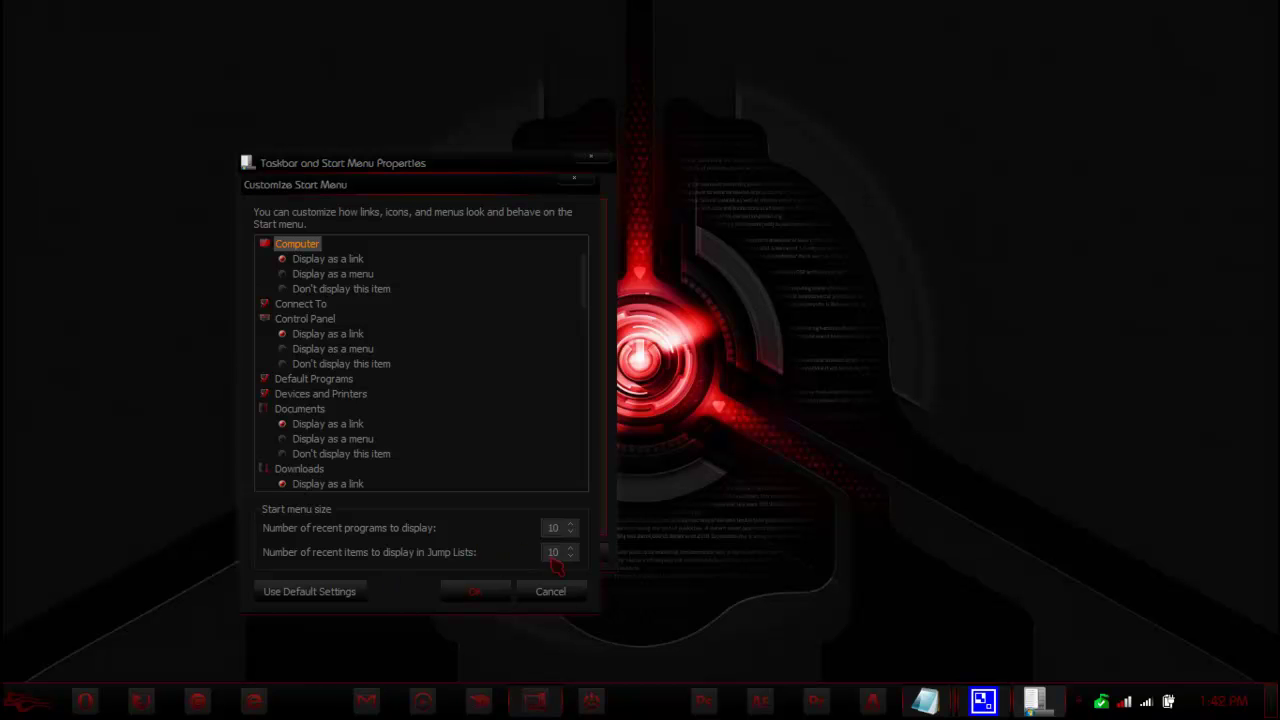
- Compare the recent programs and Jump List size settings with the Start menu, and close both dialogs without changes
left_click(14, 715)
left_click(305, 514)
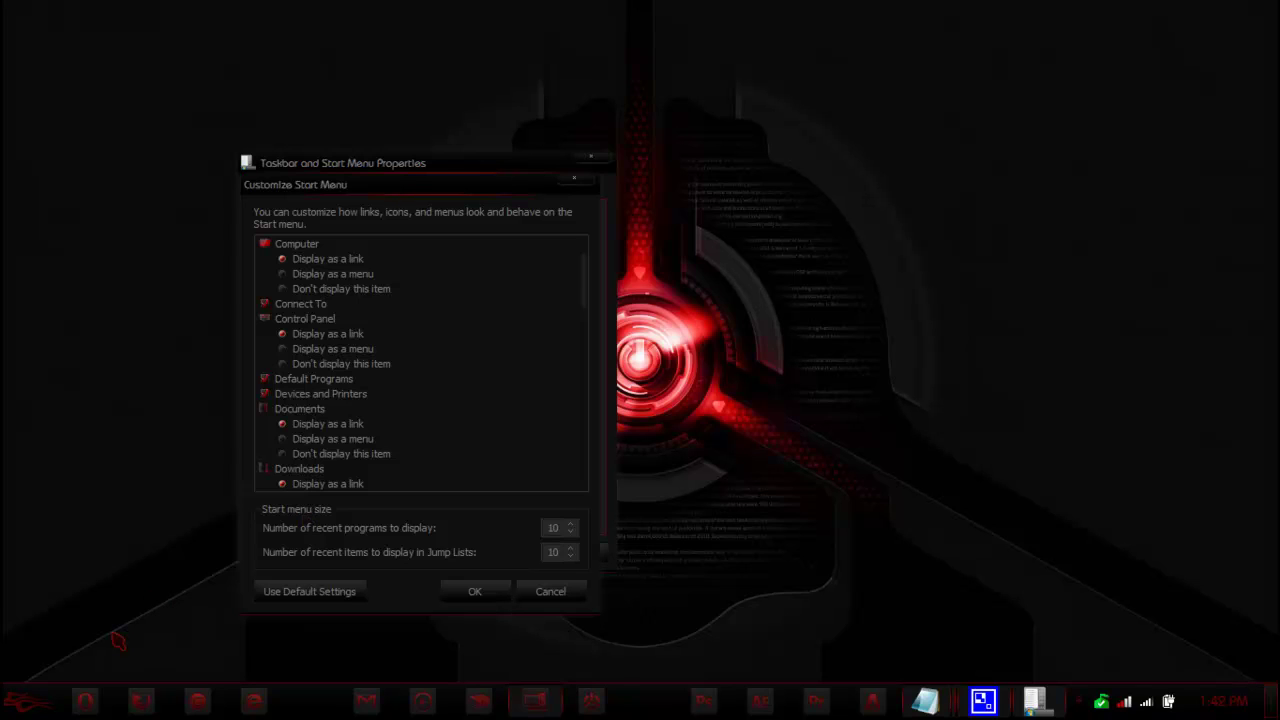
left_click(556, 593)
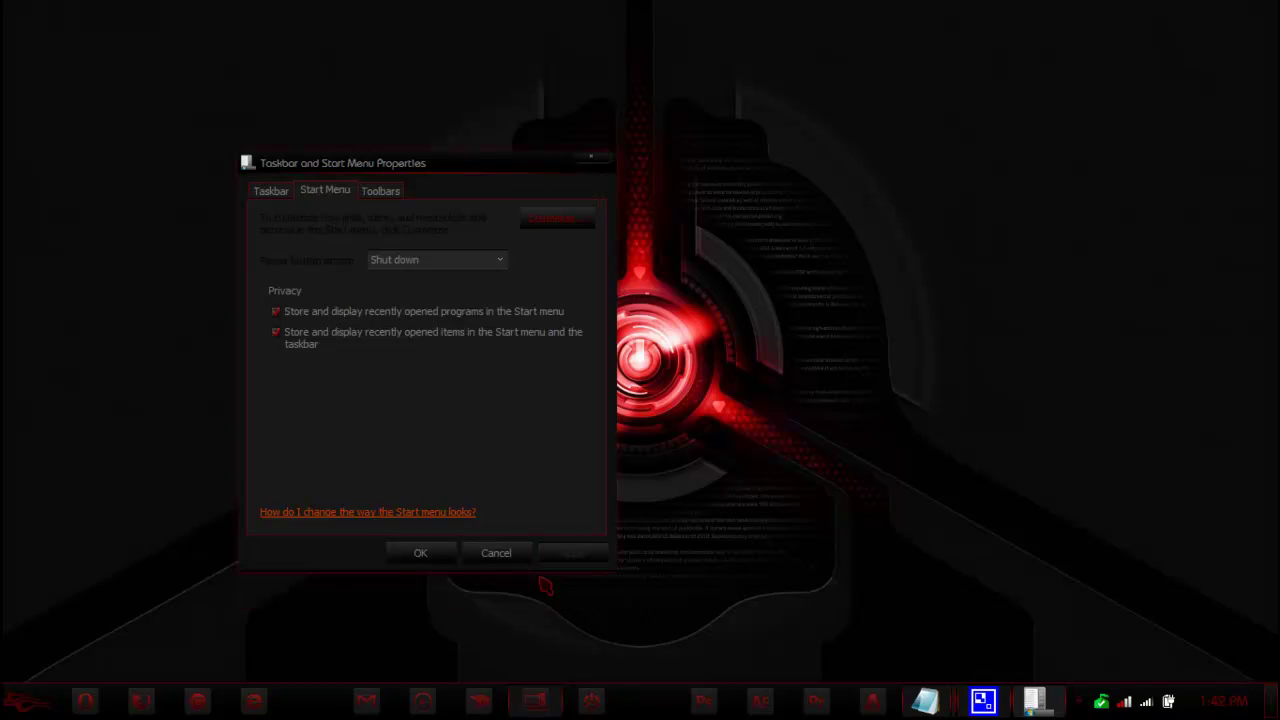
key("Escape")
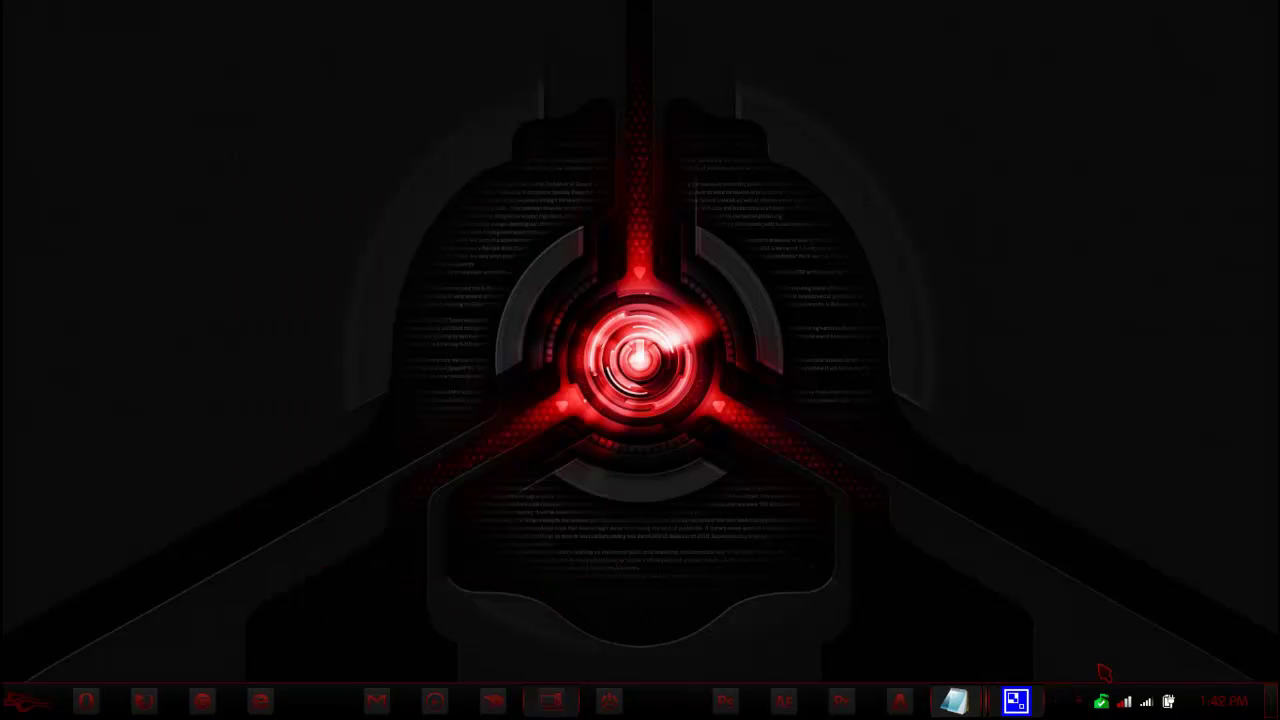
left_click(1079, 701)
- Reopen the Customize Start Menu settings from the Start menu's properties
key("super")
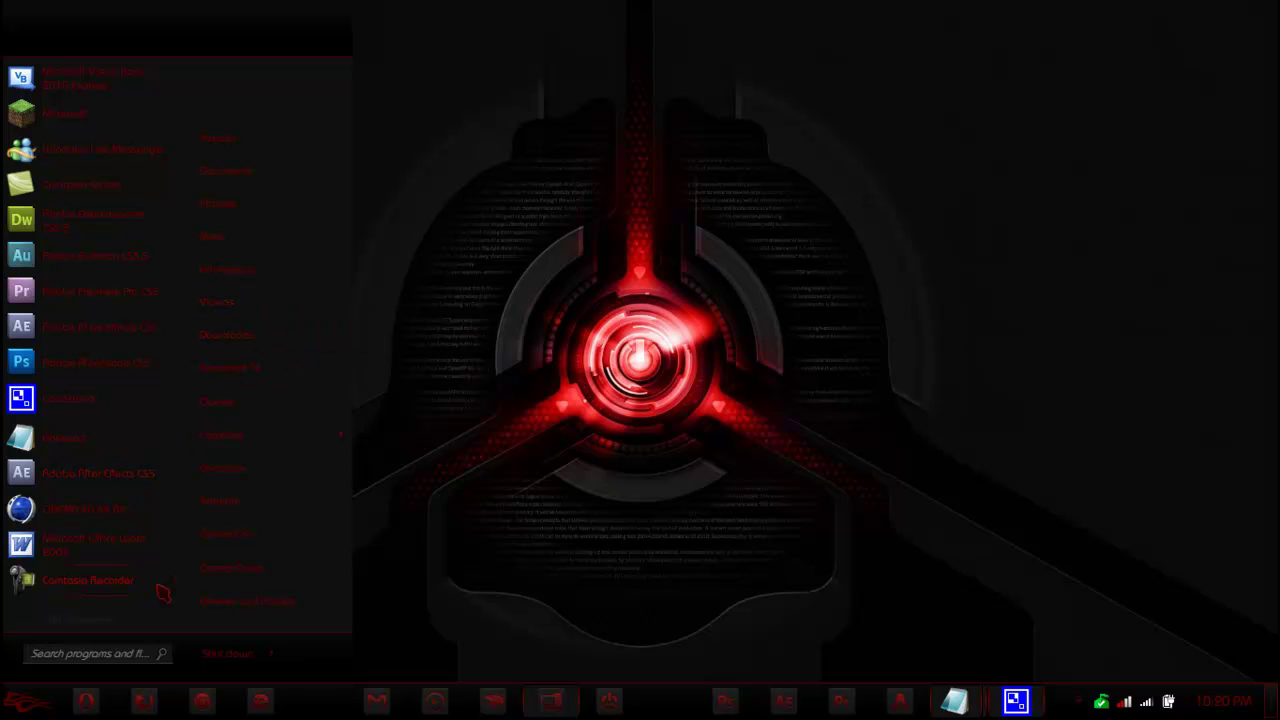
left_click(225, 614)
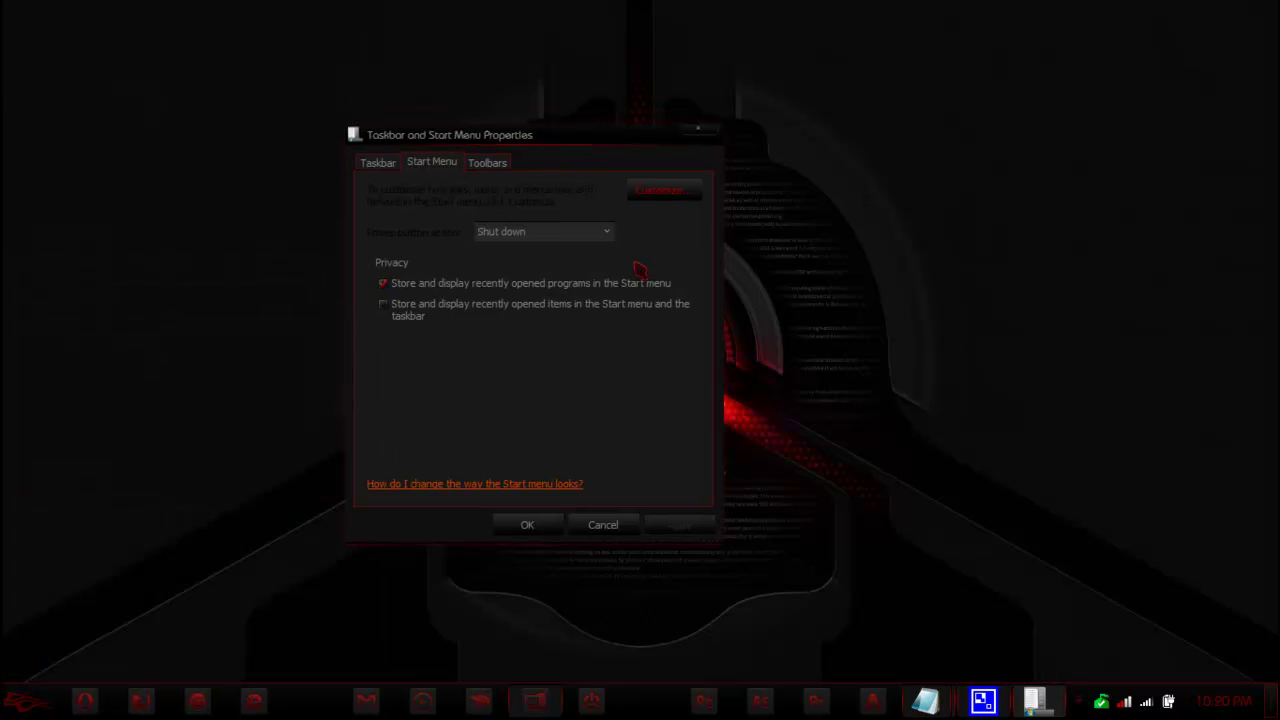
left_click(656, 194)
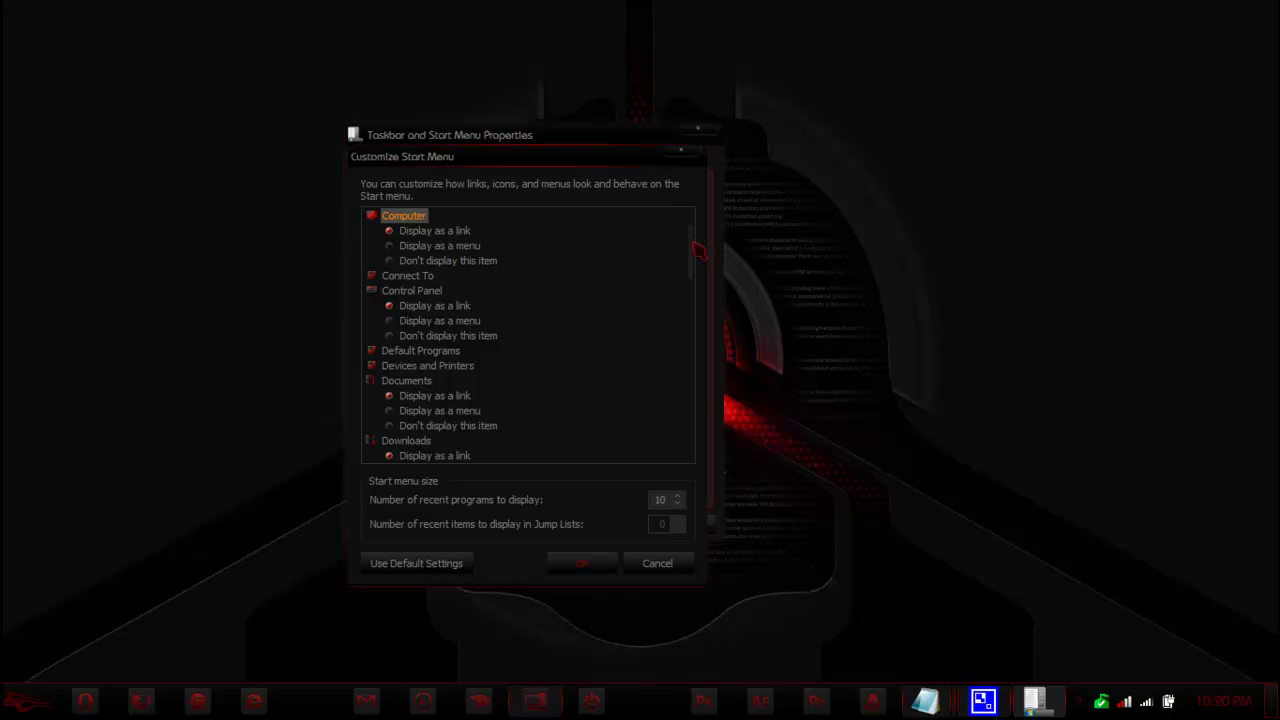
- Find the Videos entry in the Start menu item list, open the Videos library from the Start menu and close it
left_click_drag(698, 250, 698, 405)
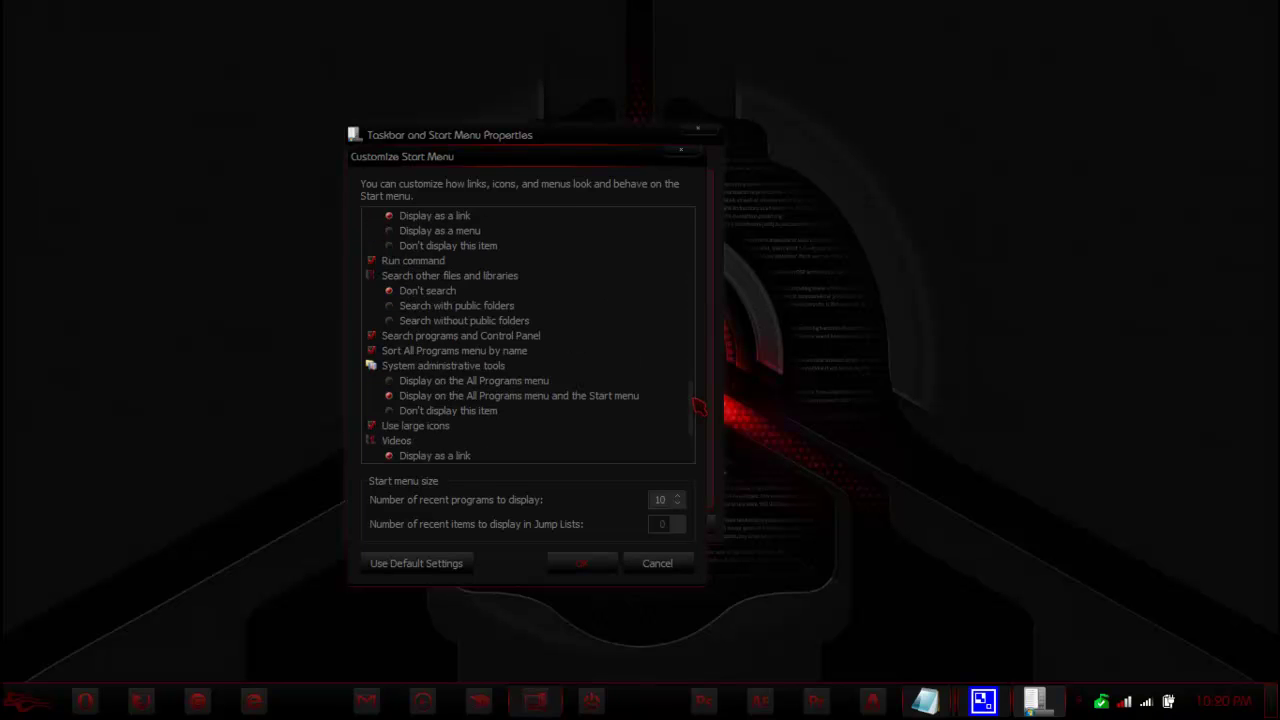
scroll(400, 415, "down", 1)
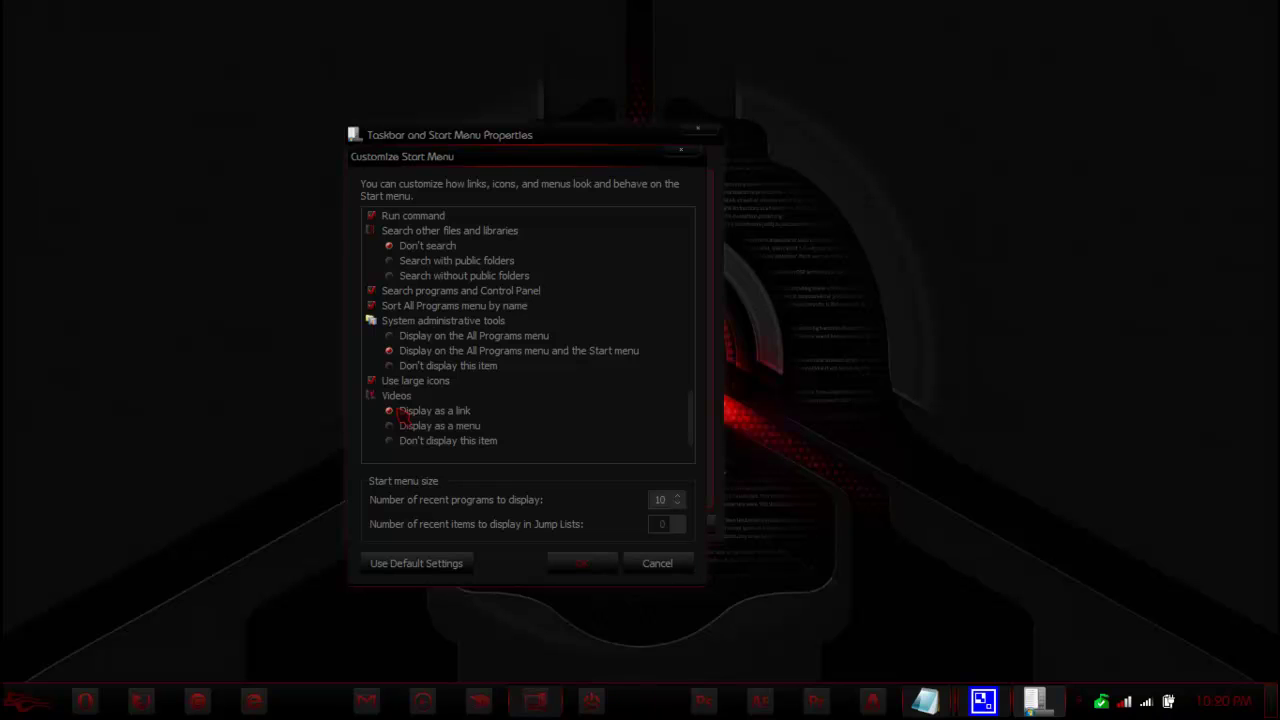
left_click(400, 398)
left_click(22, 700)
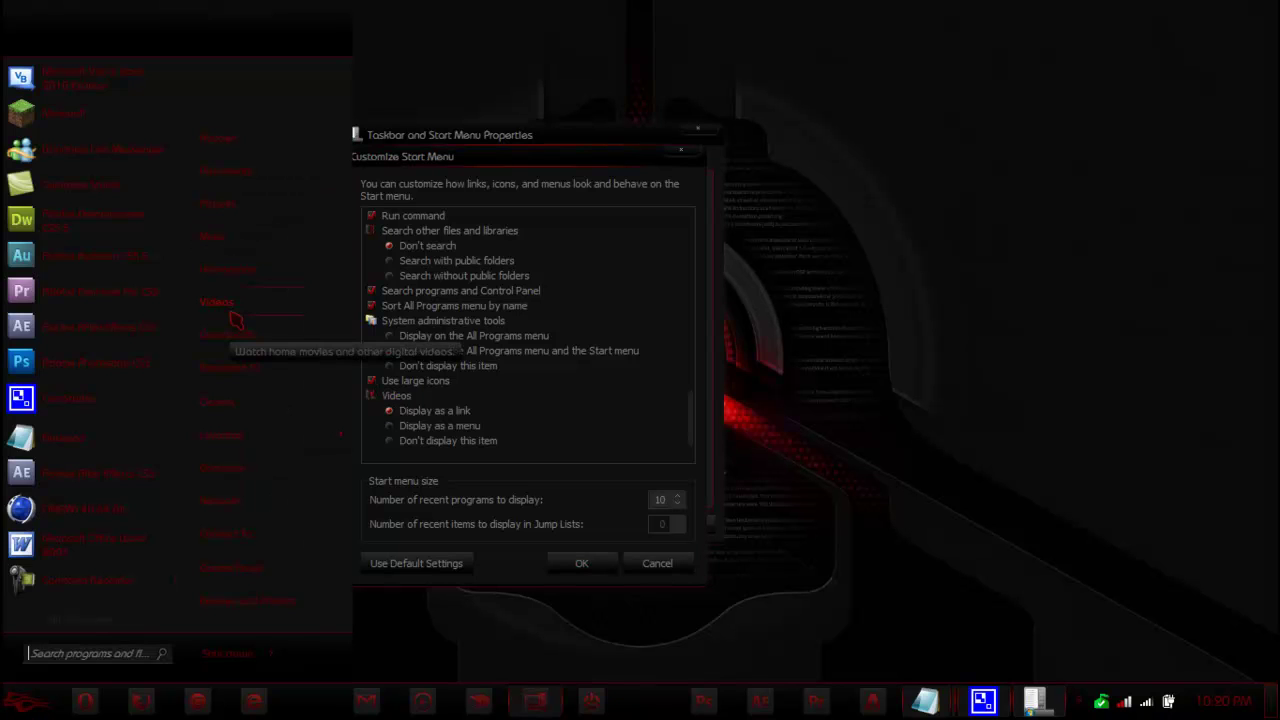
left_click(235, 320)
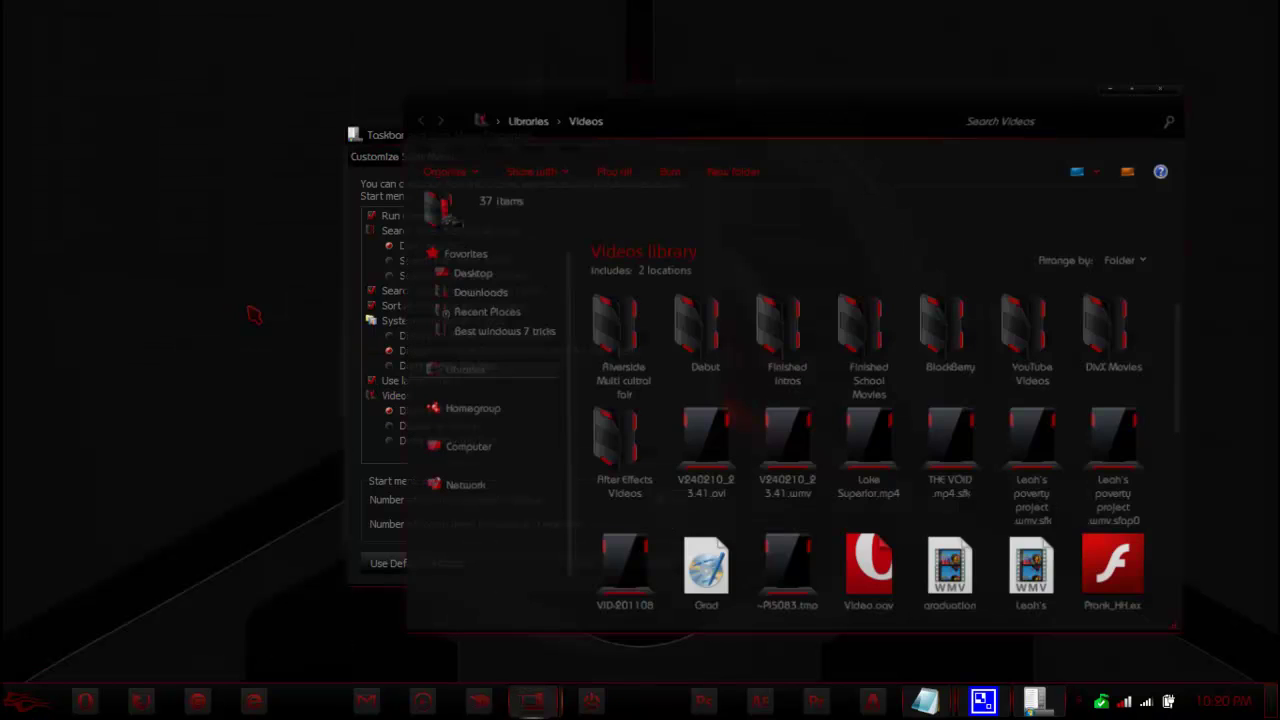
left_click(1172, 94)
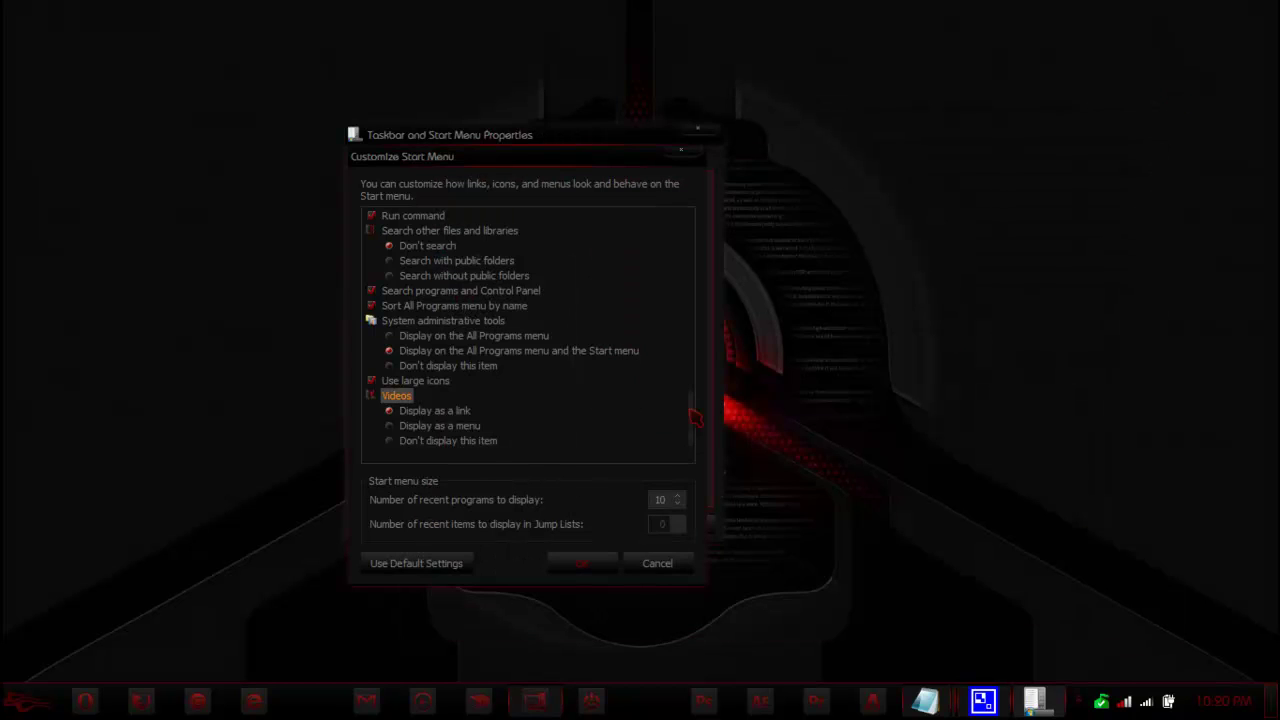
- Review the Start menu item list back up to the Computer entry and accept the customization settings
scroll(428, 289, "up", 2)
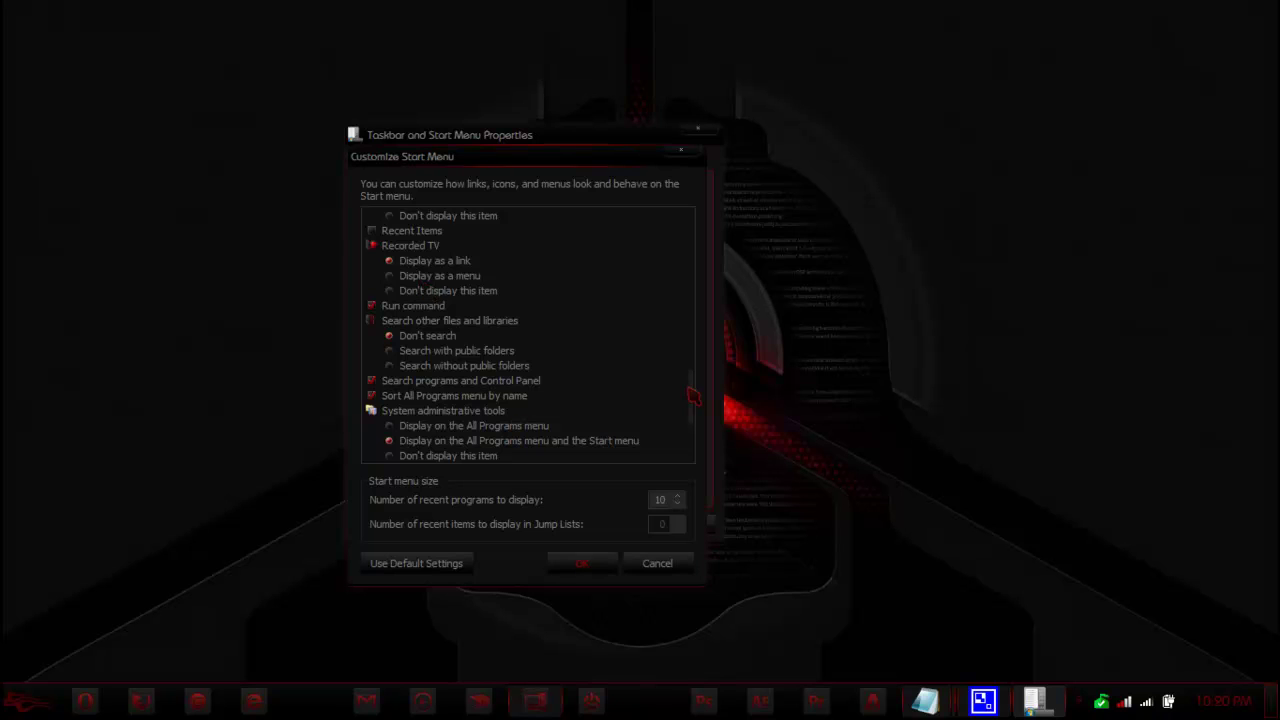
left_click_drag(693, 395, 673, 235)
scroll(691, 347, "up", 1)
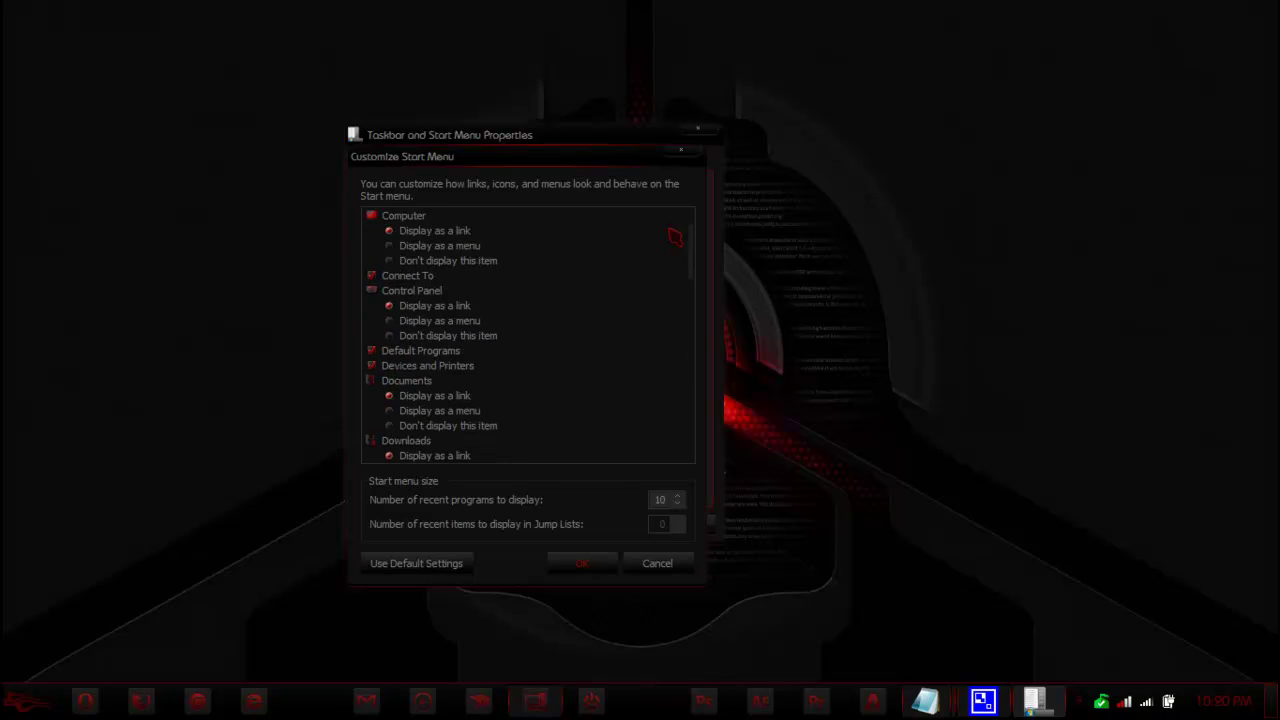
left_click(584, 566)
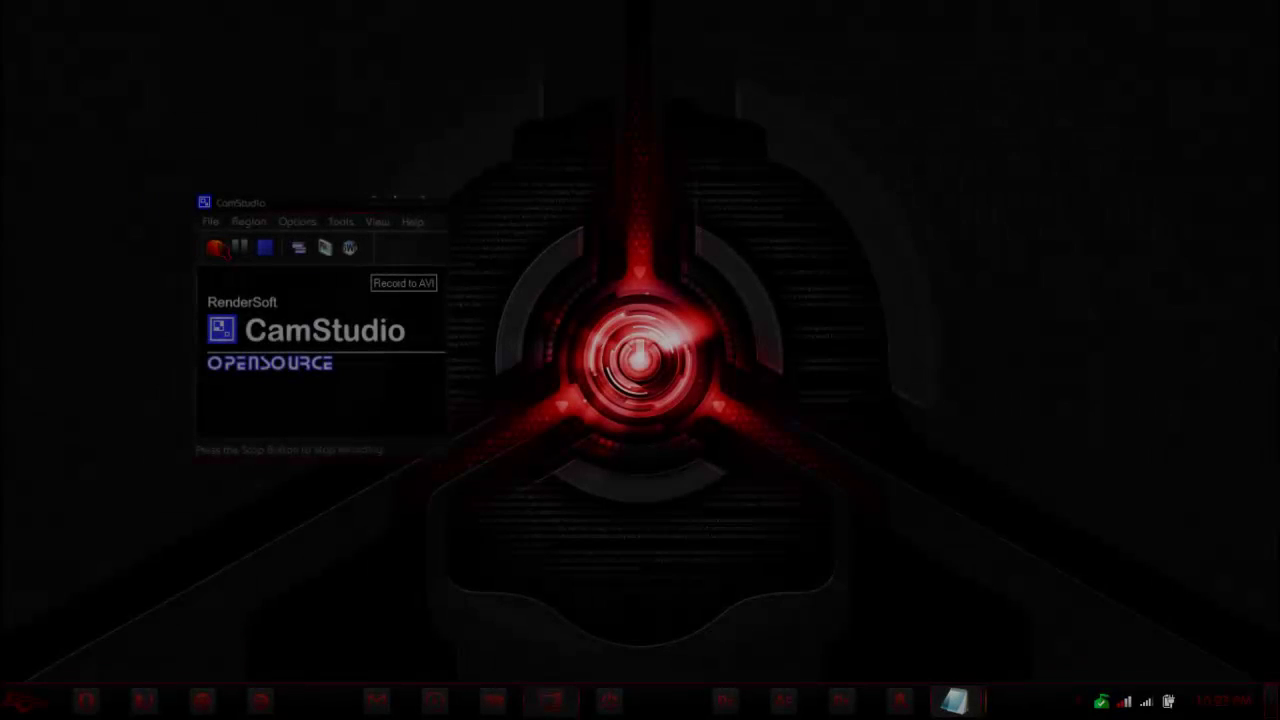
- Start a CamStudio recording, reposition the Best windows 7 tricks 2012 folder window and close it
left_click(217, 247)
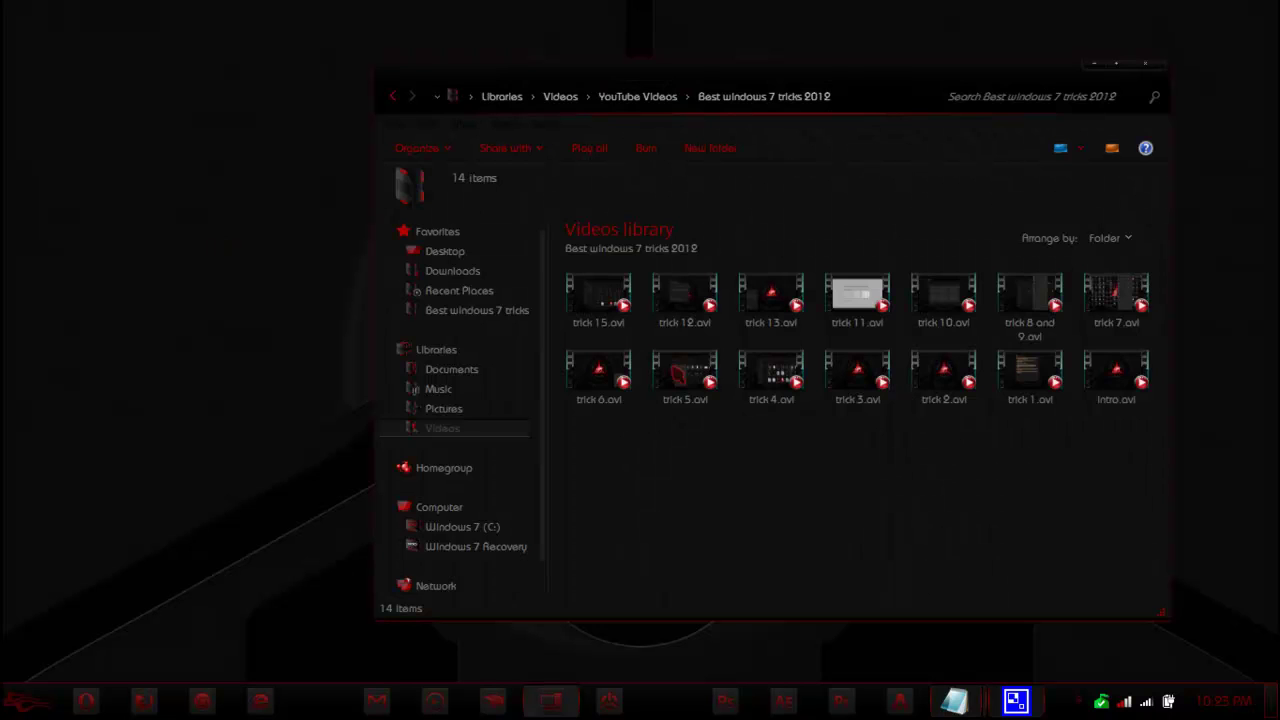
left_click_drag(750, 78, 674, 79)
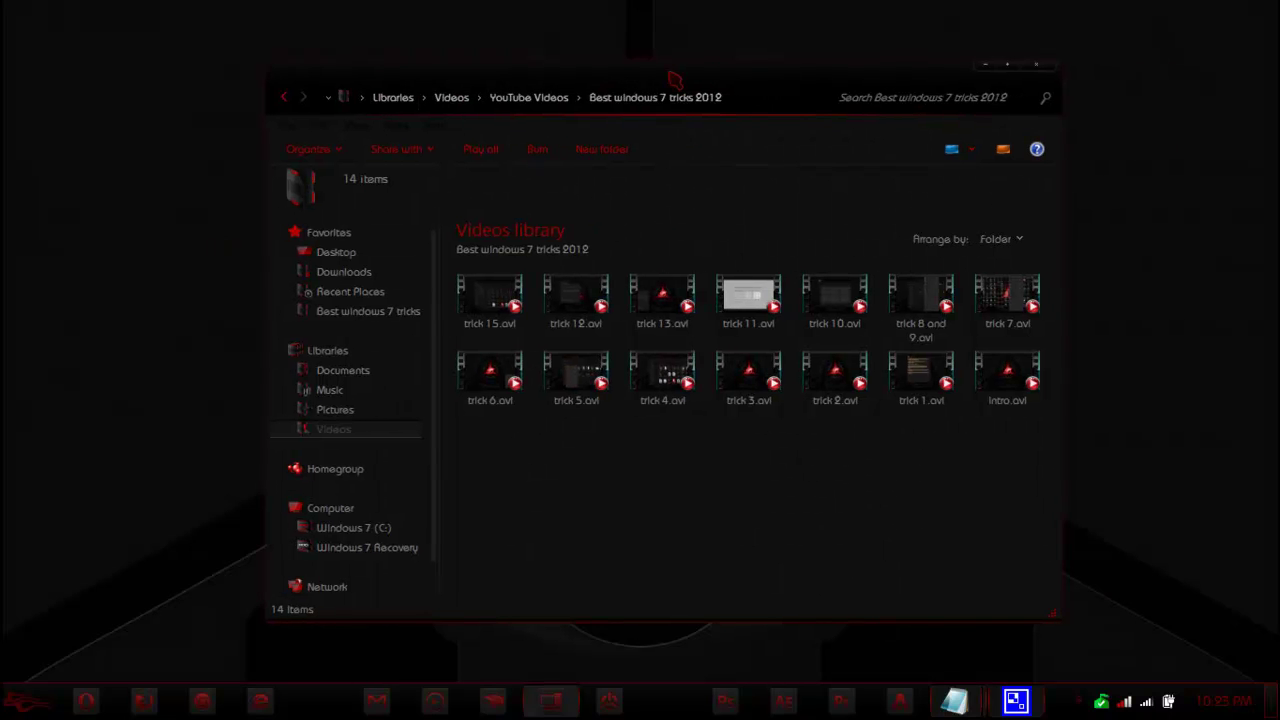
left_click(1055, 76)
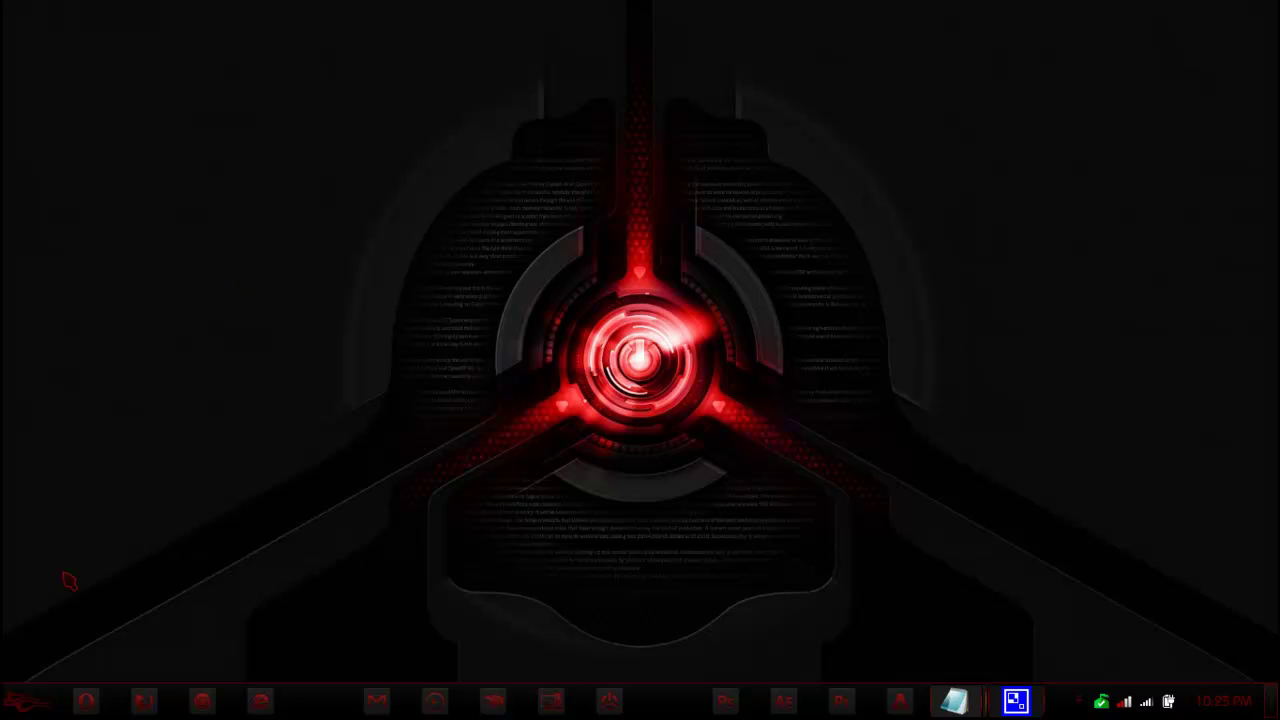
- Search the Start menu for "visual" and open Adjust the appearance and performance of Windows
key("super")
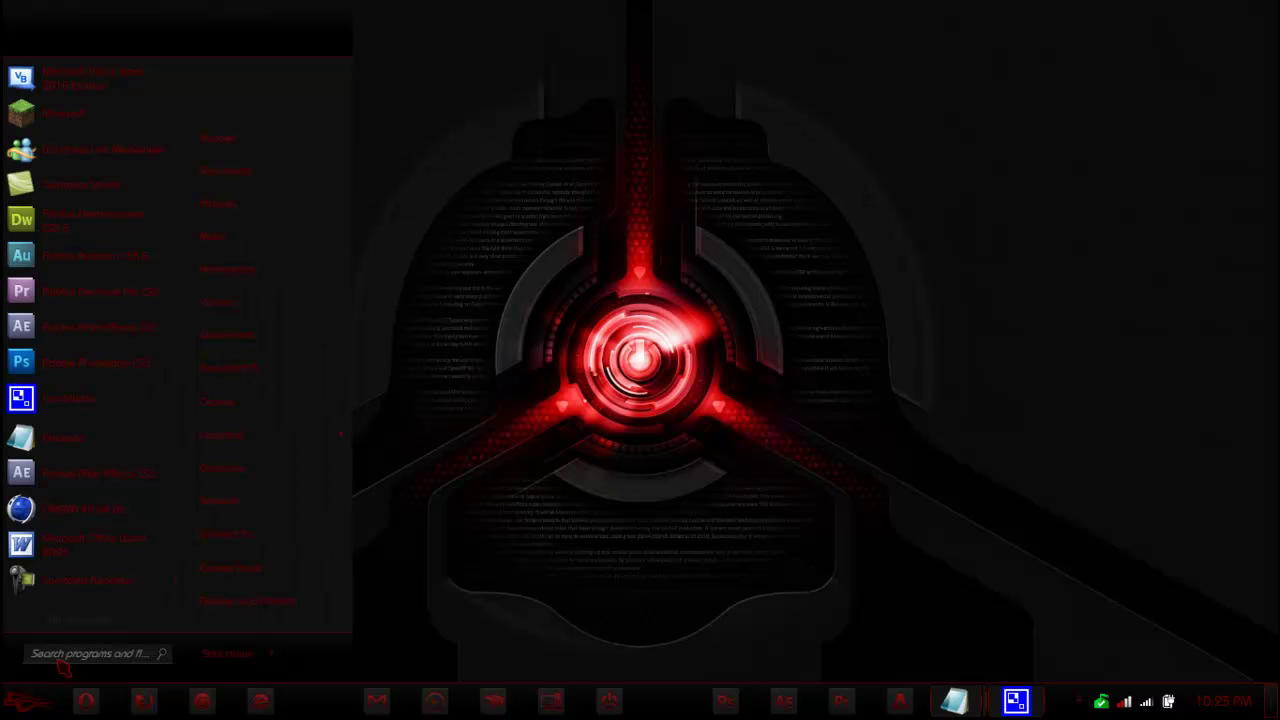
type("visual")
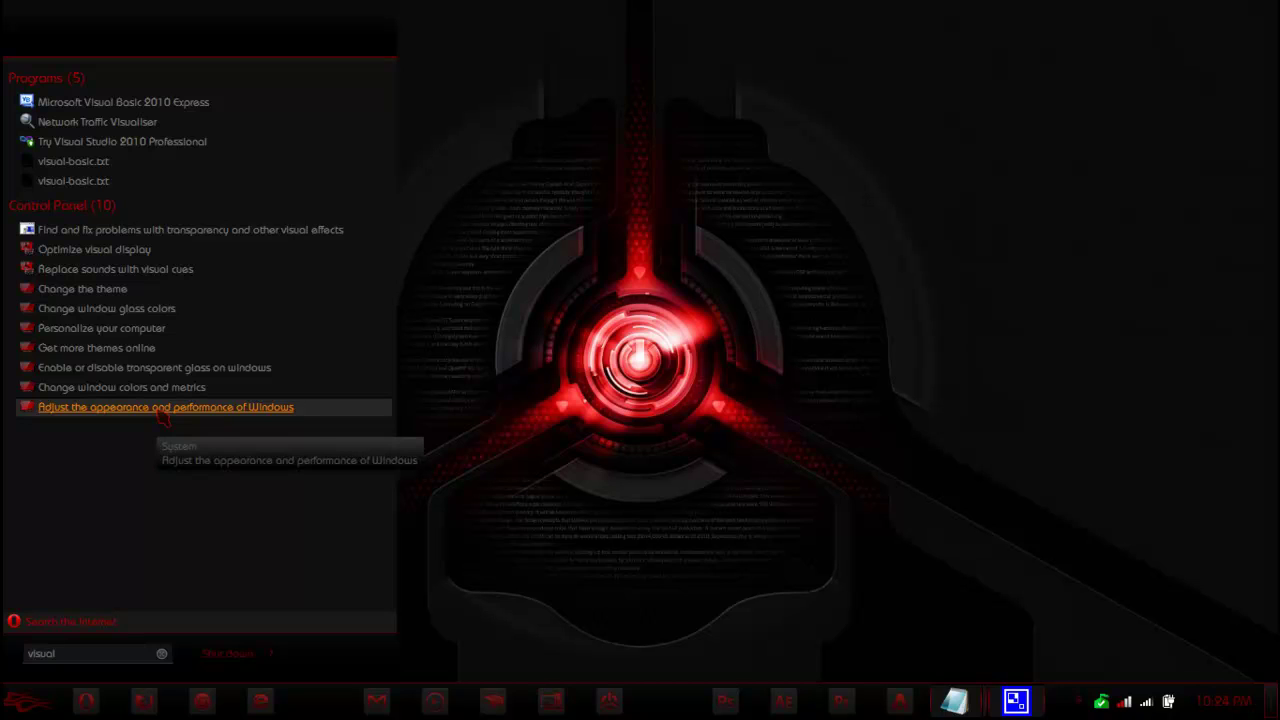
left_click(163, 410)
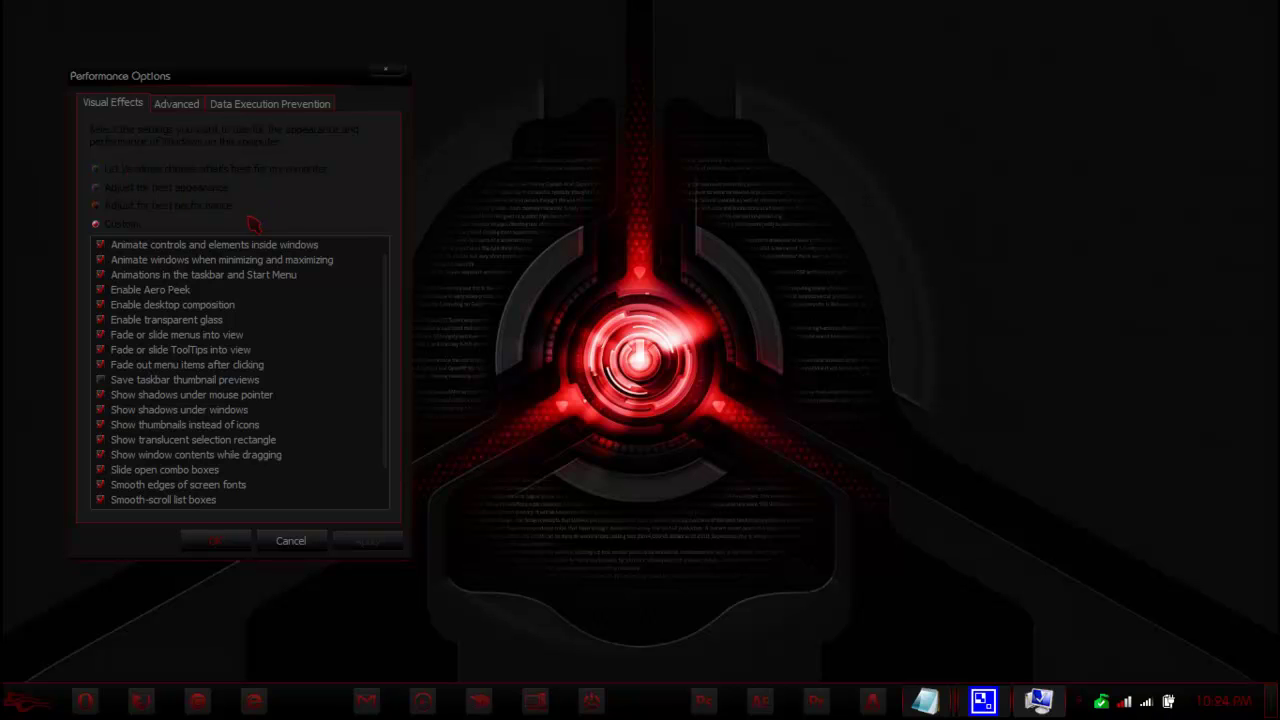
- Examine the full list of custom visual effects in Performance Options and accept the dialog
left_click_drag(390, 277, 398, 422)
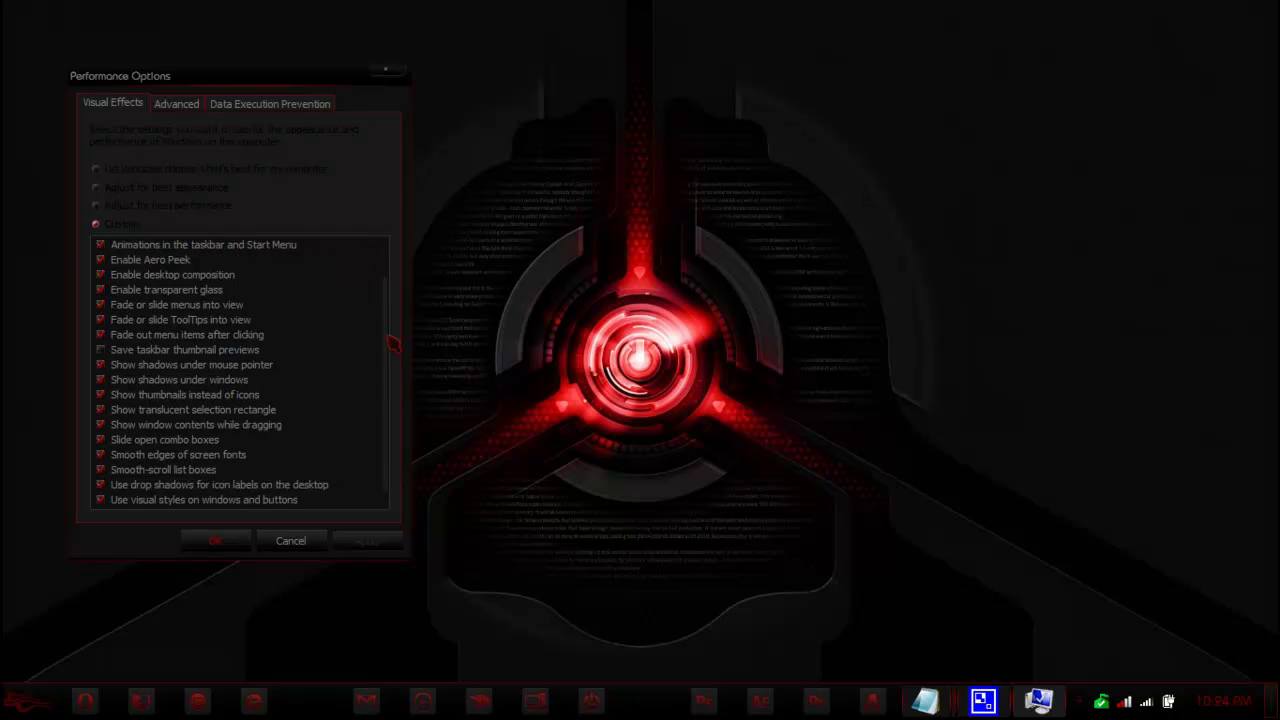
left_click_drag(389, 323, 390, 267)
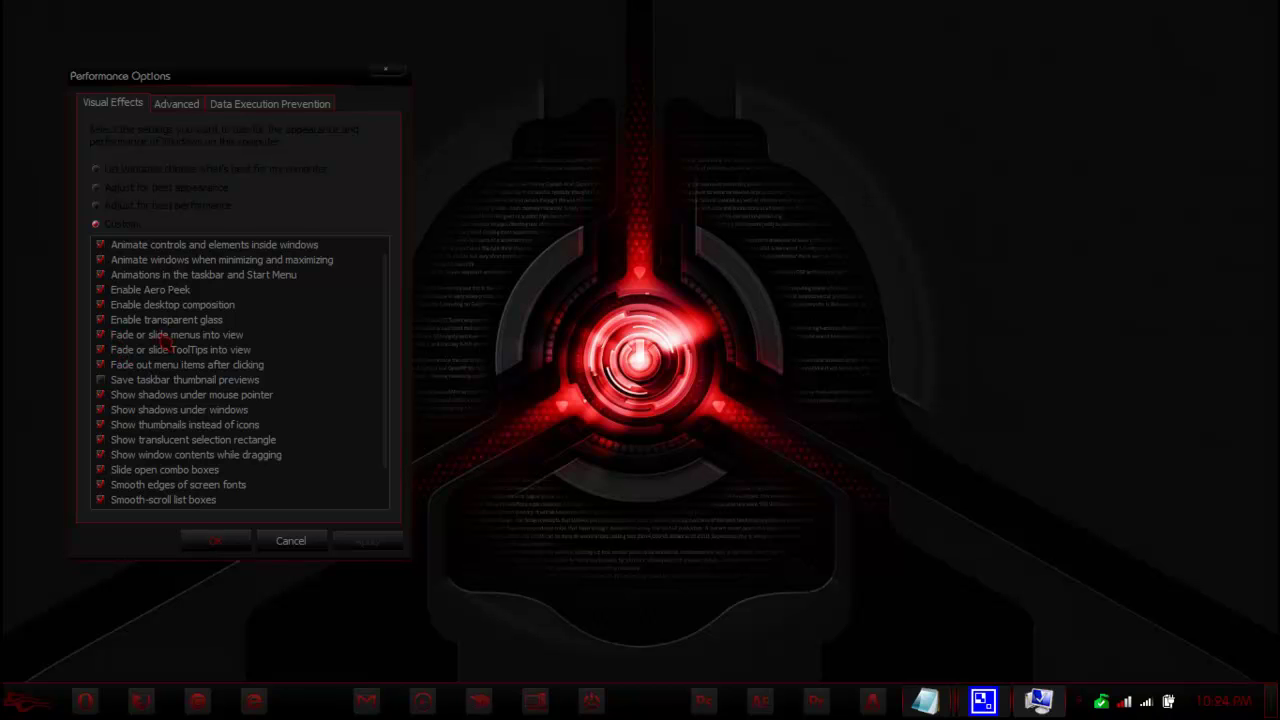
left_click(218, 540)
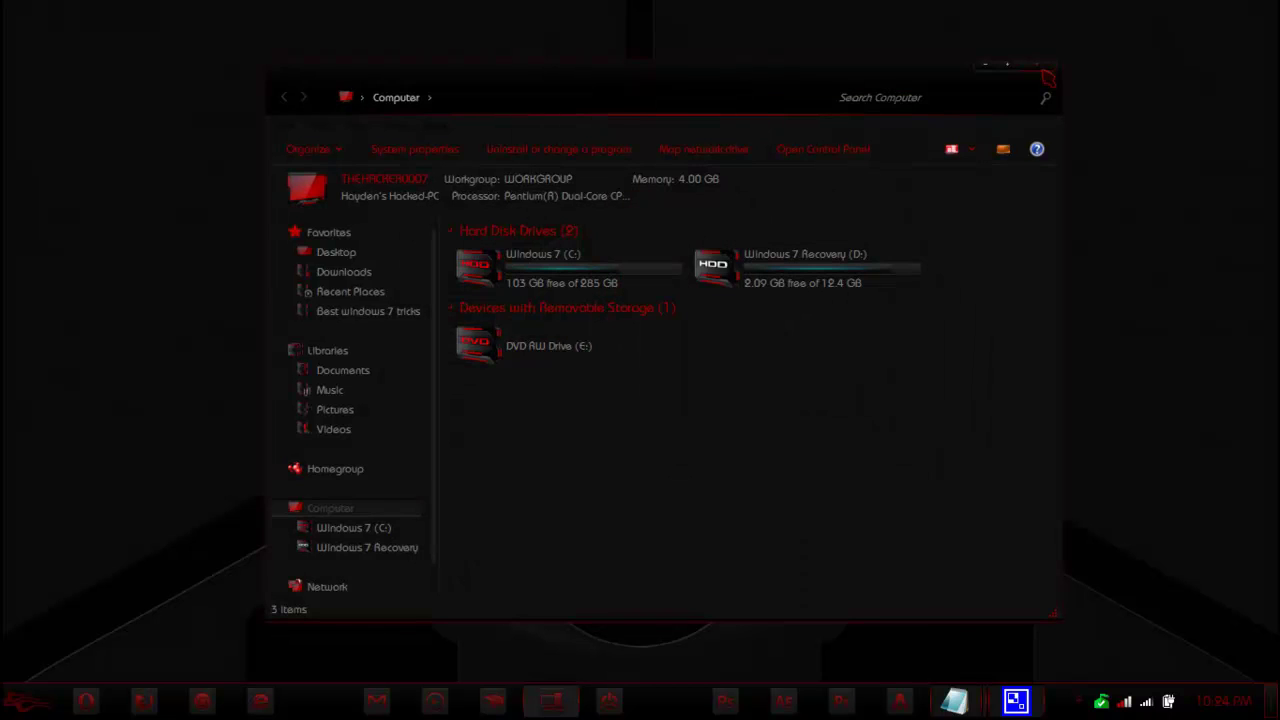
- Close the Computer window, reopen it and close it again to observe the window animations
left_click(1047, 77)
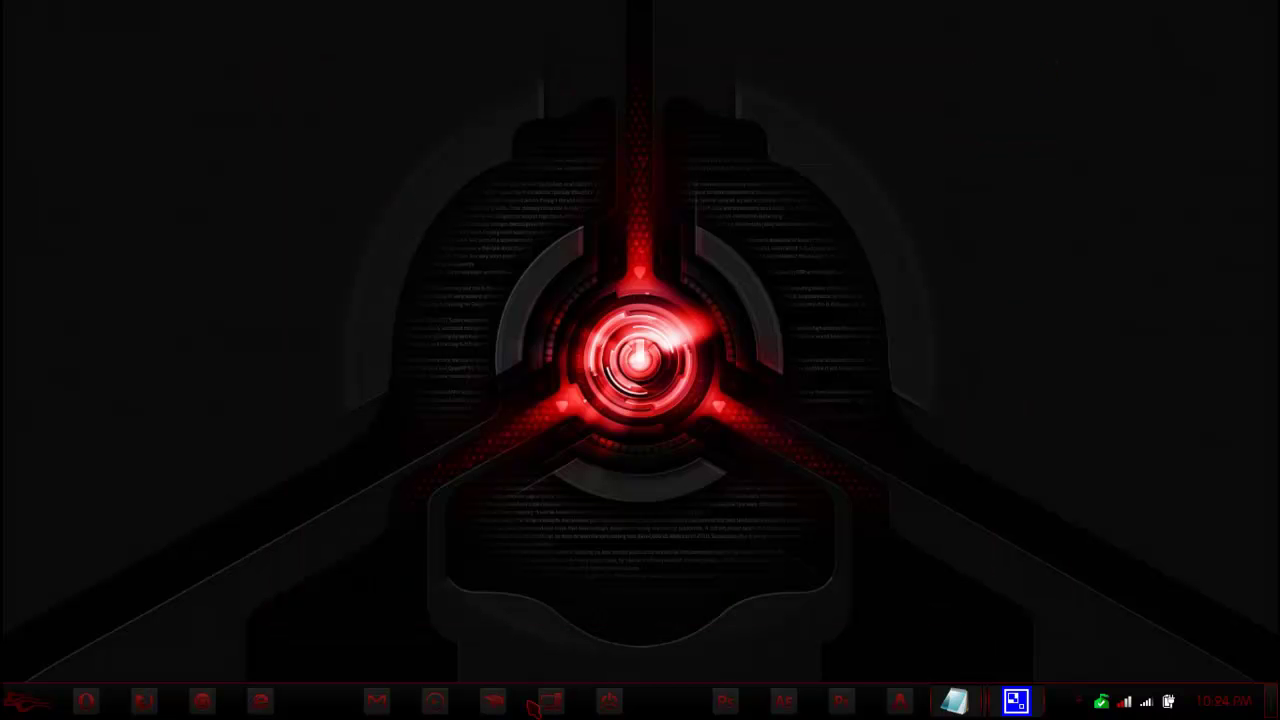
left_click(545, 702)
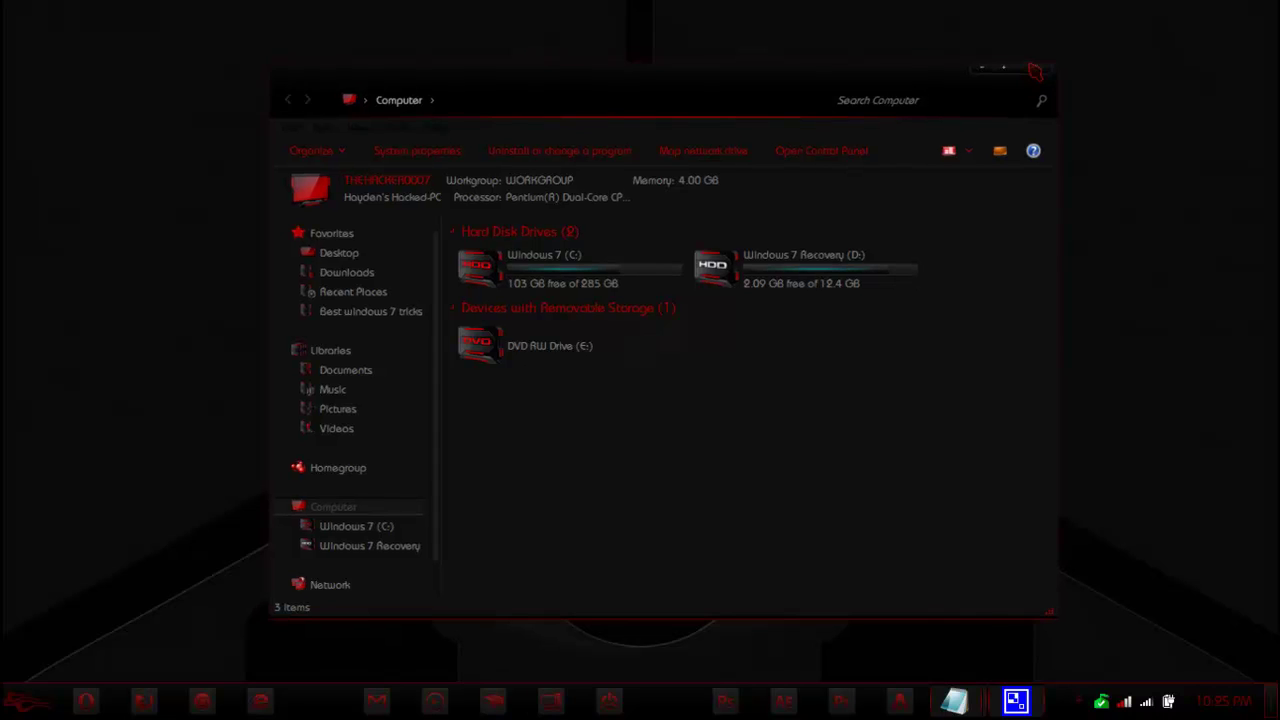
left_click(1035, 71)
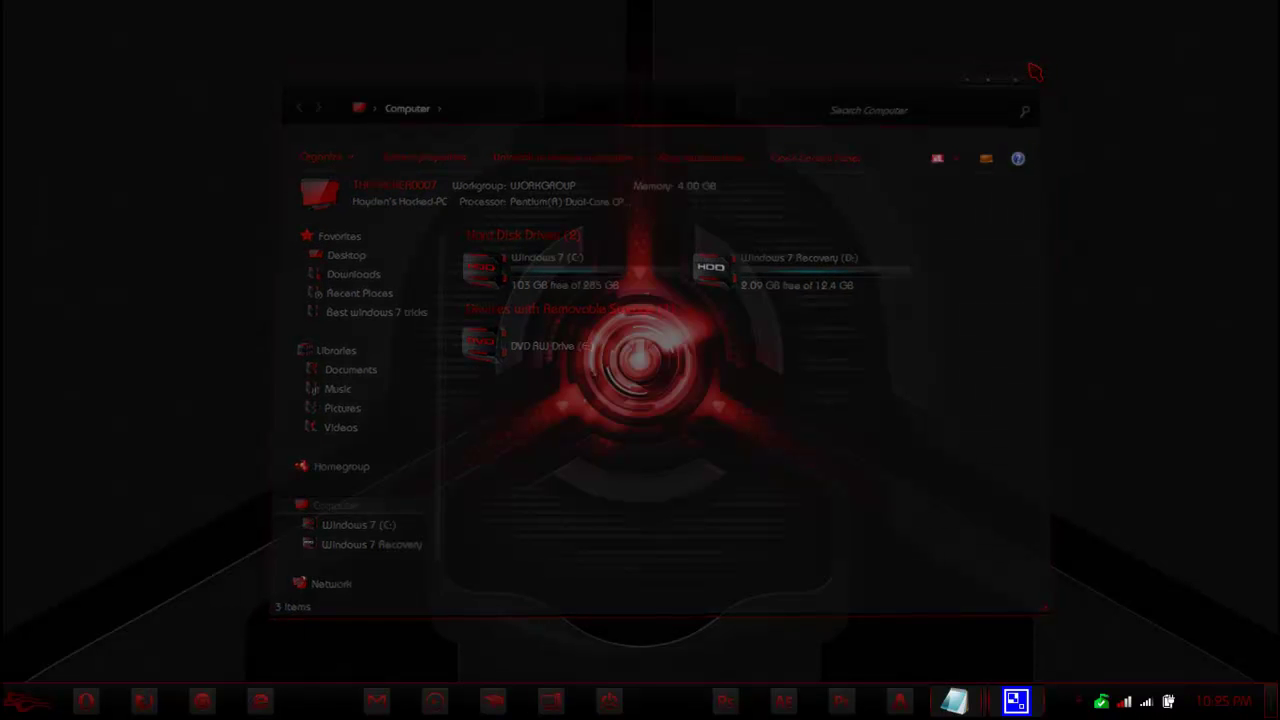